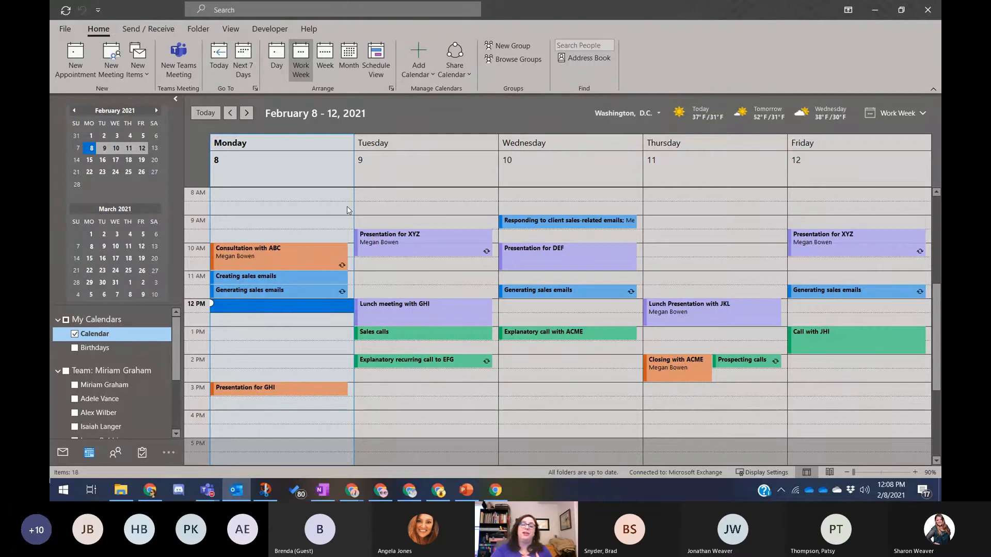
# - Add the Telephone conversations category to the Consultation with ABC appointment
pyautogui.click(281, 247)
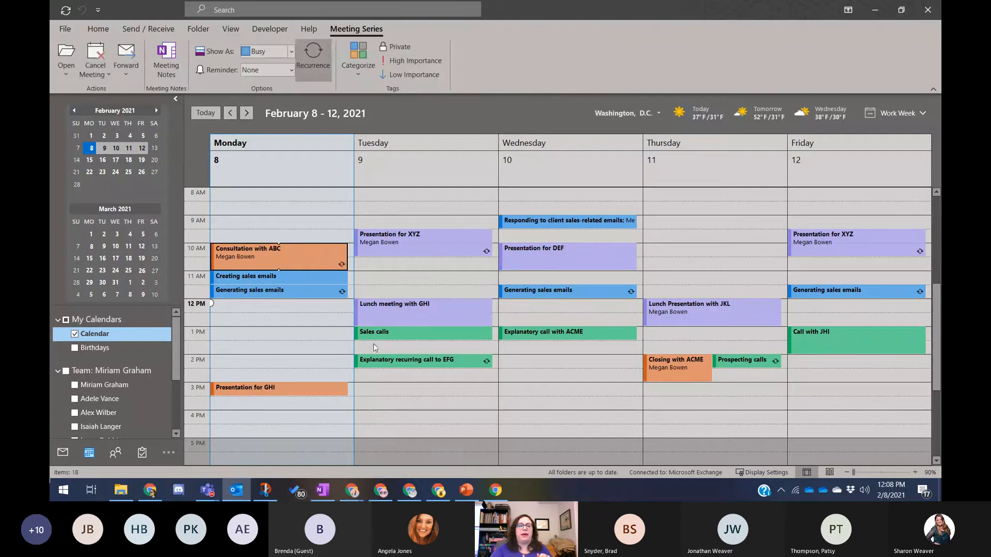
pyautogui.moveTo(292, 254)
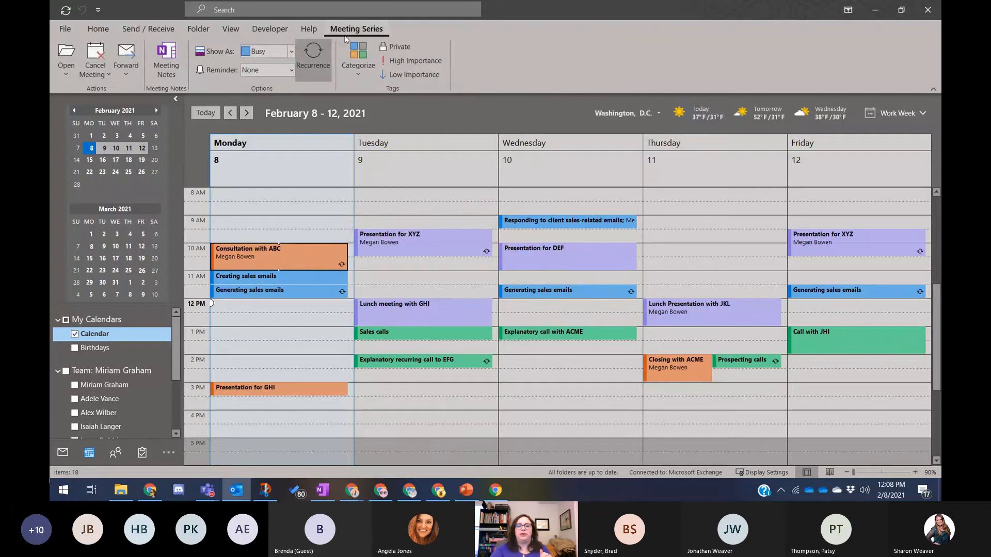
pyautogui.click(362, 72)
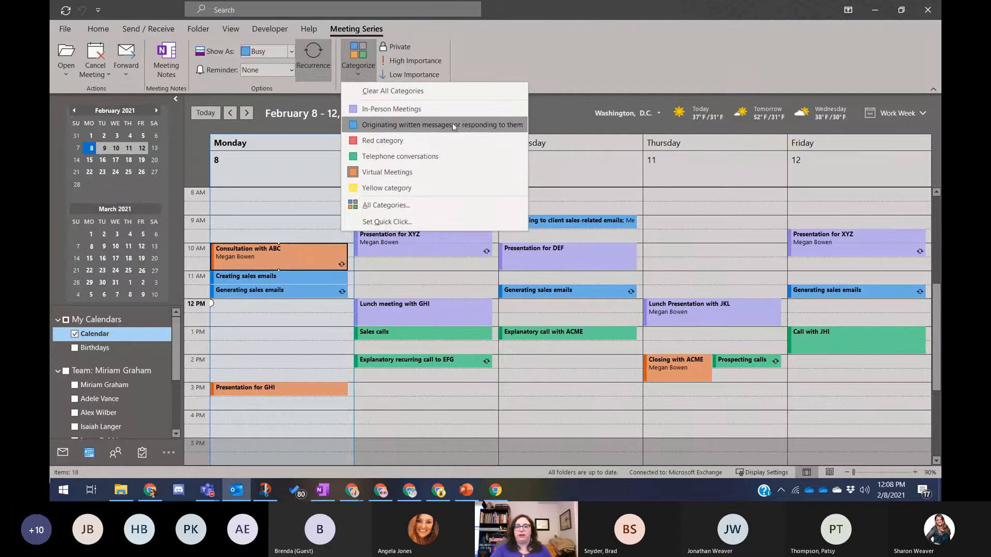
pyautogui.click(447, 161)
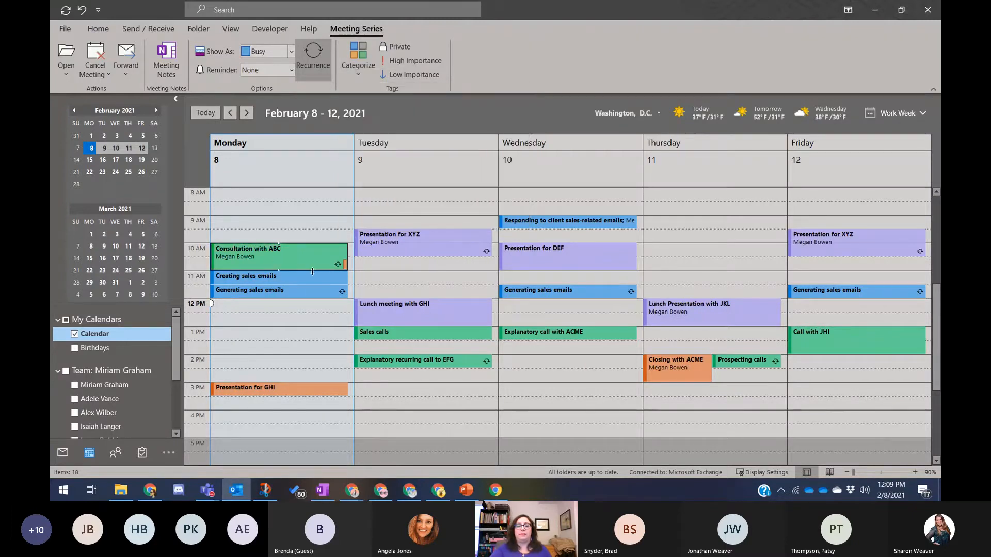
# - Remove Virtual Meetings from the appointment, then put Virtual Meetings back
pyautogui.moveTo(344, 256)
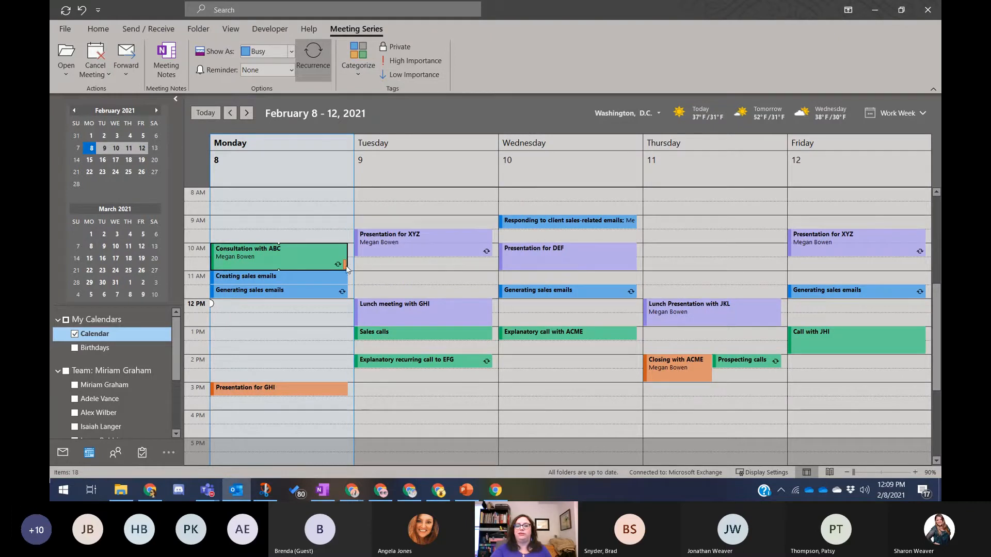
pyautogui.click(368, 68)
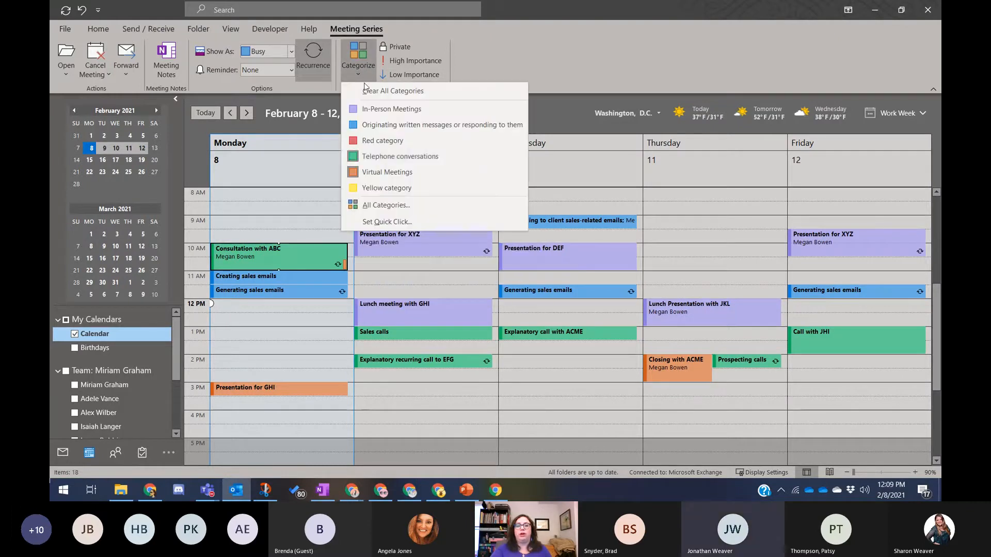
pyautogui.click(387, 174)
pyautogui.click(361, 70)
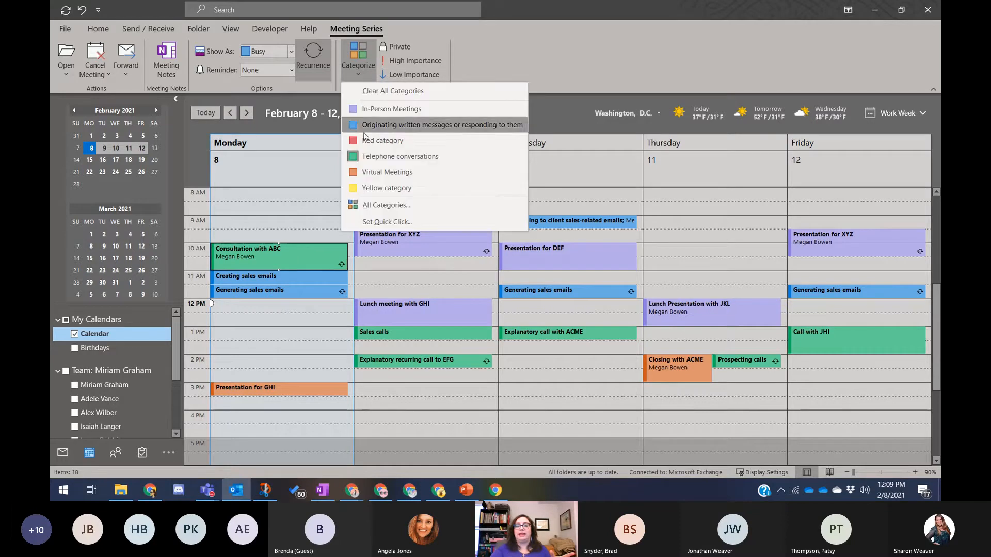
pyautogui.click(388, 174)
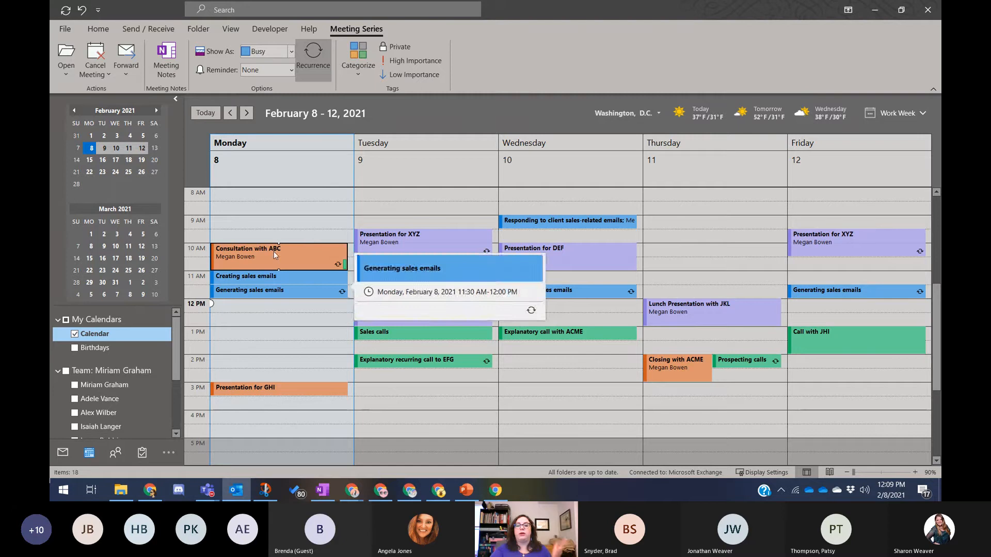
# - Remove Telephone conversations so the series keeps only Virtual Meetings
pyautogui.moveTo(274, 252)
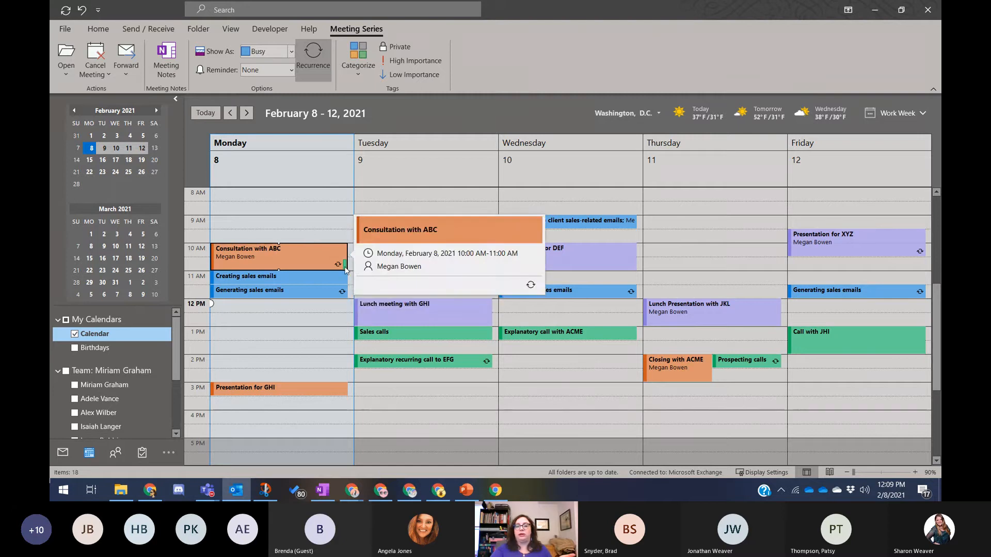
pyautogui.click(358, 57)
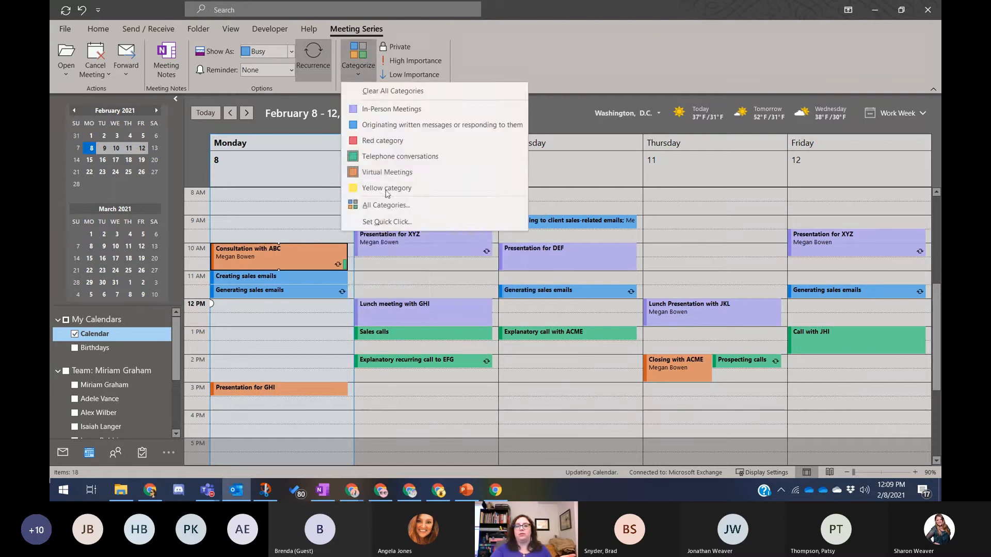
pyautogui.click(398, 158)
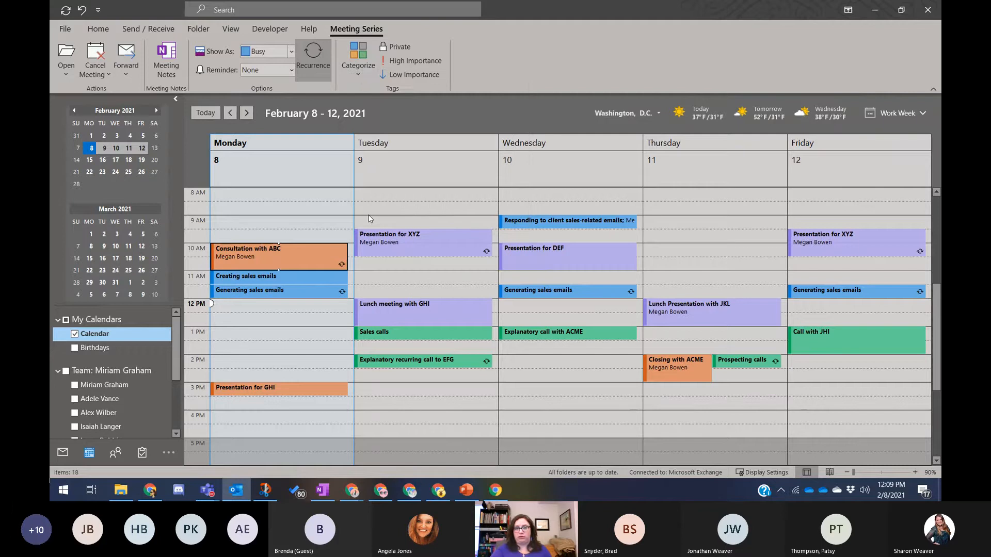
pyautogui.click(372, 73)
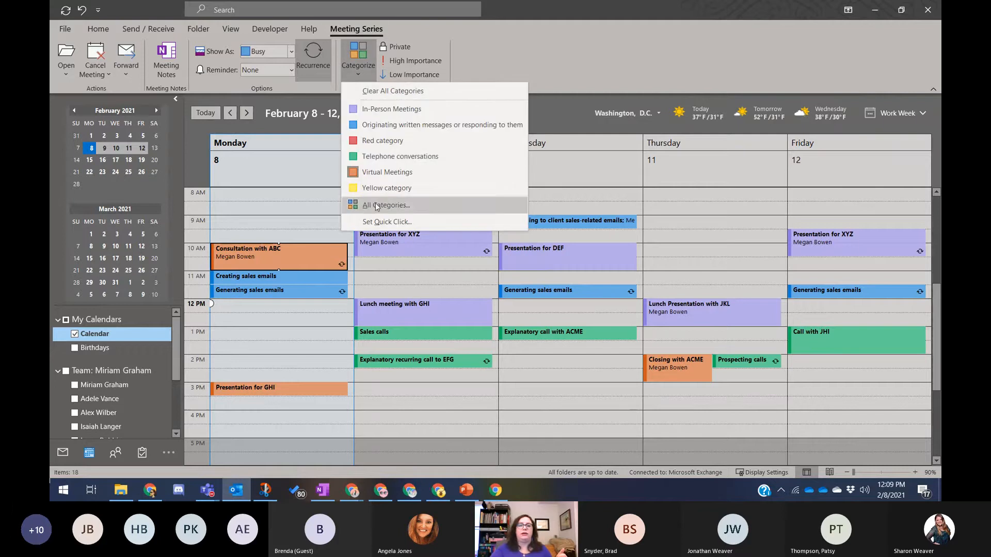
# - In the Color Categories manager, retype the final letter of In-Person Meetings, keeping its name
pyautogui.click(428, 206)
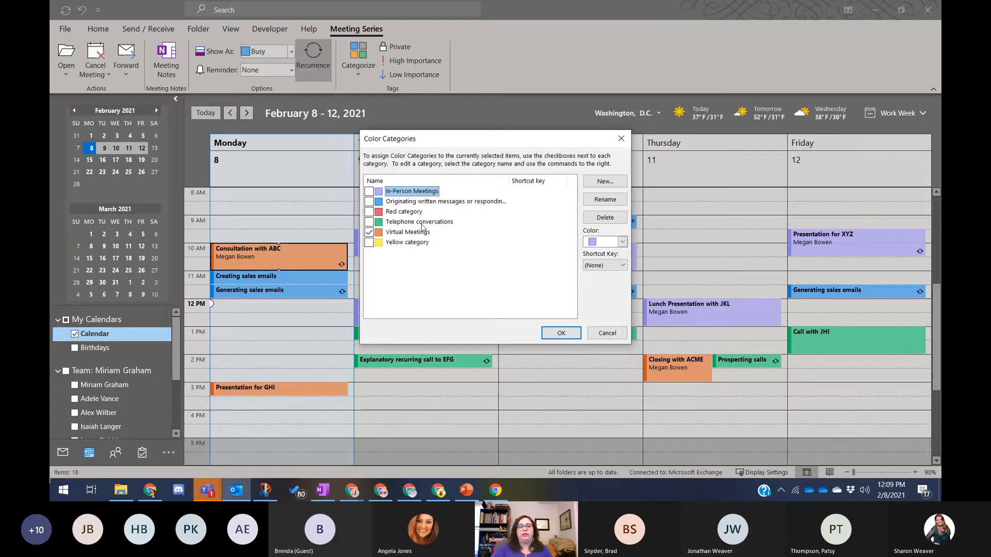
pyautogui.click(606, 202)
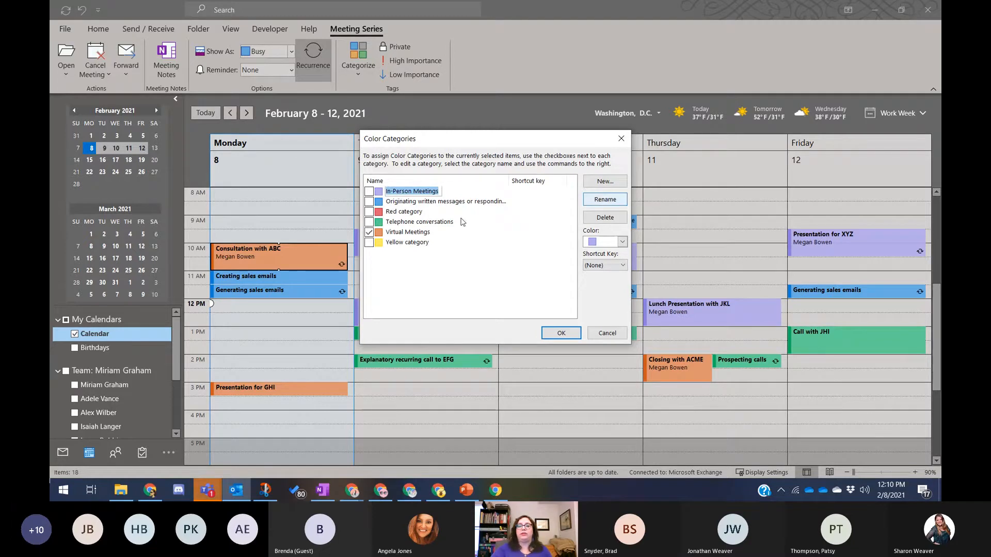
pyautogui.click(399, 191)
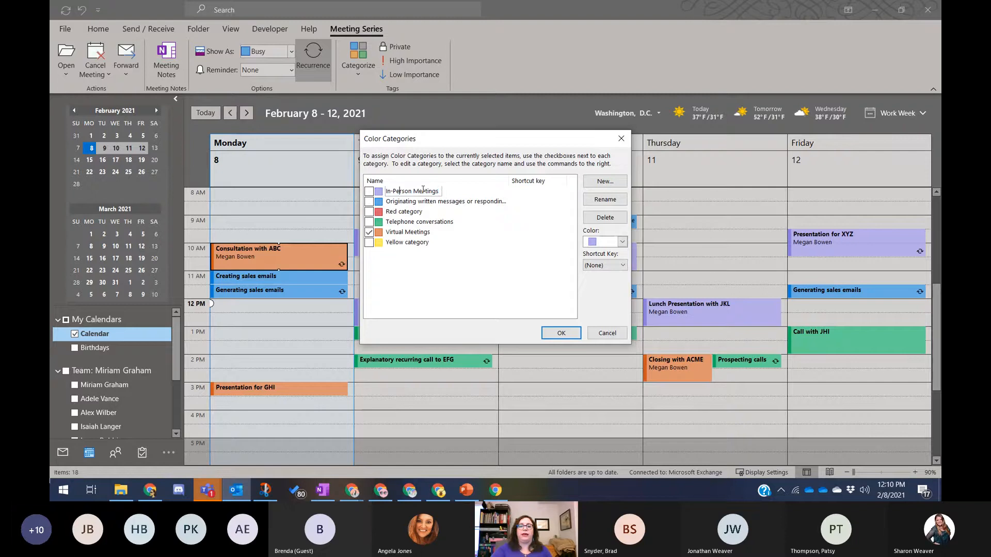
pyautogui.click(413, 191)
pyautogui.press('BackSpace')
pyautogui.press('BackSpace')
pyautogui.write('n')
pyautogui.press('Return')
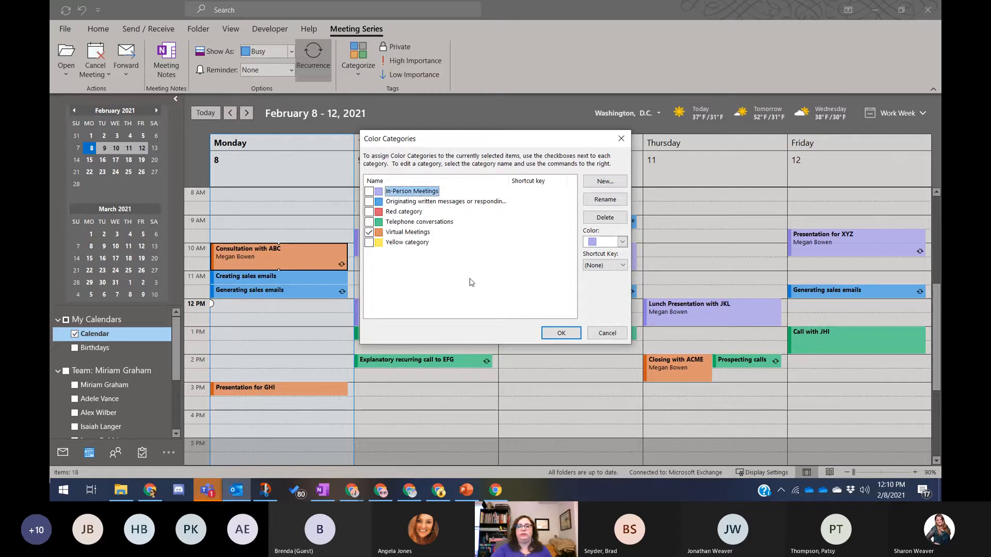
# - Check In-Person Meetings' colour and shortcut key options, leaving both unchanged
pyautogui.click(622, 242)
pyautogui.click(623, 242)
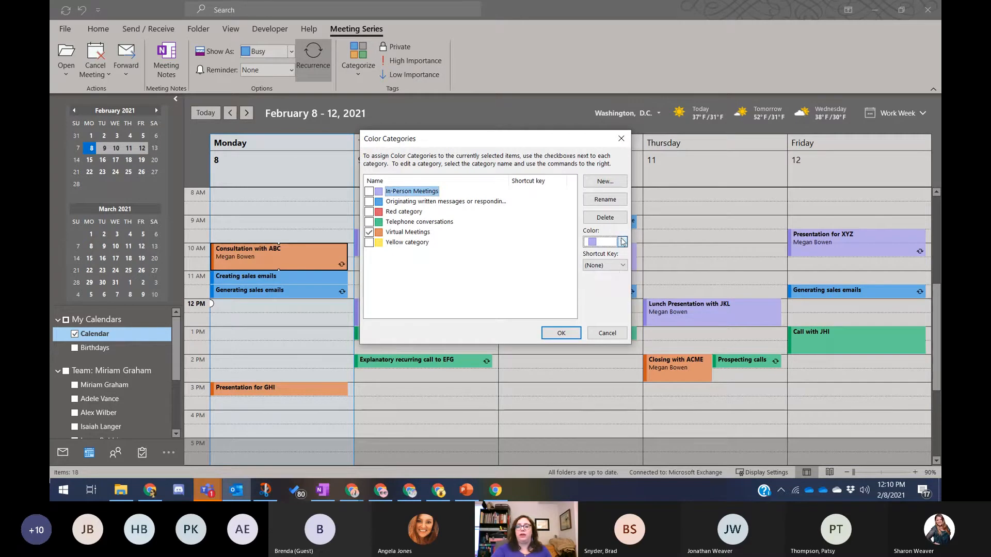
pyautogui.click(617, 266)
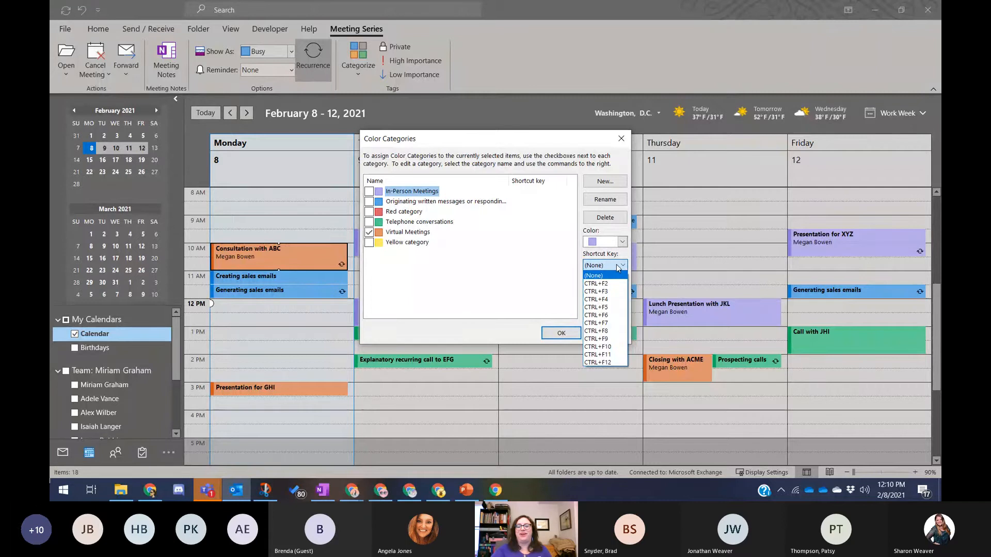
pyautogui.click(428, 276)
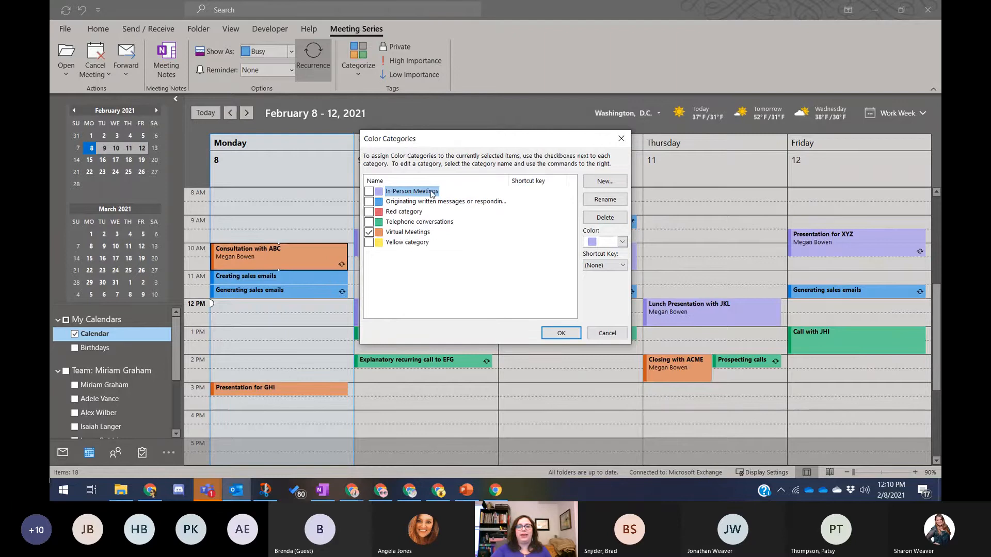
pyautogui.click(605, 182)
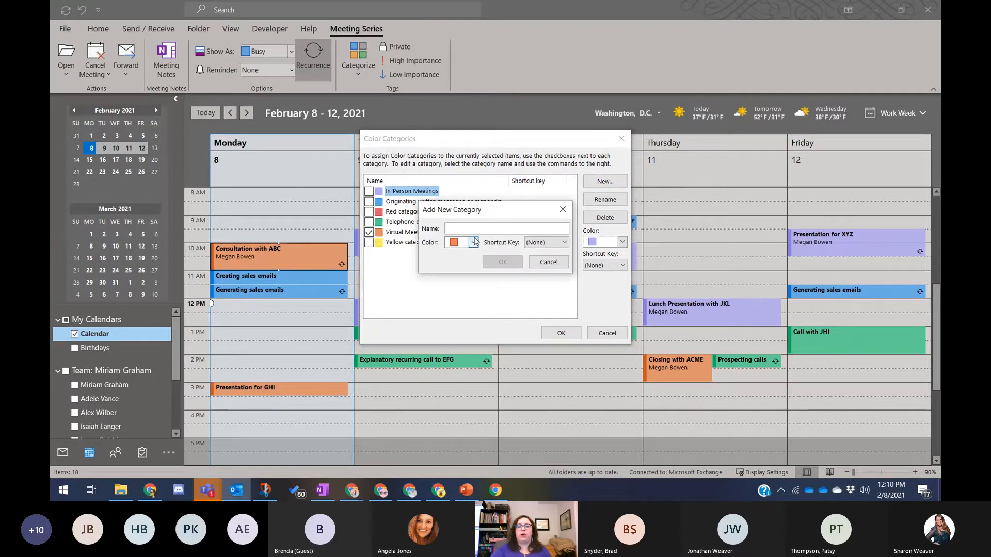
pyautogui.write('Sales')
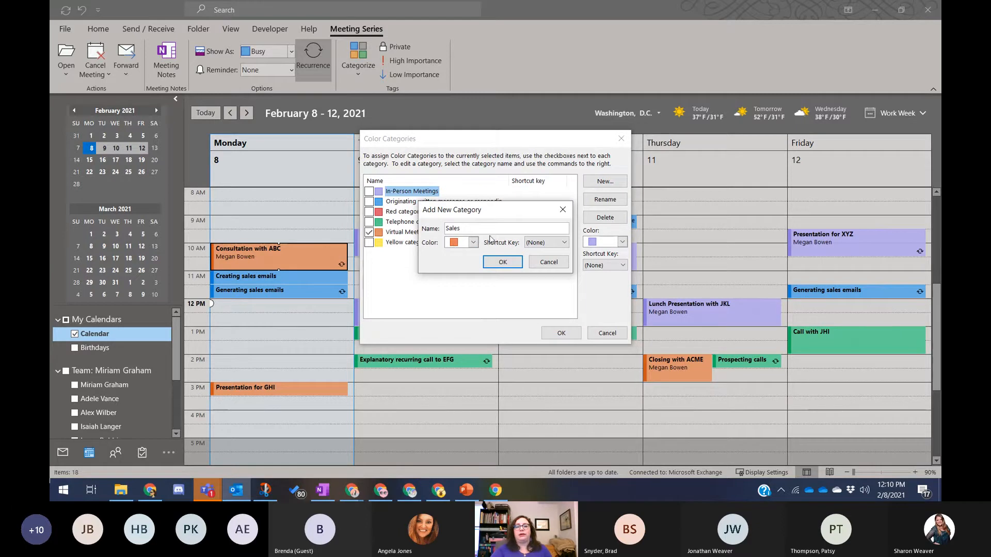
pyautogui.click(473, 243)
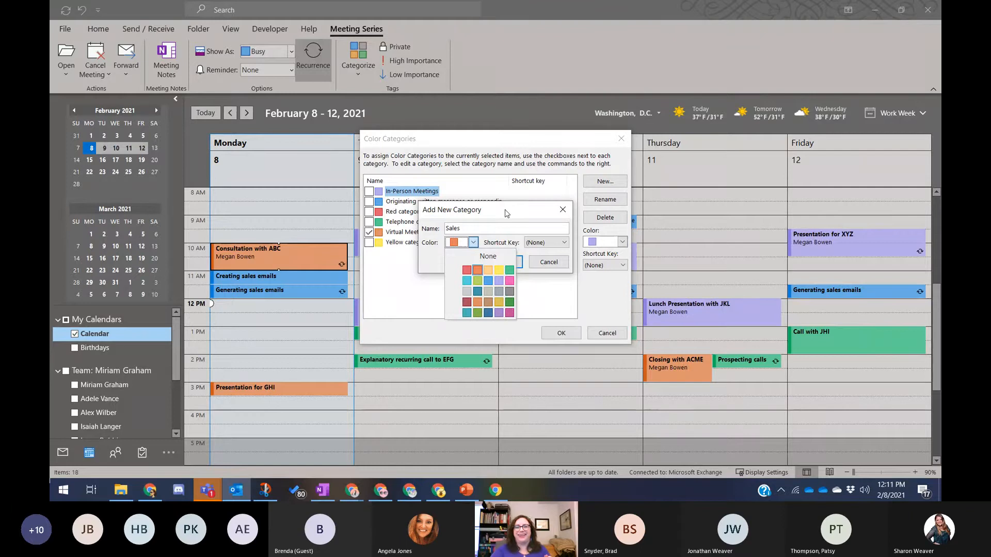
pyautogui.click(474, 242)
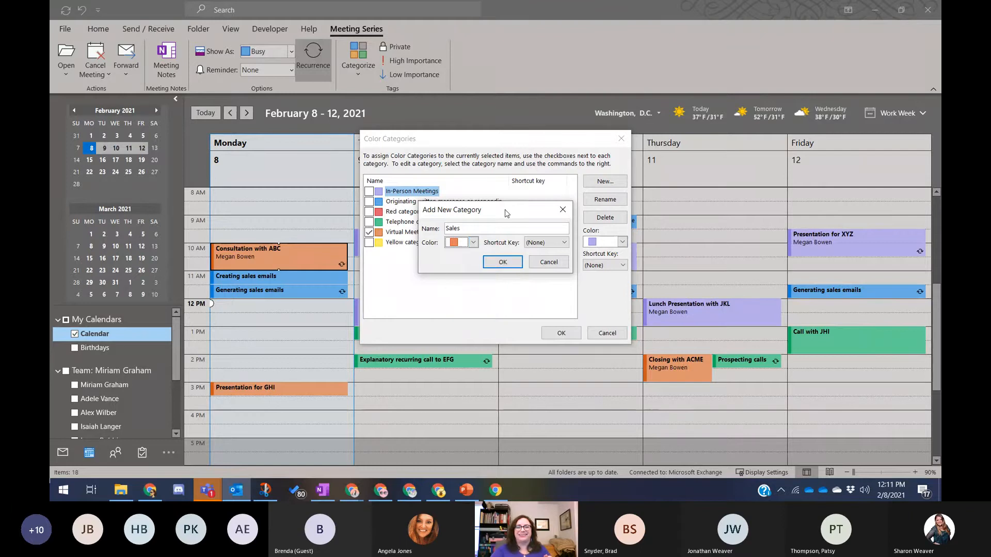
pyautogui.click(473, 242)
pyautogui.click(474, 242)
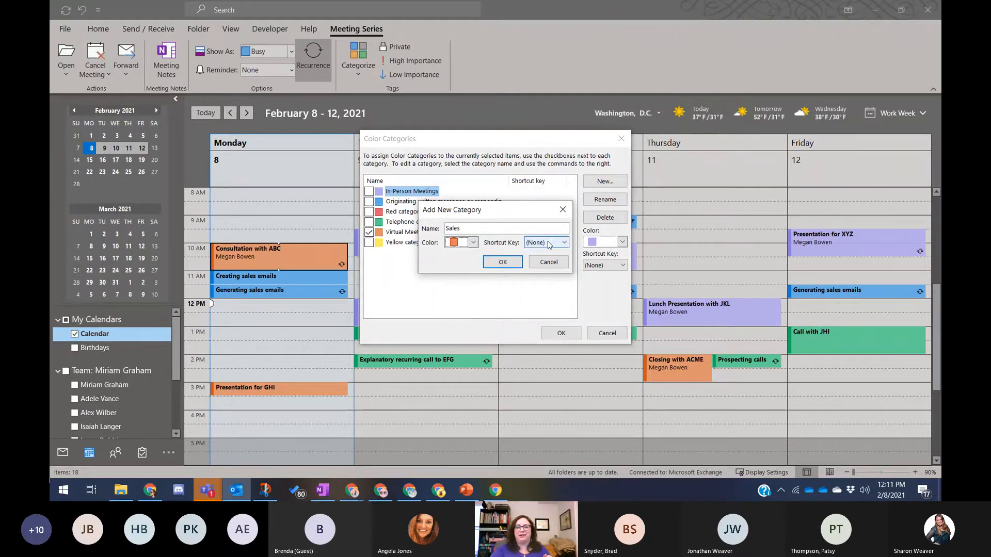
pyautogui.click(550, 242)
pyautogui.click(550, 242)
pyautogui.click(549, 262)
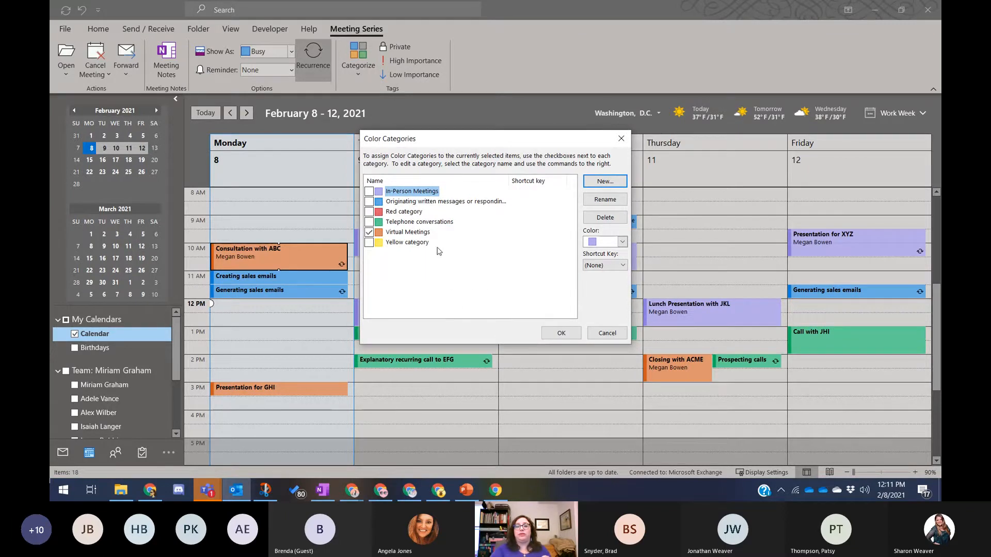
# - Review the colours of Red, Yellow, In-Person Meetings, written-messages, Virtual Meetings and Telephone categories
pyautogui.click(416, 214)
pyautogui.click(422, 243)
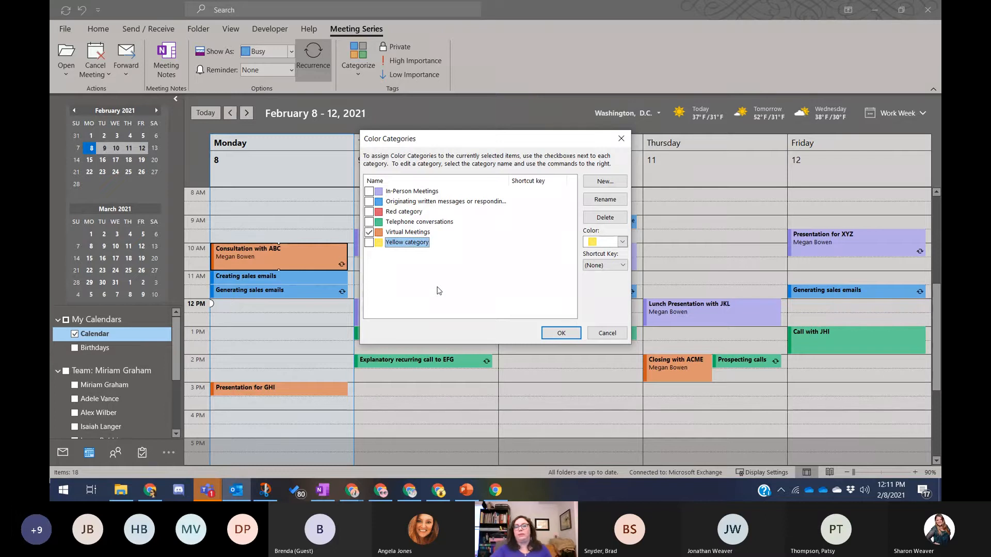
pyautogui.click(403, 212)
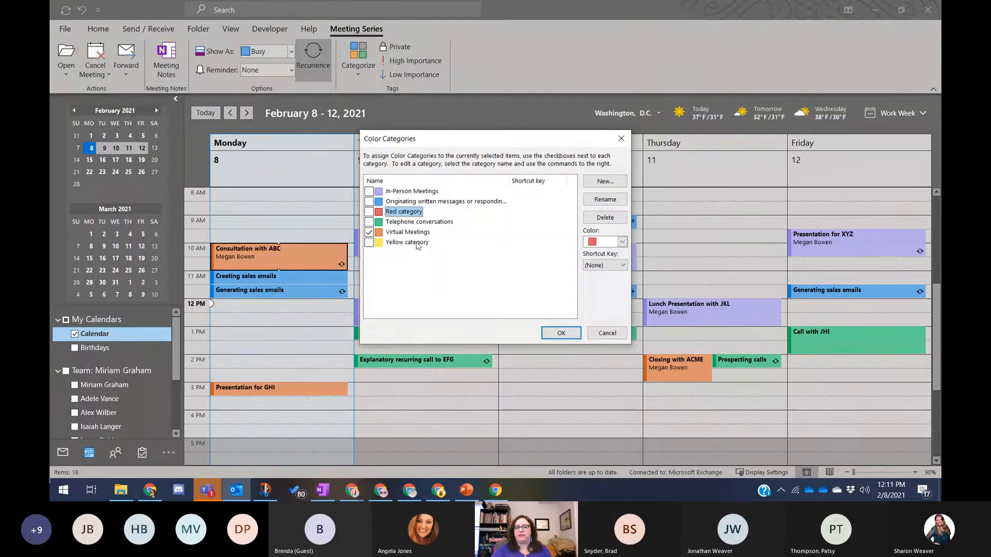
pyautogui.click(400, 192)
pyautogui.click(402, 202)
pyautogui.click(400, 233)
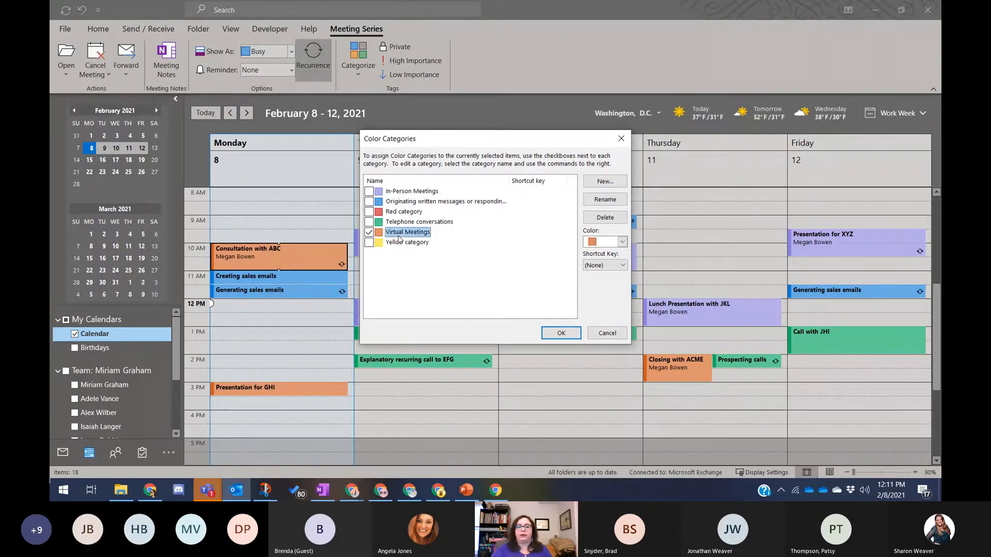
pyautogui.click(403, 223)
pyautogui.click(405, 250)
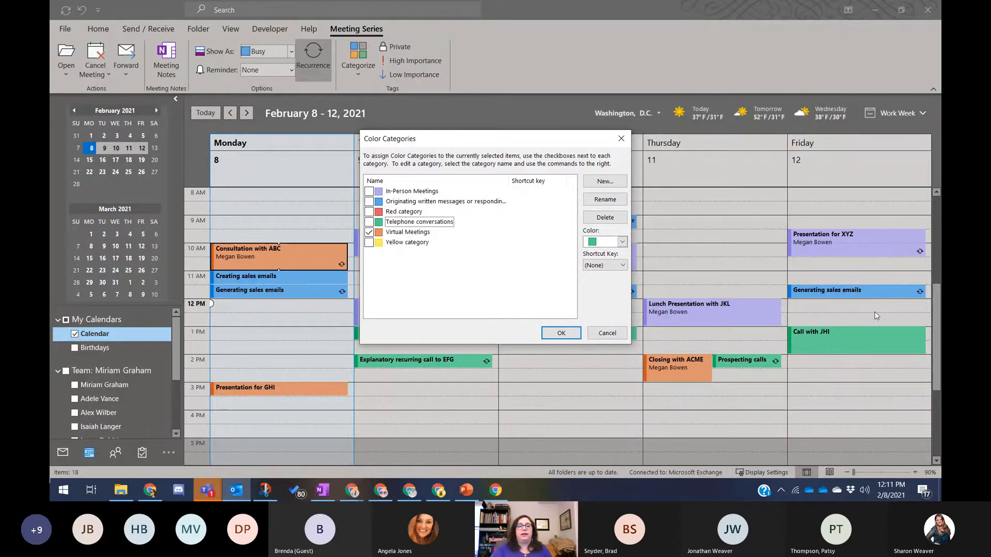
# - Cancel the category setup and create a new appointment for Mon 2/8/2021, 10:00–11:00 AM
pyautogui.click(605, 333)
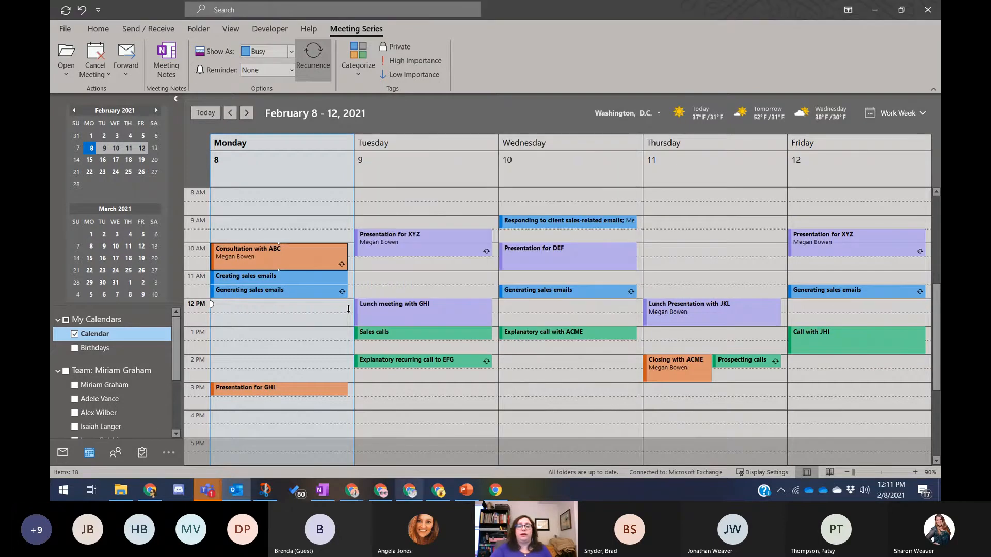
pyautogui.click(94, 31)
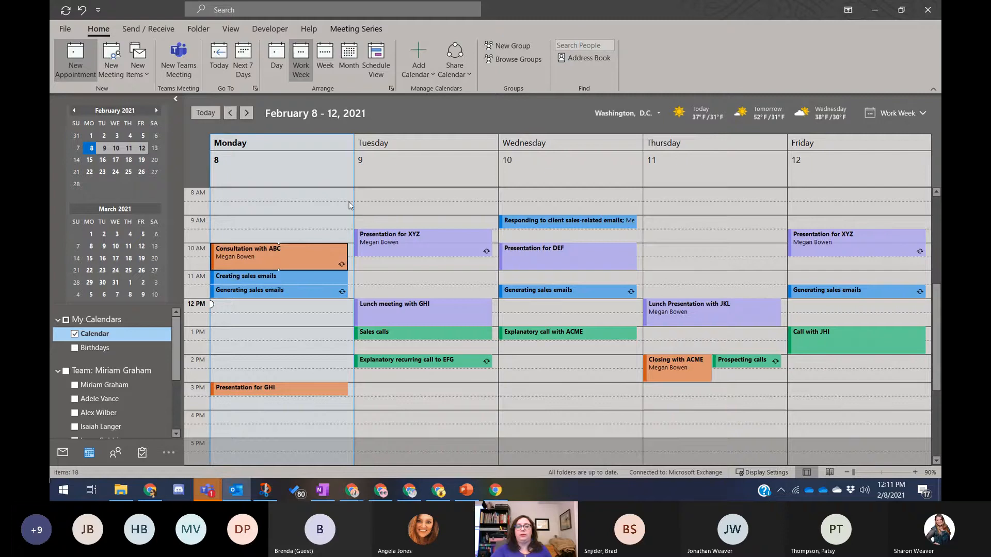
pyautogui.hotkey('ctrl', 'n')
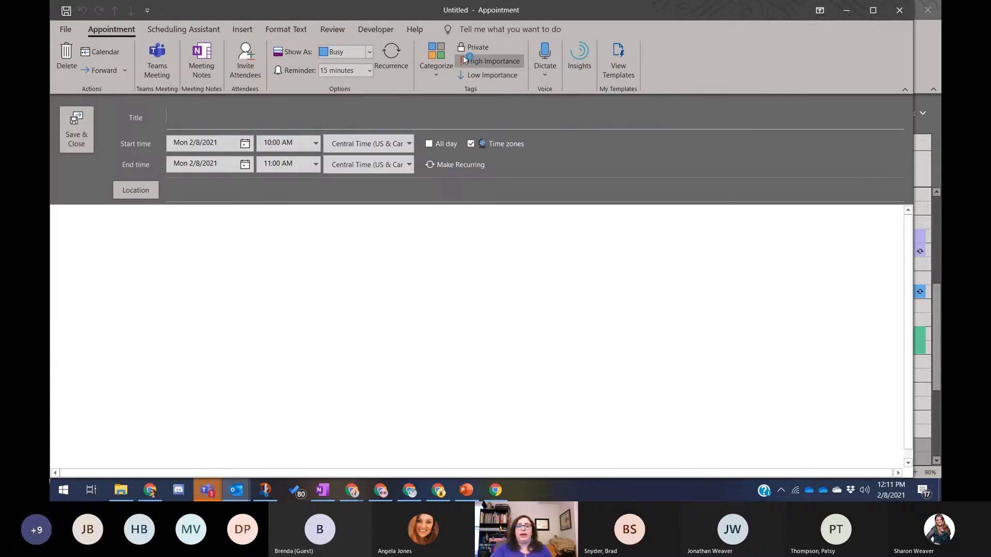
# - Tag the appointment 'Originating written messages or responding to them', then close it without saving
pyautogui.click(443, 59)
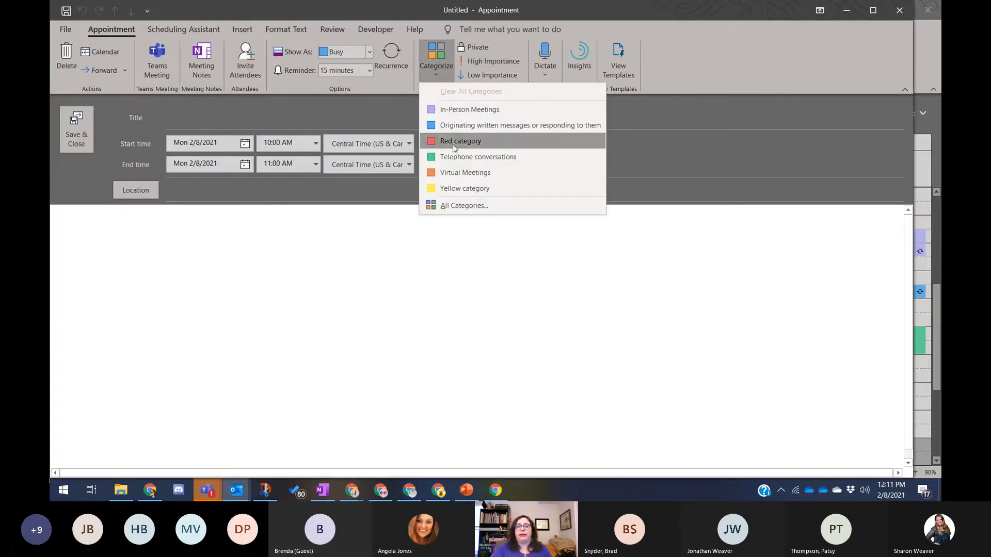
pyautogui.click(460, 125)
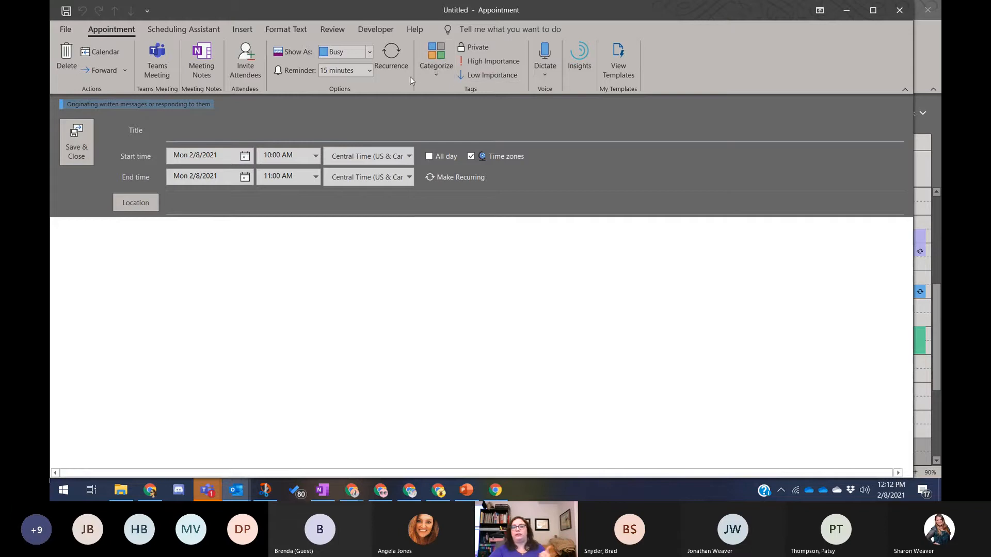
pyautogui.click(899, 10)
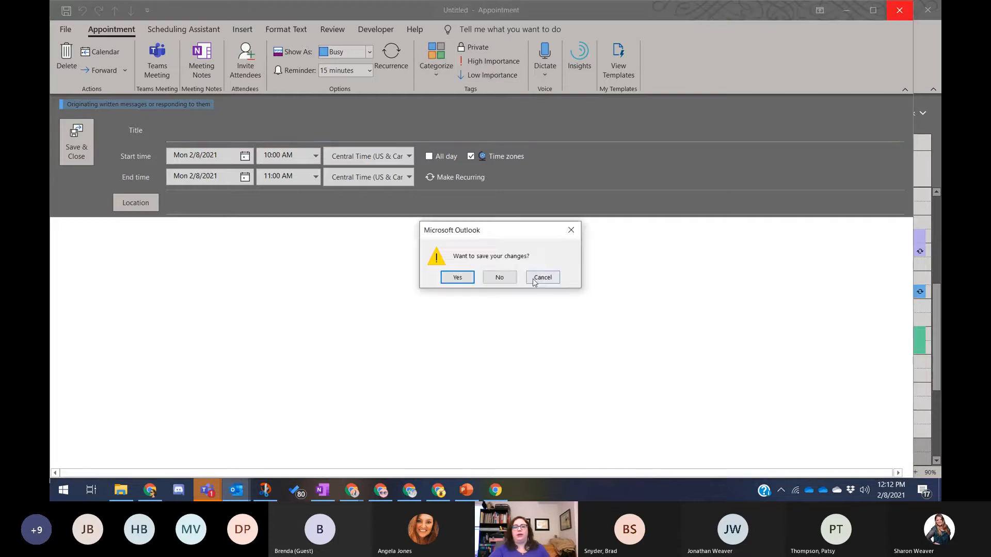
pyautogui.click(500, 278)
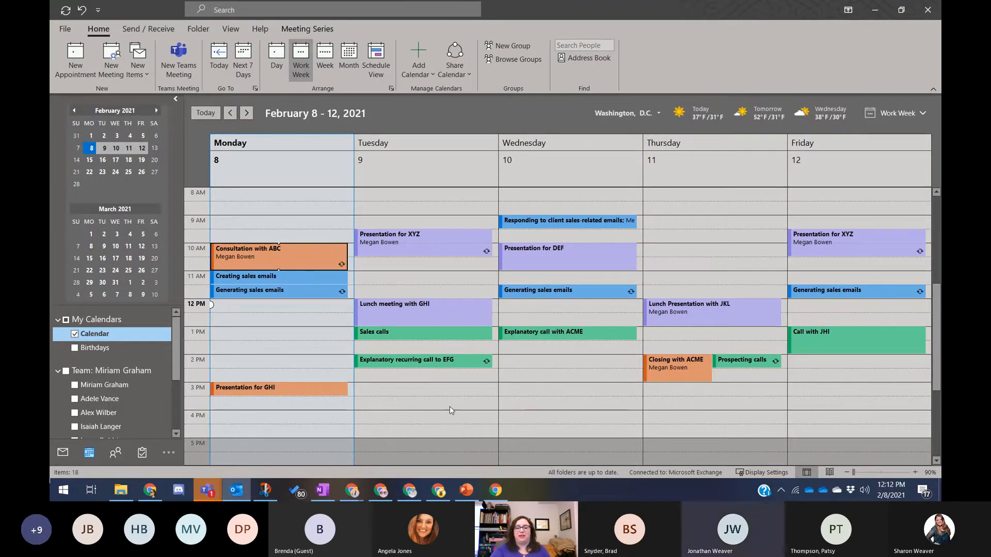
# - In the browser's web calendar, open Tuesday's Presentation for XYZ event in its full window
pyautogui.click(497, 495)
pyautogui.scroll(5, 382, 306)
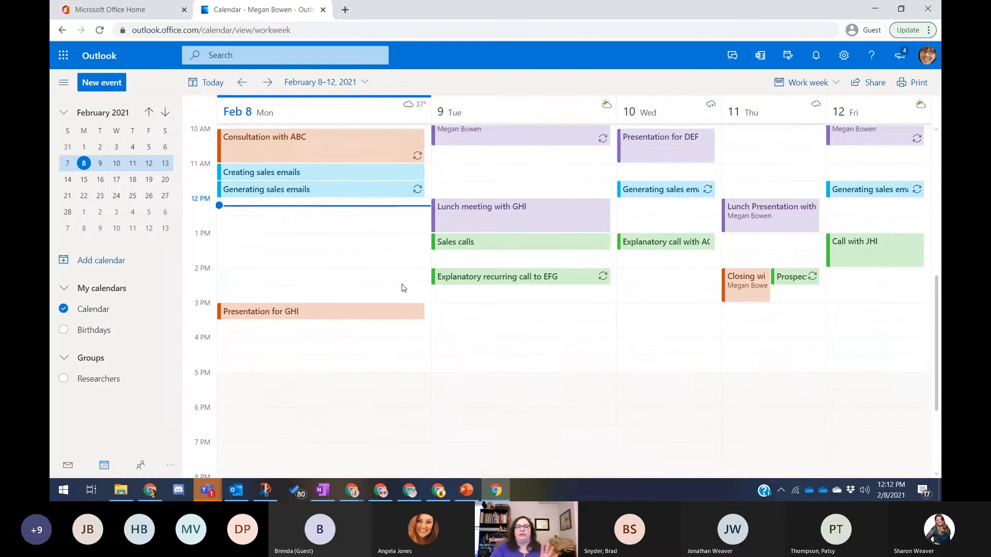
pyautogui.scroll(-2, 401, 312)
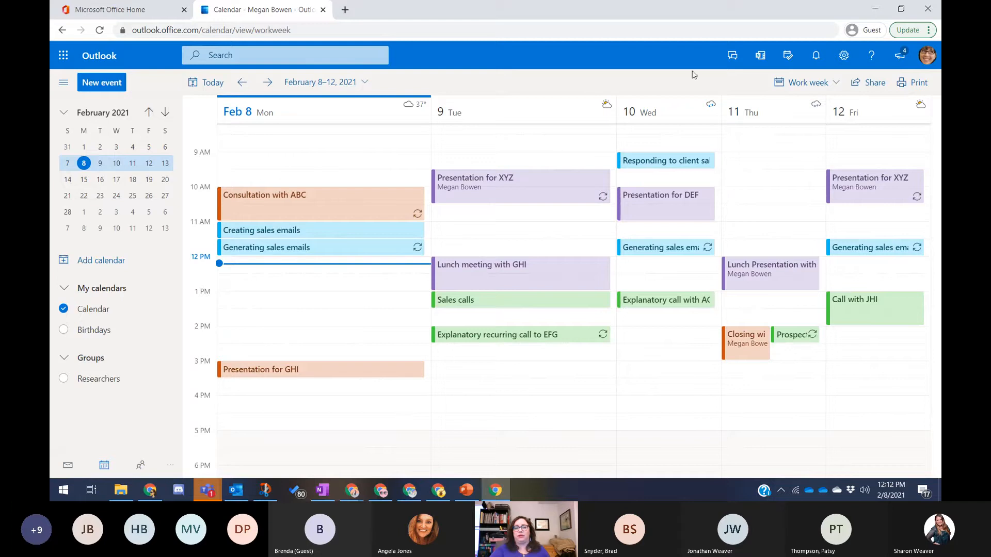
pyautogui.click(562, 186)
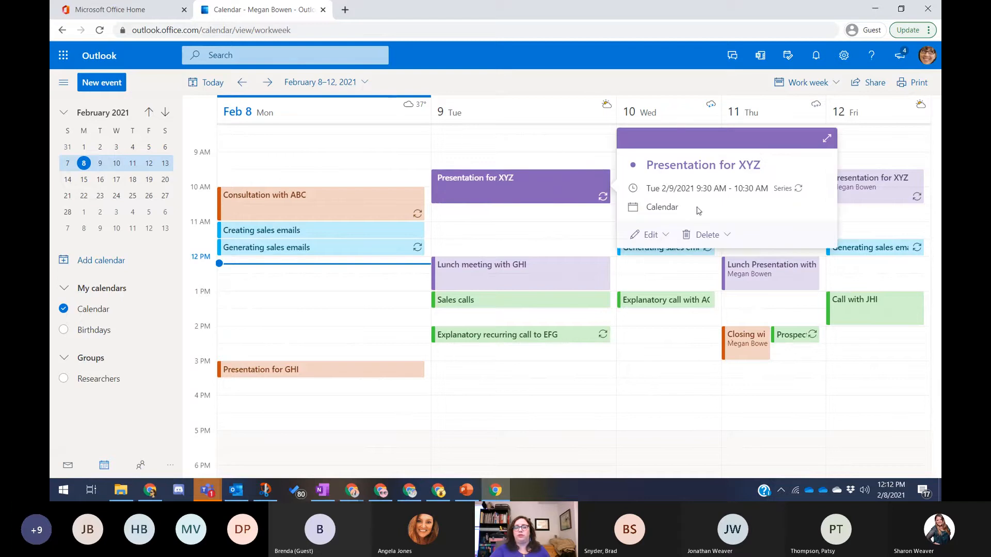
pyautogui.click(659, 239)
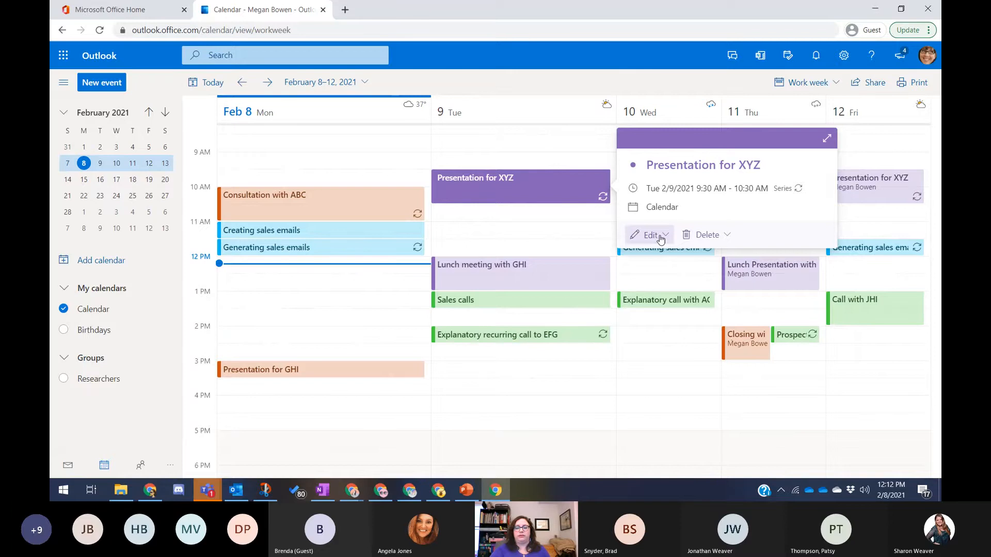
pyautogui.click(505, 195)
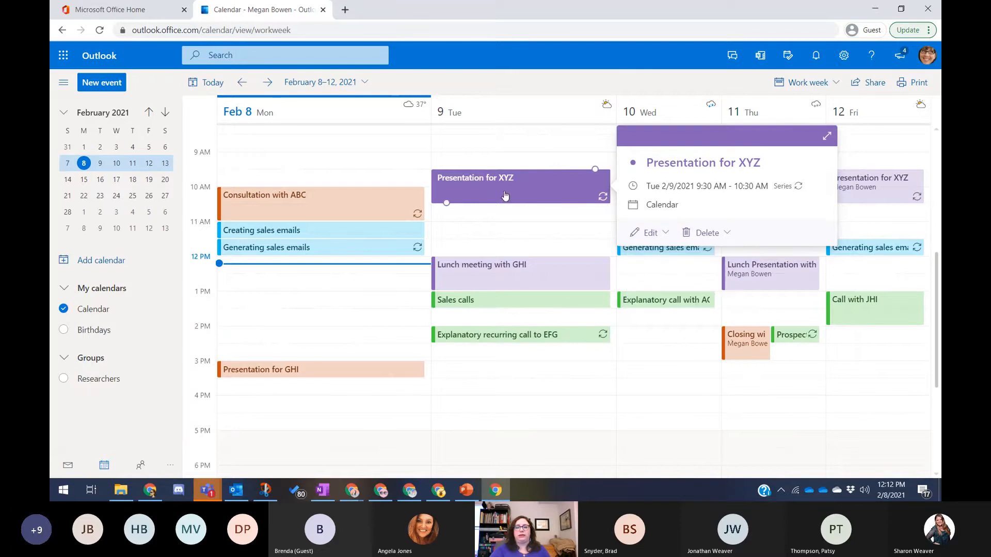
pyautogui.doubleClick(504, 195)
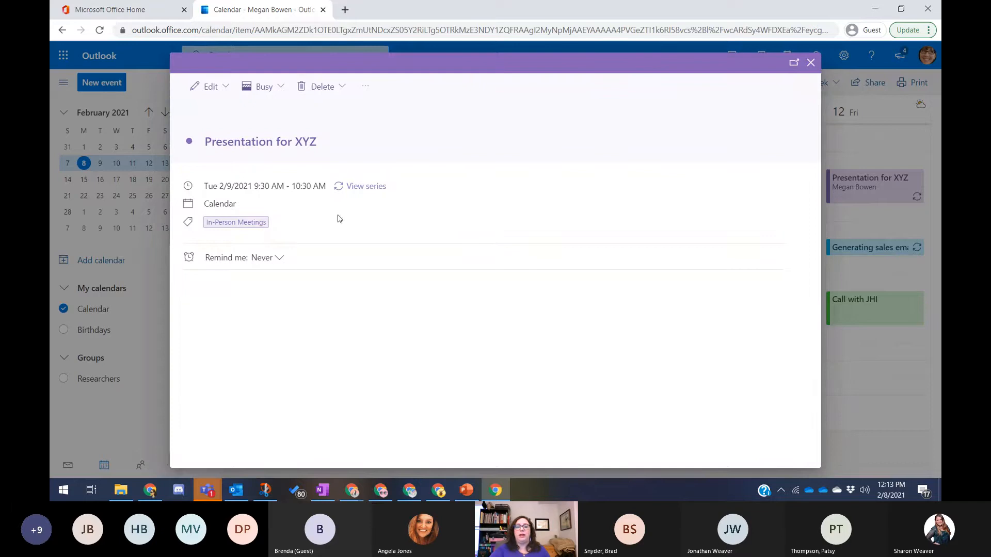
# - Switch to the whole series, try then cancel a new category, and open Manage categories
pyautogui.click(370, 93)
pyautogui.click(371, 94)
pyautogui.click(356, 189)
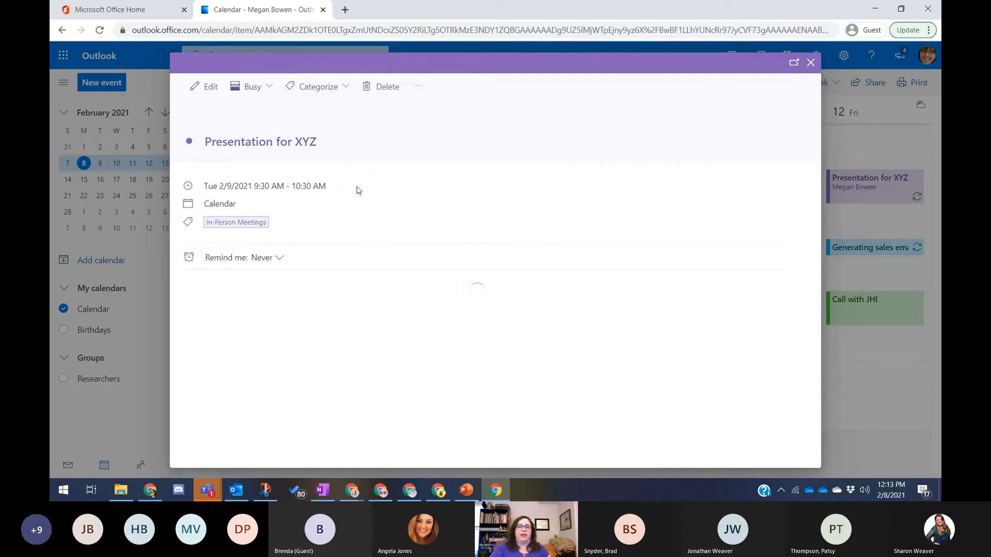
pyautogui.click(334, 88)
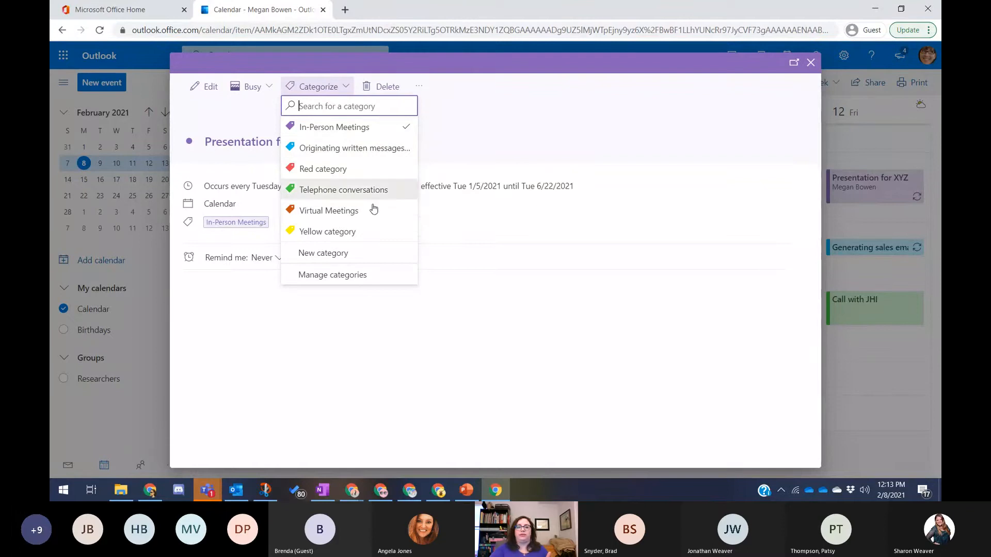
pyautogui.click(362, 256)
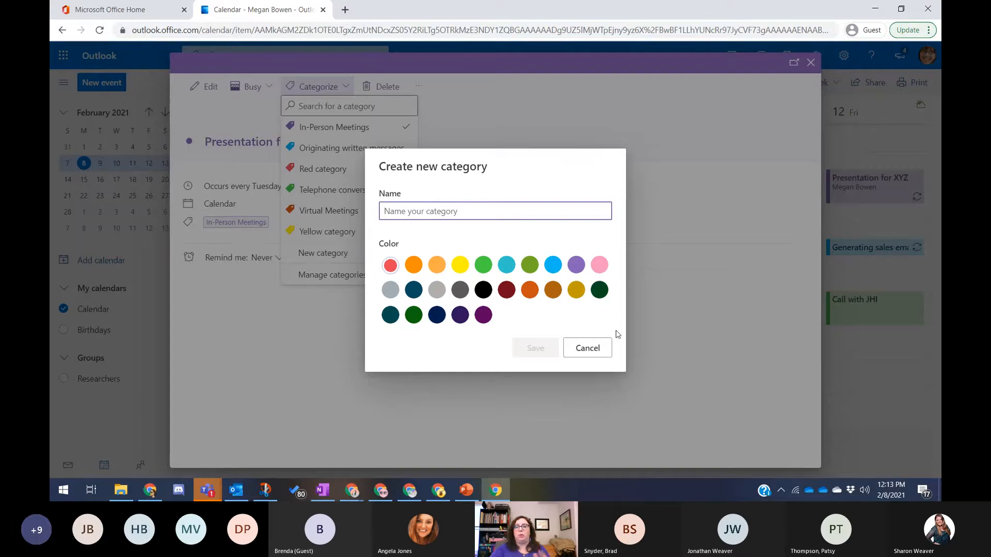
pyautogui.click(586, 349)
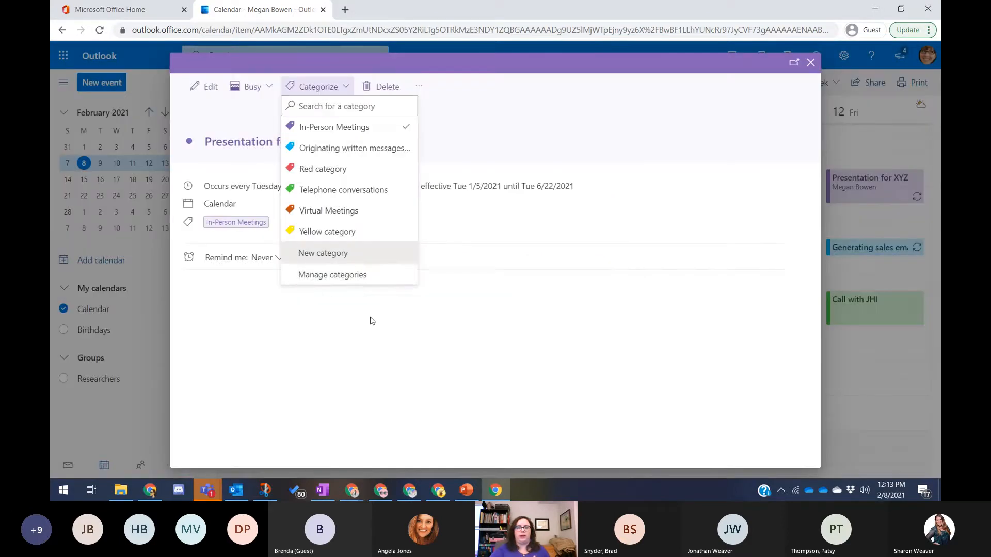
pyautogui.click(378, 279)
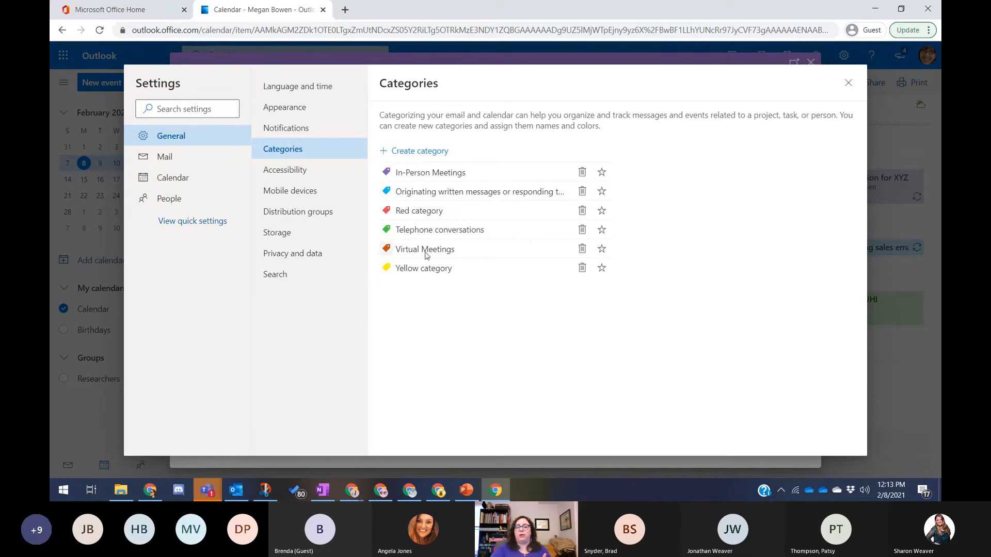
# - Glance at the Yellow category's colours unchanged, then close Settings and the Presentation for XYZ event
pyautogui.click(387, 269)
pyautogui.click(533, 310)
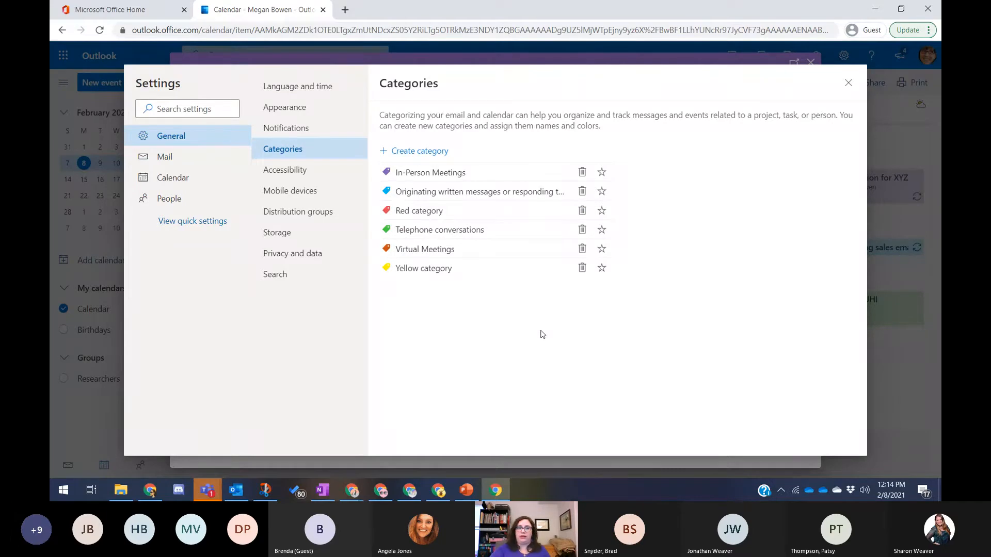
pyautogui.click(848, 82)
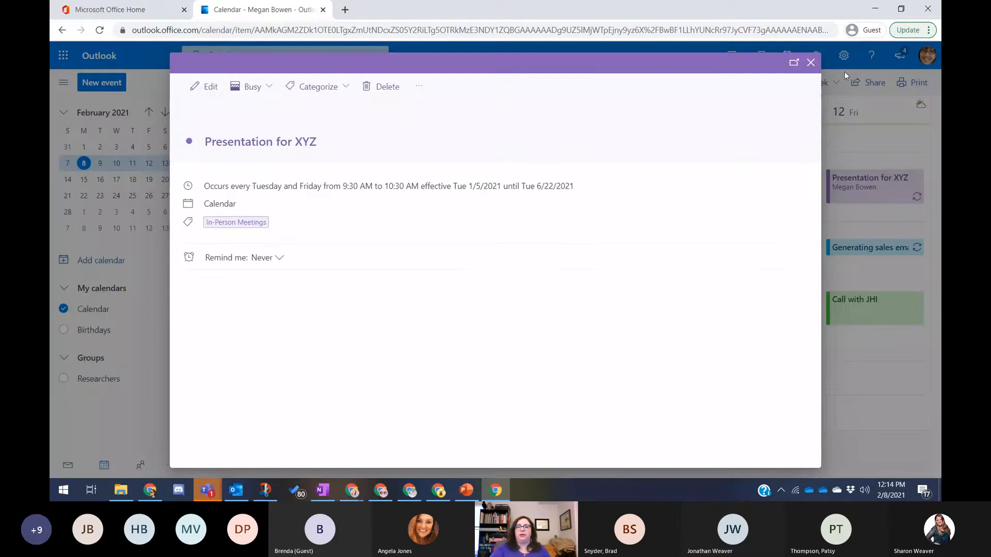
pyautogui.press('Escape')
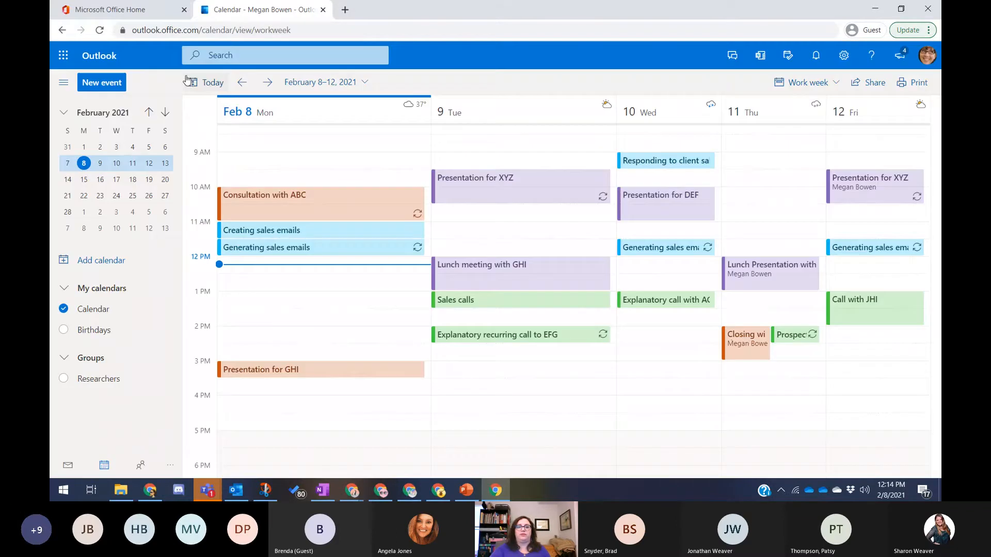
# - Start a new Monday 1:00 PM event, view its categories, then discard the draft
pyautogui.doubleClick(330, 212)
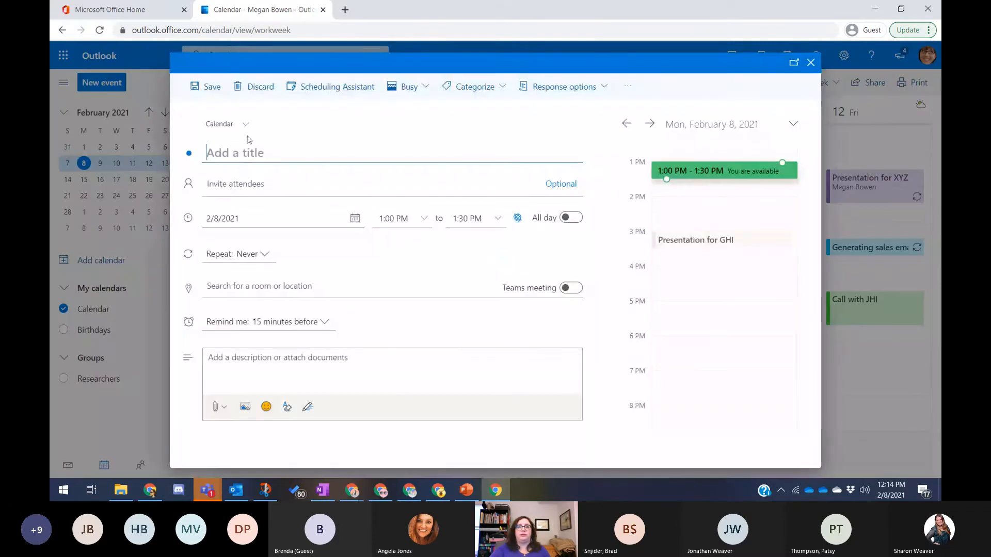
pyautogui.click(451, 93)
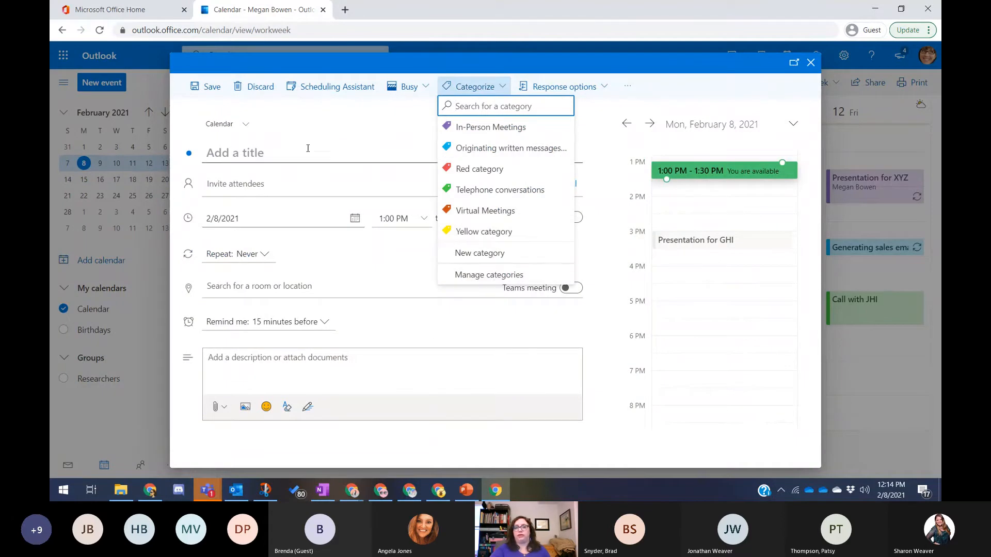
pyautogui.click(361, 128)
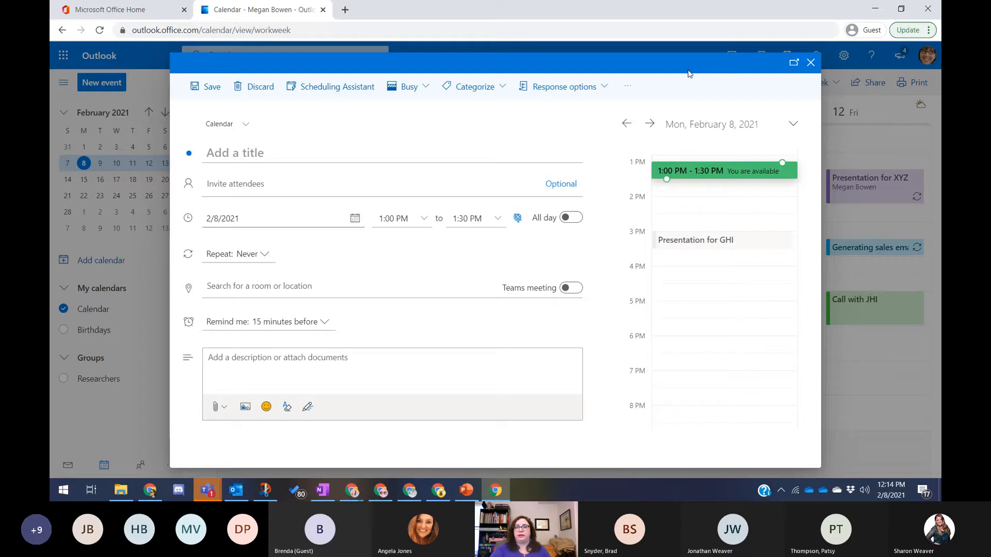
pyautogui.click(811, 63)
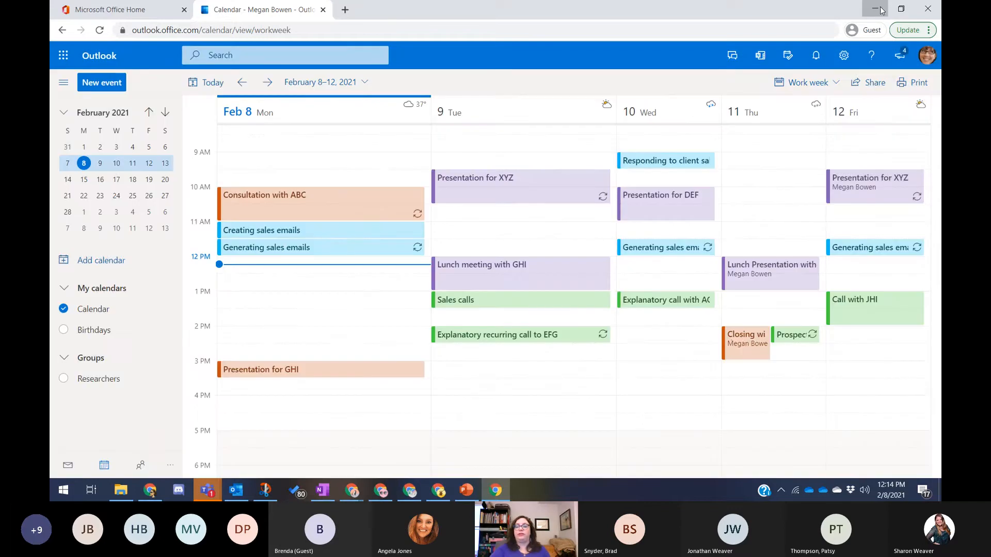
# - Switch to PowerPoint and resume the slide show from slide 10
pyautogui.hotkey('alt', 'Tab')
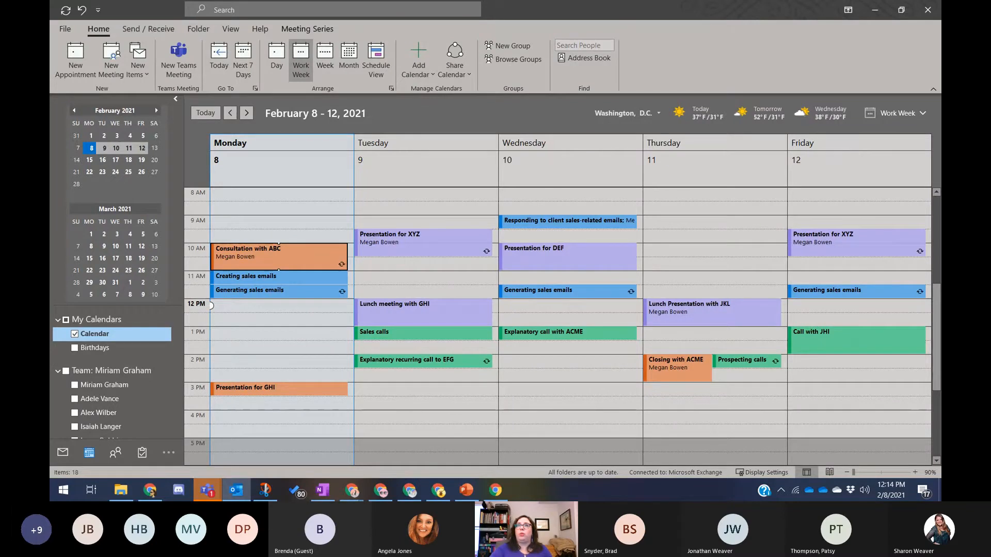
pyautogui.hotkey('alt', 'Tab')
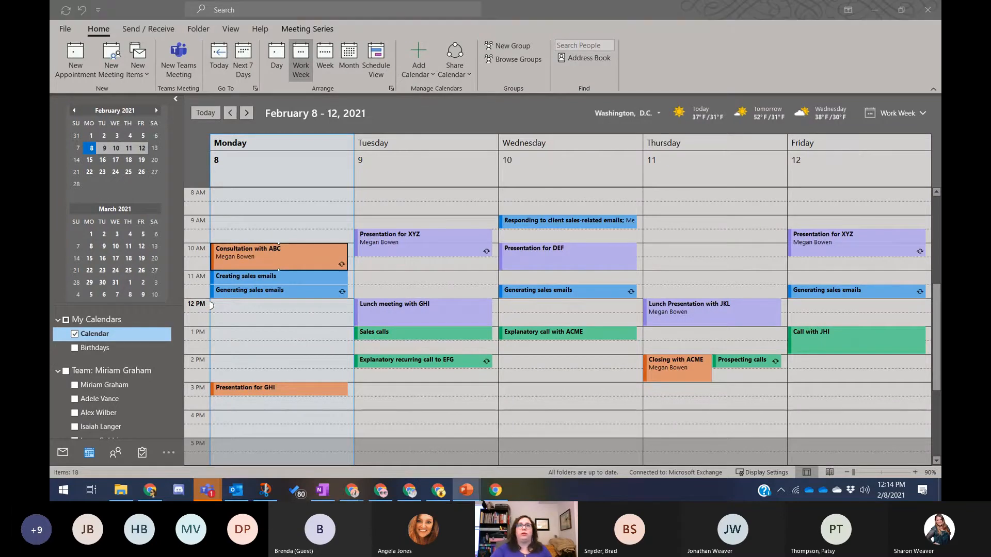
pyautogui.hotkey('shift', 'F5')
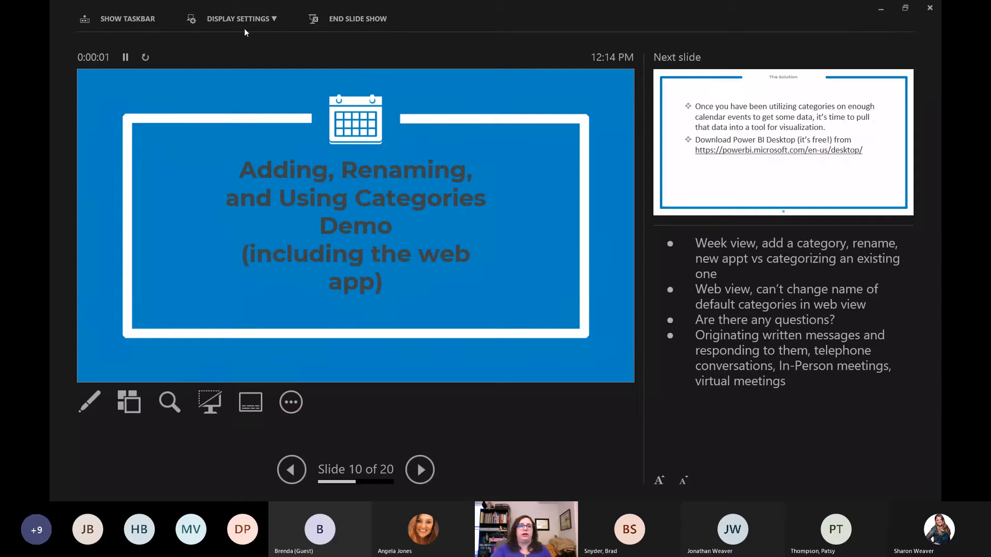
# - Swap to the full-screen slide view and advance to slide 11, The Solution
pyautogui.click(251, 20)
pyautogui.click(508, 265)
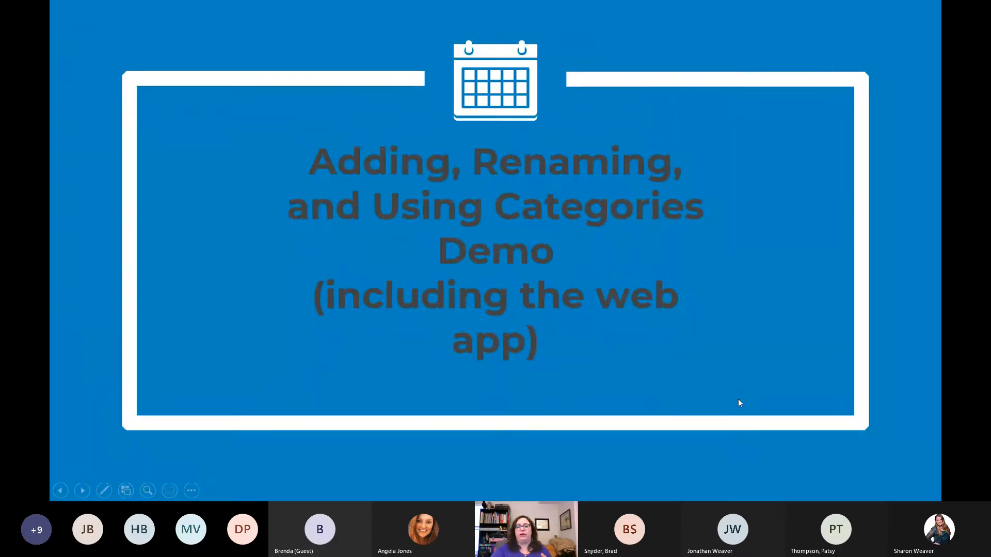
pyautogui.press('Right')
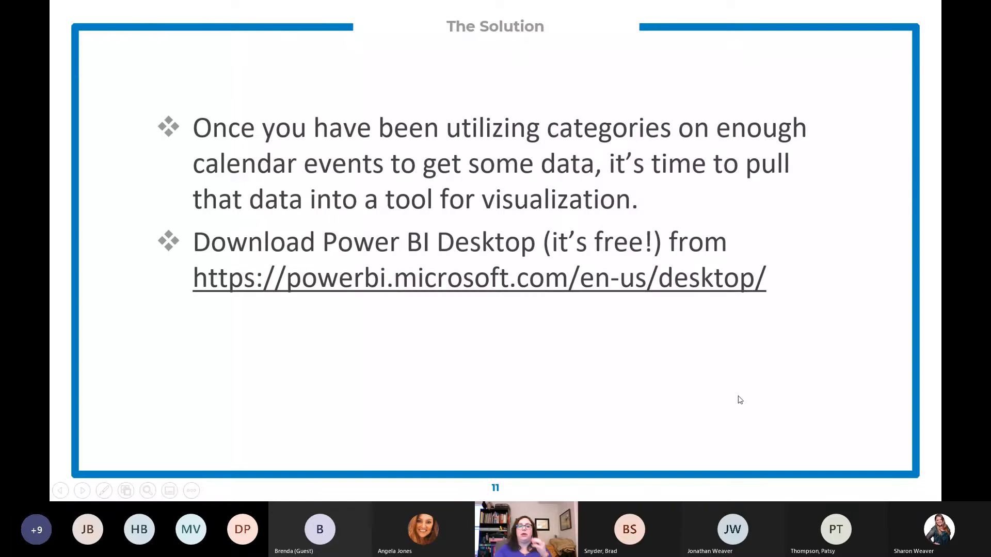
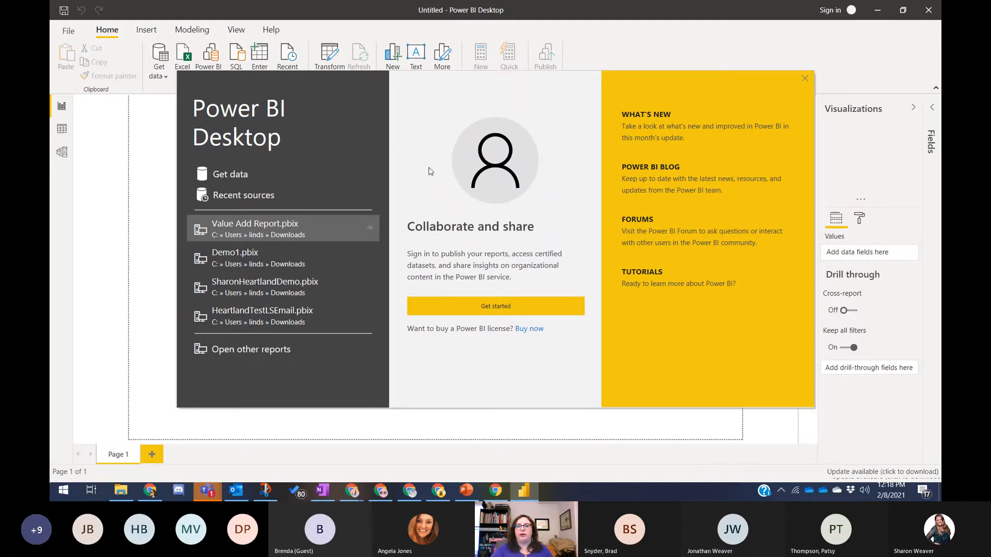
# - Open Get Data and browse the Power Platform and Azure connector categories before searching
pyautogui.click(235, 175)
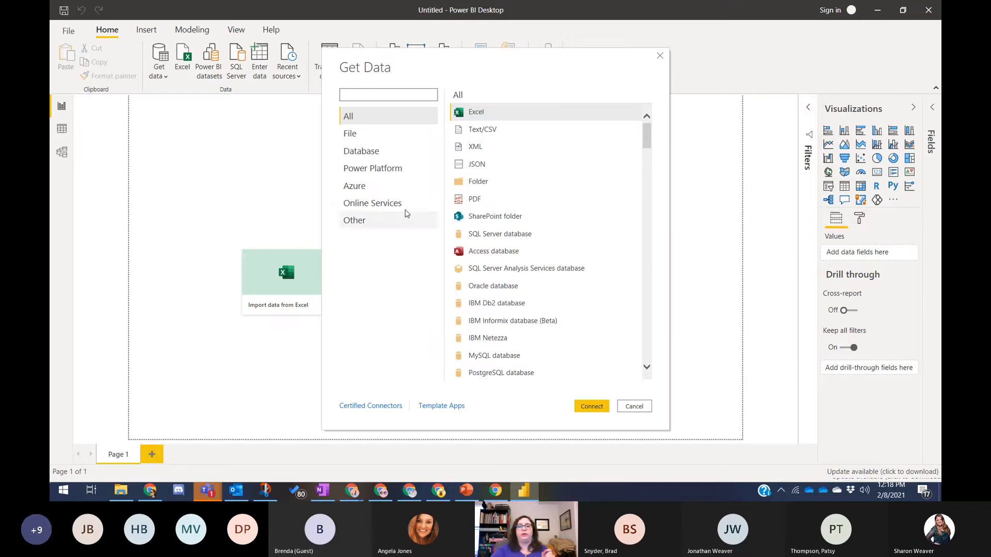
pyautogui.scroll(-7, 555, 181)
pyautogui.scroll(-10, 546, 254)
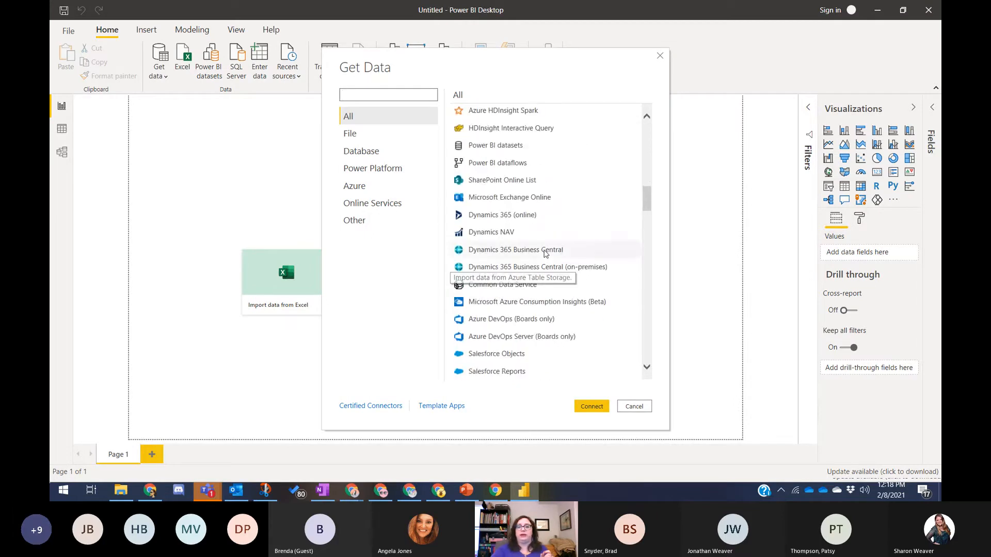
pyautogui.click(368, 168)
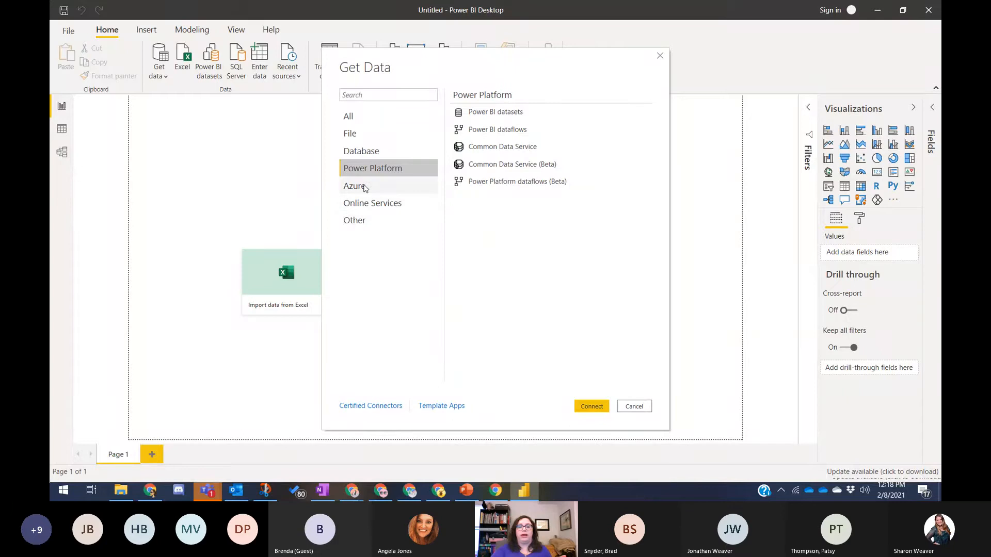
pyautogui.click(365, 186)
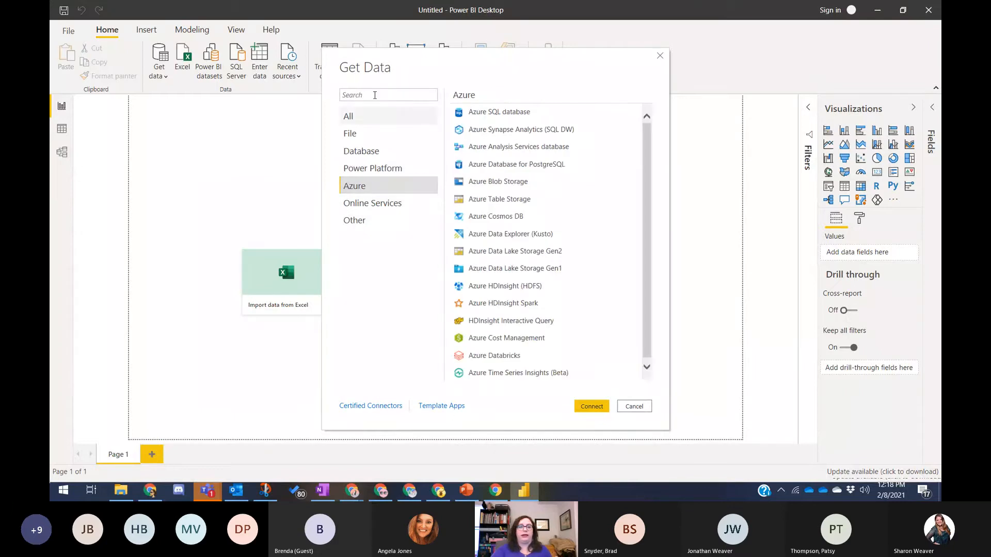
pyautogui.click(375, 95)
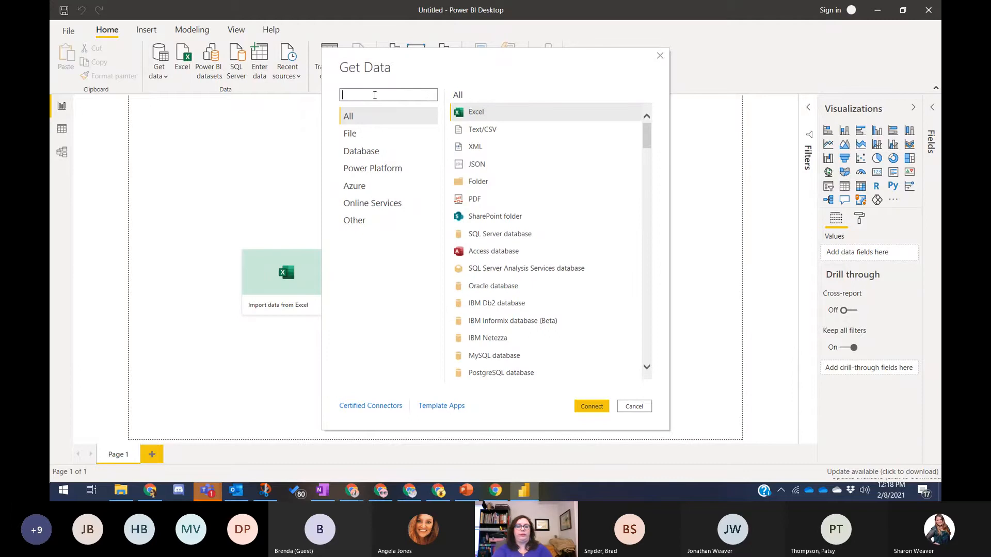
# - Search the connectors for 'exchange' and select Microsoft Exchange
pyautogui.write('exchnge')
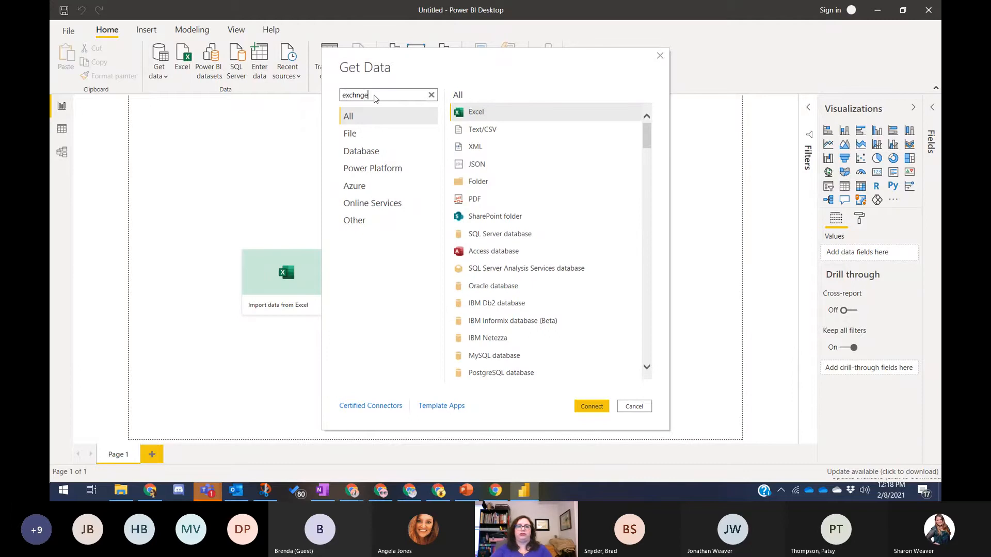
pyautogui.press('BackSpace')
pyautogui.press('BackSpace')
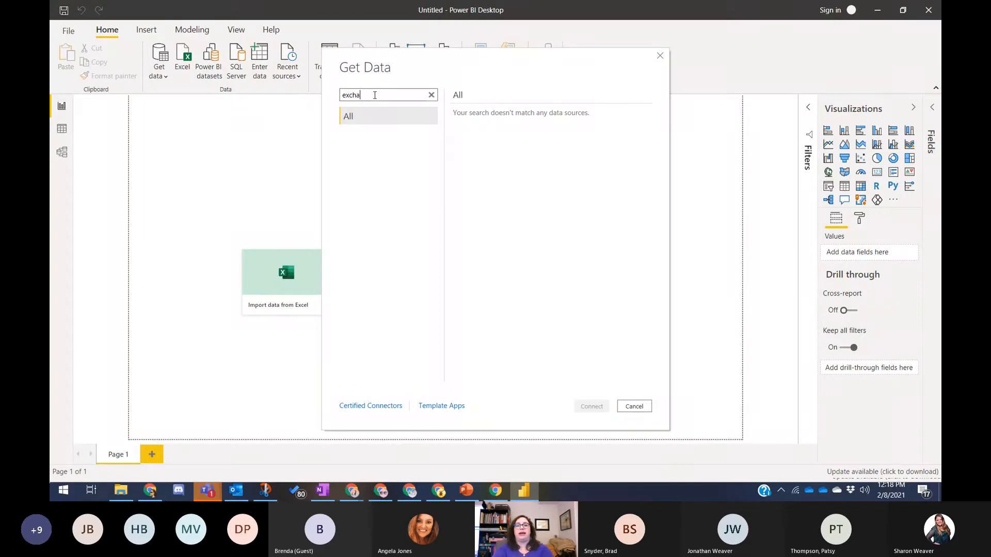
pyautogui.write('nge')
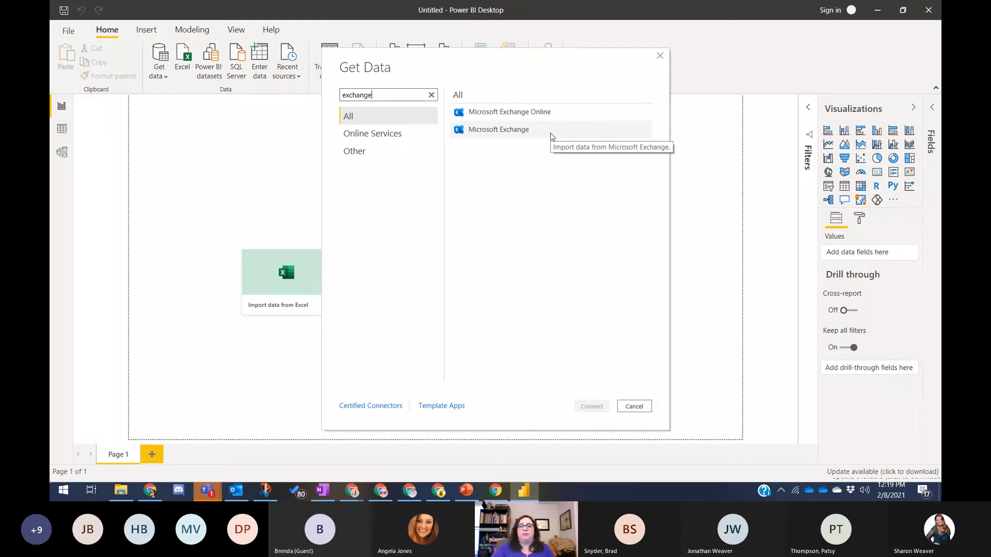
pyautogui.click(527, 136)
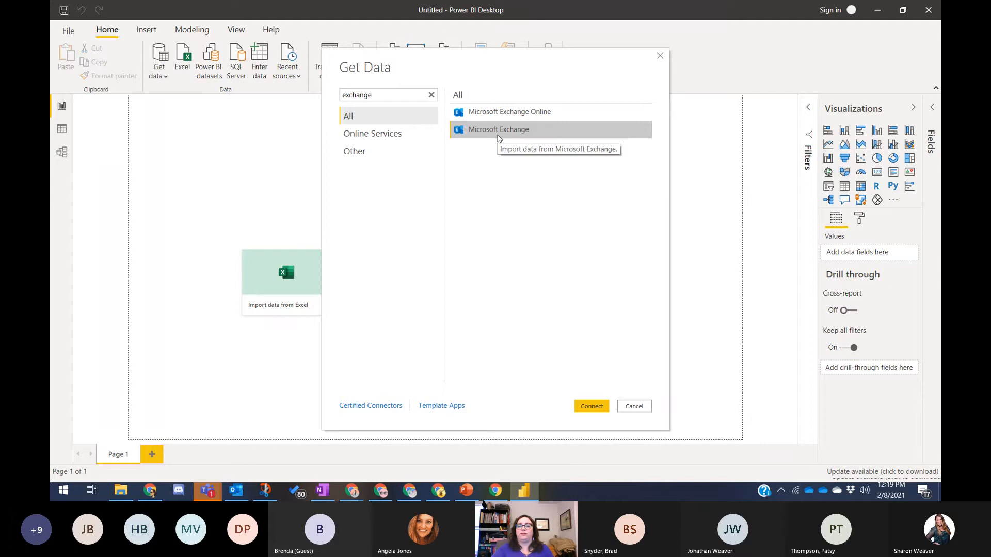
# - Connect to Microsoft Exchange and submit the mailbox e-mail address
pyautogui.click(600, 408)
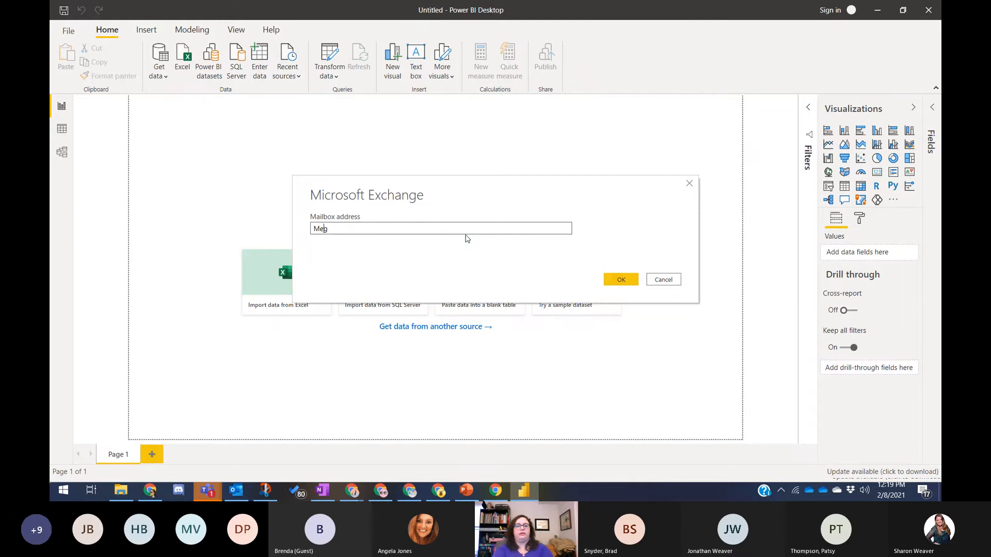
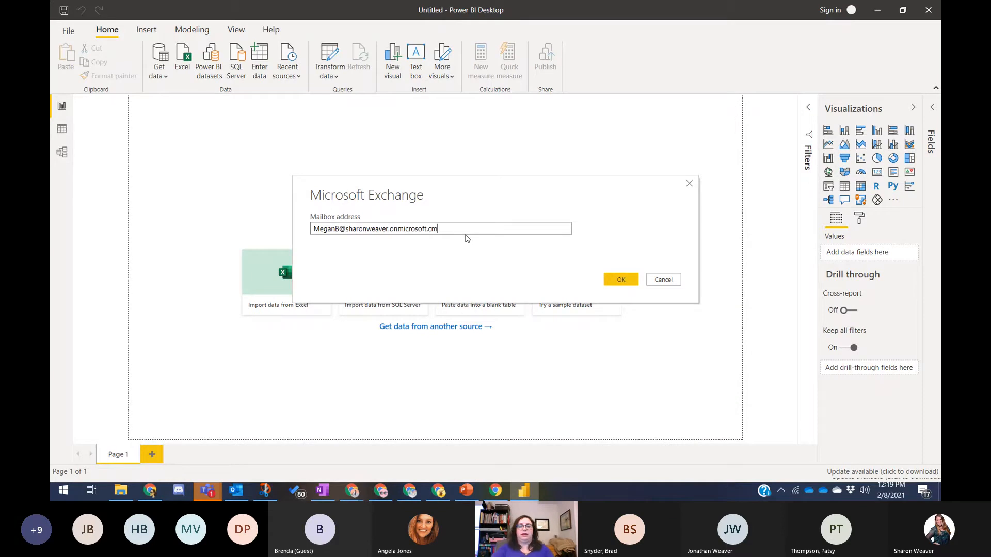
pyautogui.click(621, 281)
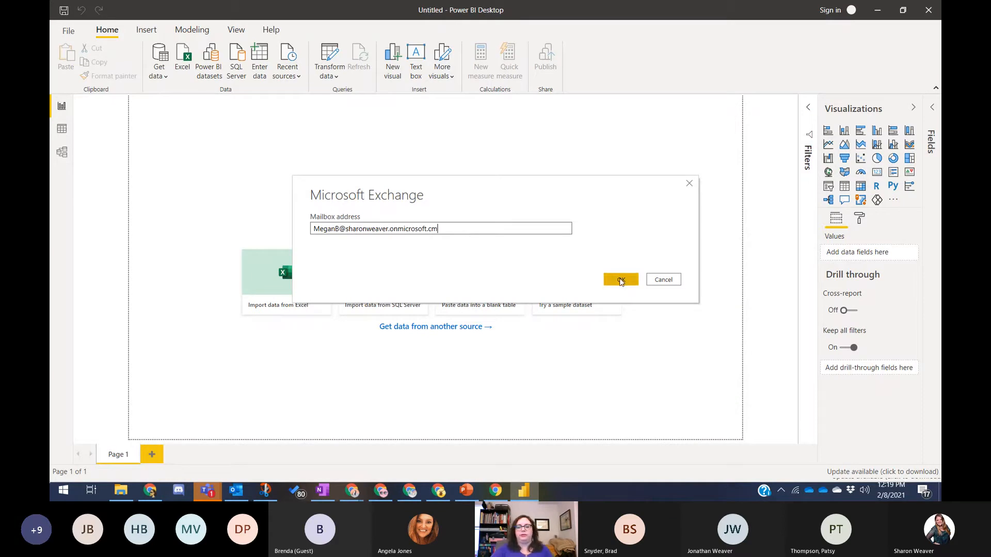
pyautogui.click(621, 280)
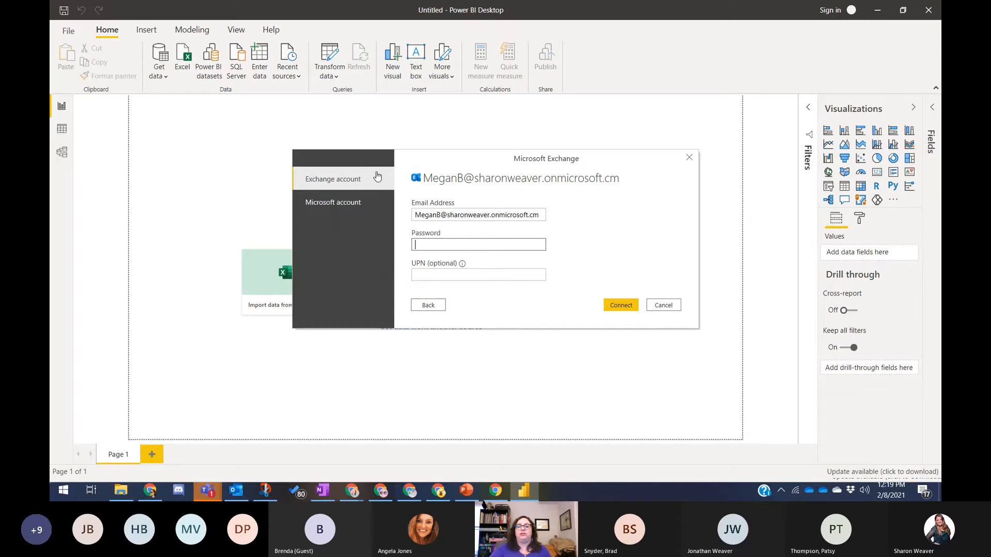
# - Choose Microsoft account sign-in, then go back, correct the mailbox address and resubmit
pyautogui.click(361, 207)
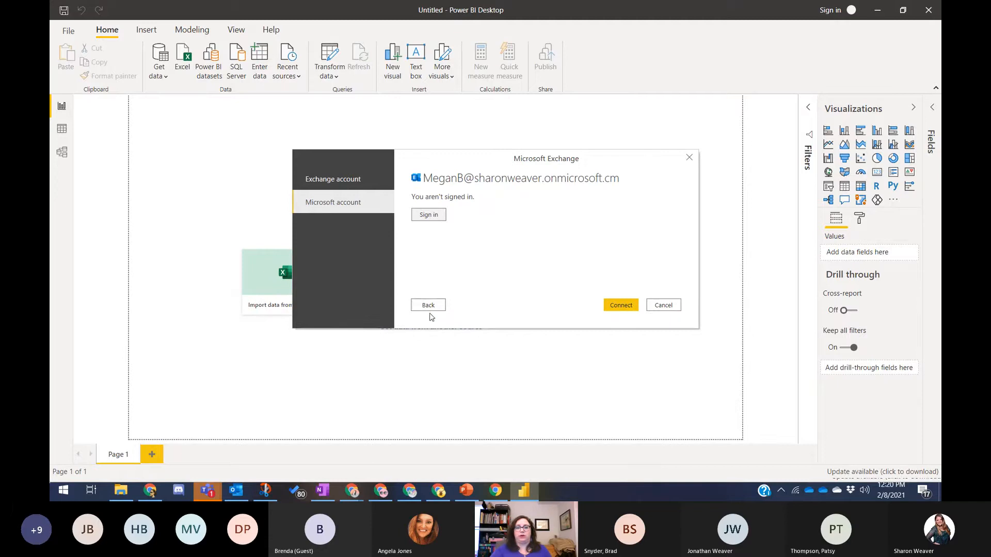
pyautogui.click(428, 305)
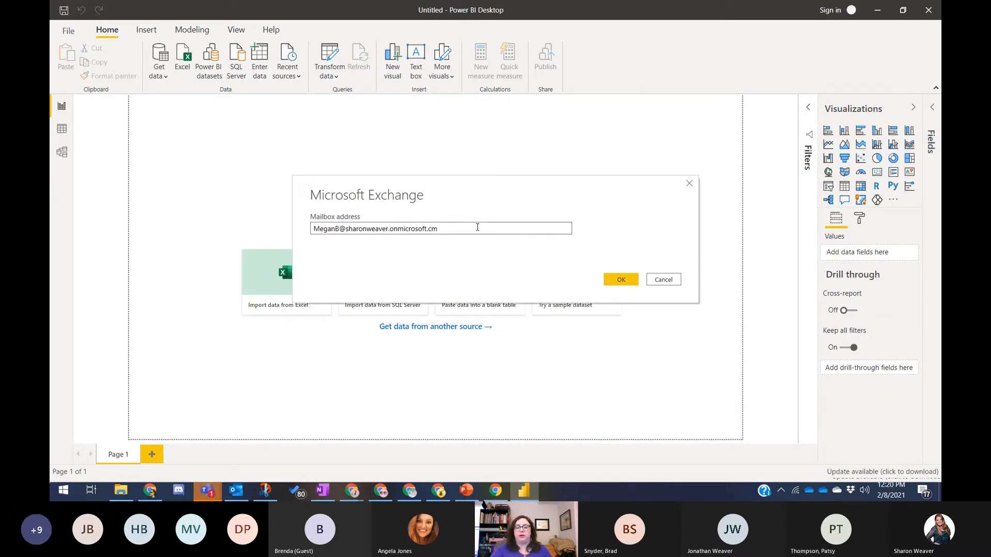
pyautogui.write('om')
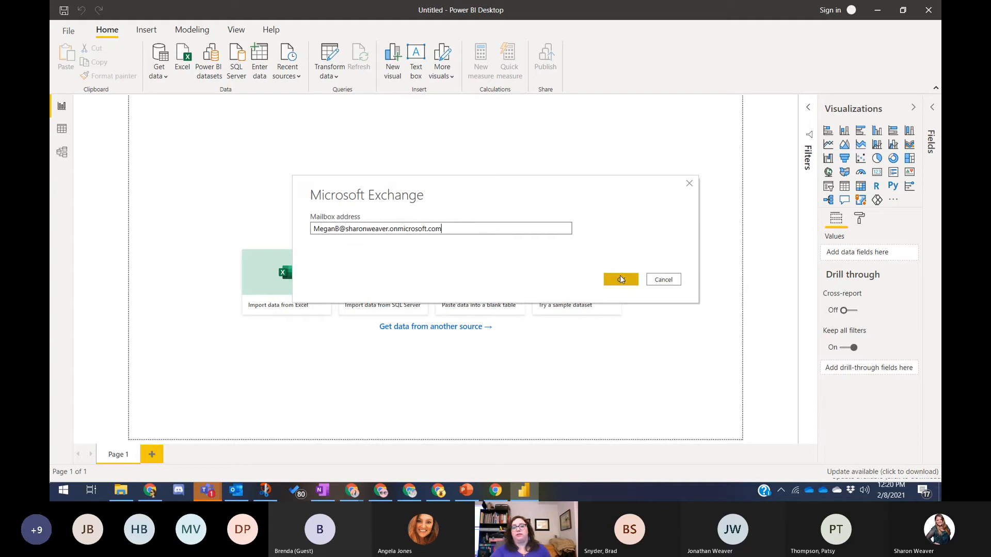
pyautogui.click(621, 279)
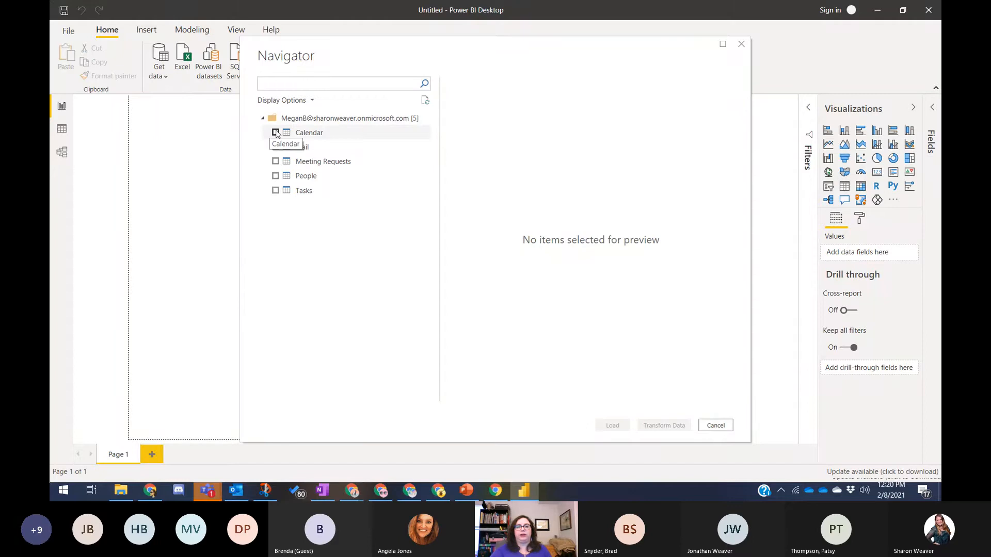
# - Tick the Calendar table in Navigator, preview its columns, and load it for transforming
pyautogui.click(276, 133)
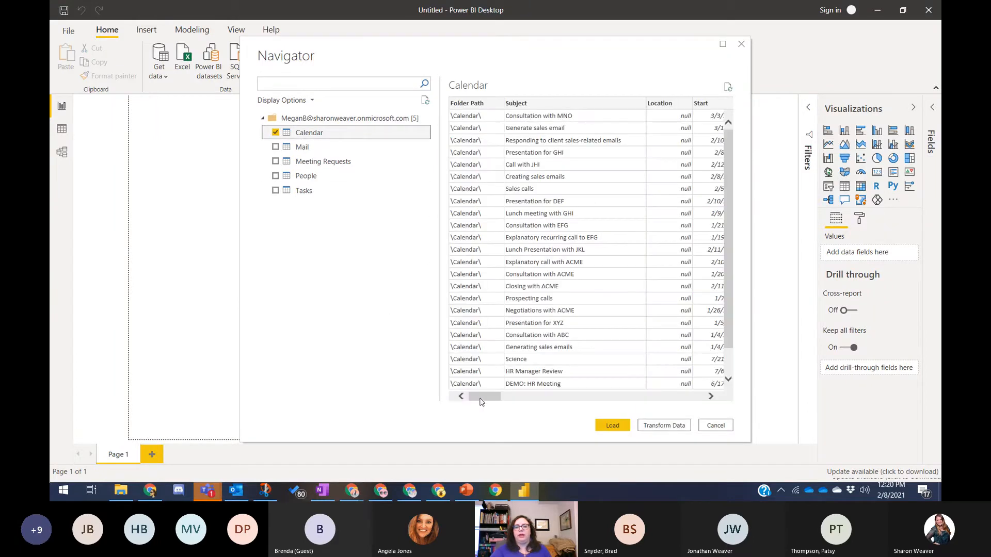
pyautogui.moveTo(480, 400); pyautogui.dragTo(628, 399)
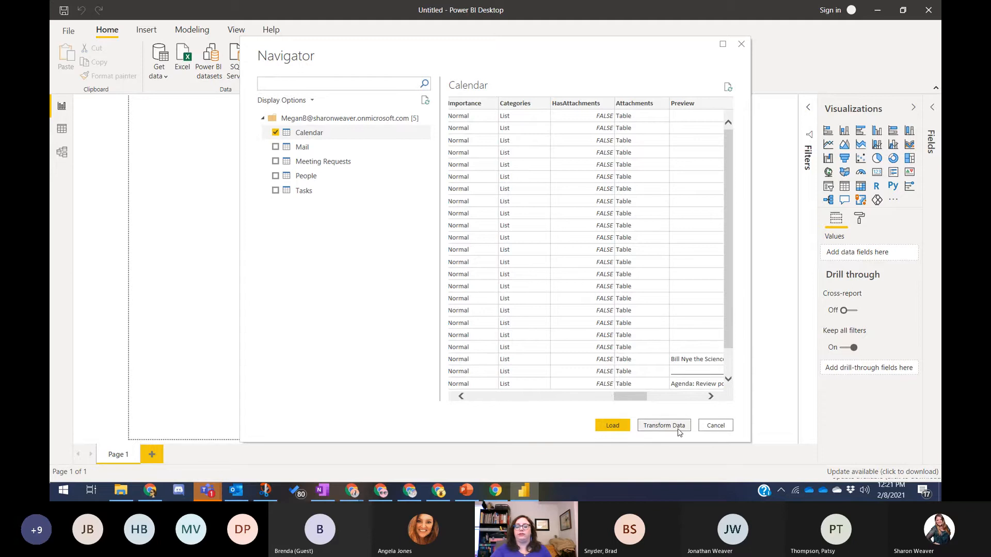
pyautogui.click(671, 427)
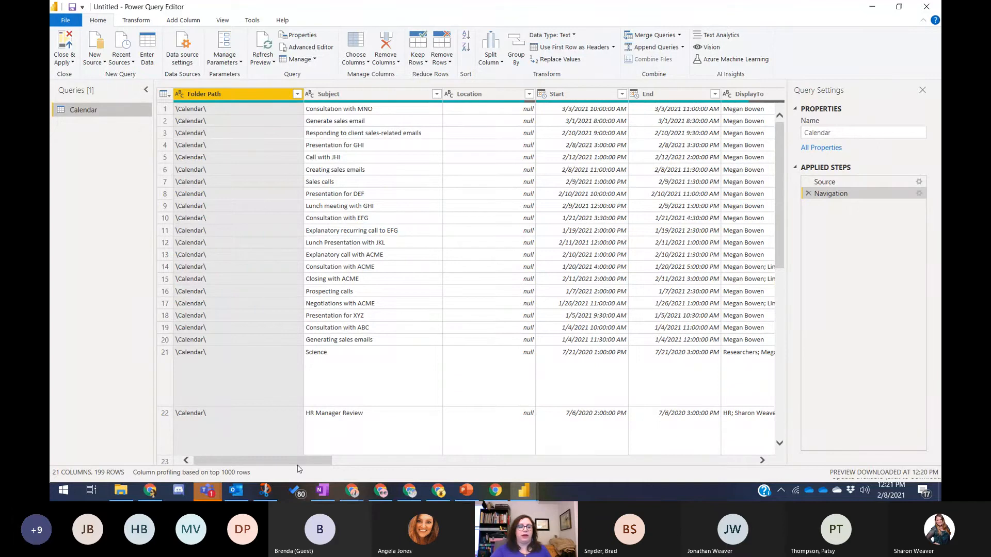
# - Select the Subject, Location, Start and Folder Path headers, then bring up Choose Columns
pyautogui.moveTo(297, 469); pyautogui.dragTo(263, 482)
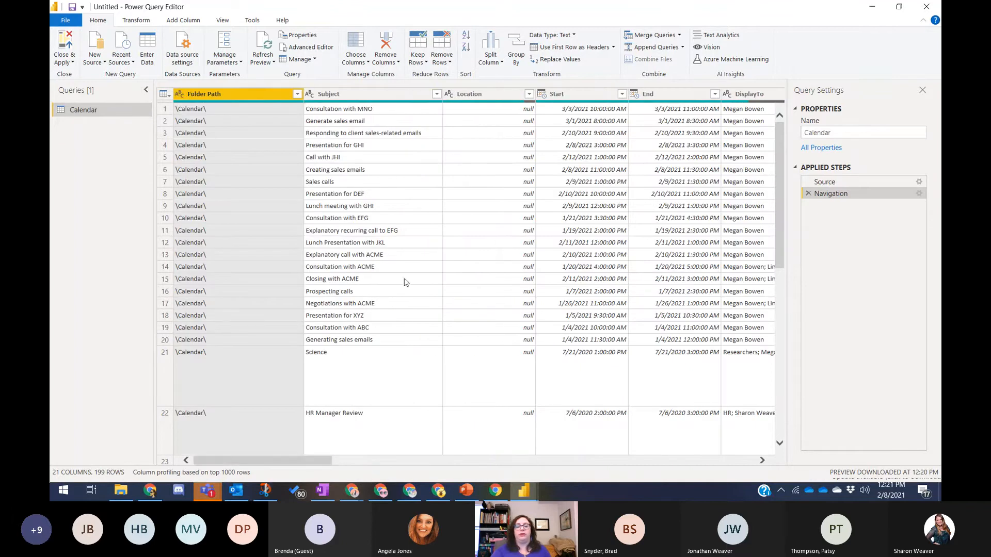
pyautogui.keyDown('ctrl'); pyautogui.click(385, 94); pyautogui.keyUp('ctrl')
pyautogui.keyDown('ctrl'); pyautogui.click(483, 93); pyautogui.keyUp('ctrl')
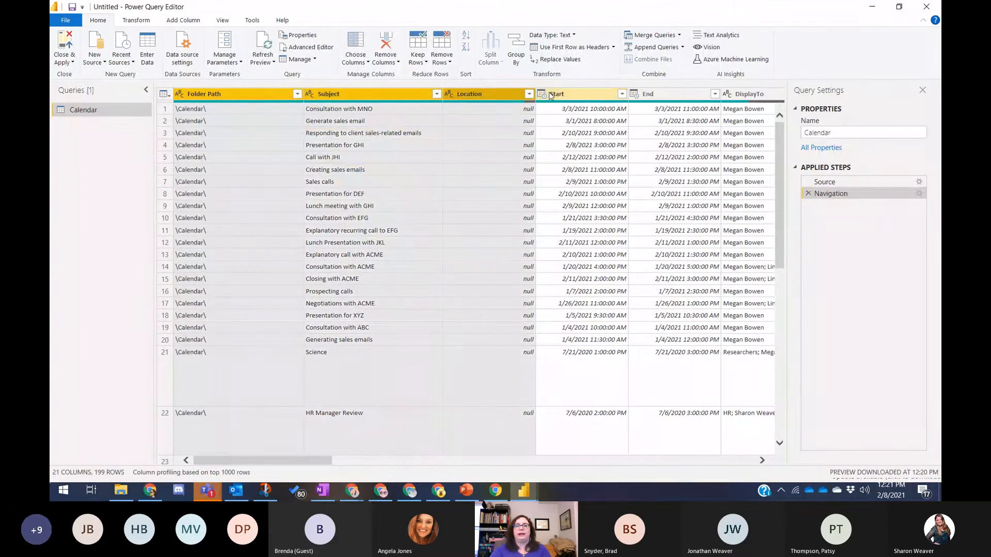
pyautogui.keyDown('ctrl'); pyautogui.click(573, 94); pyautogui.keyUp('ctrl')
pyautogui.click(274, 95)
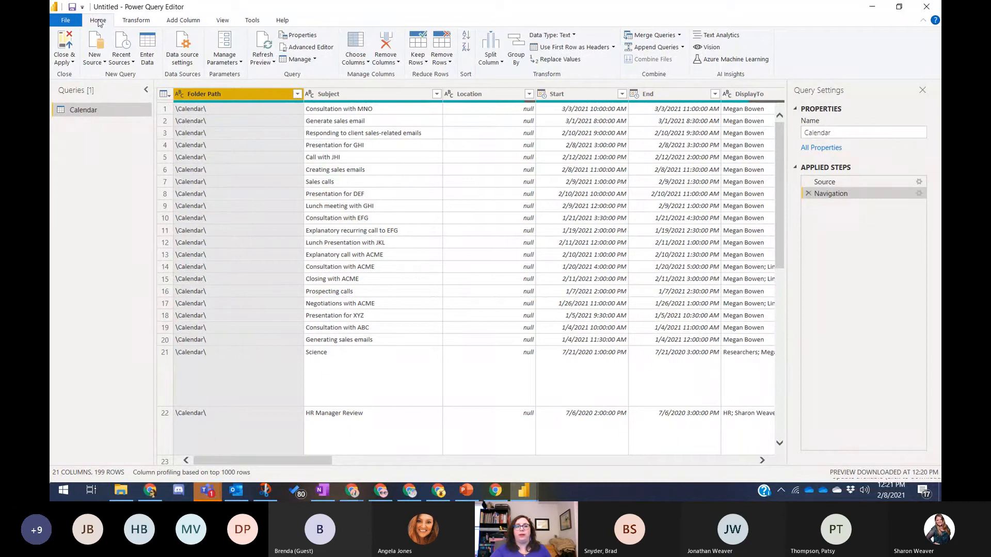
pyautogui.click(365, 44)
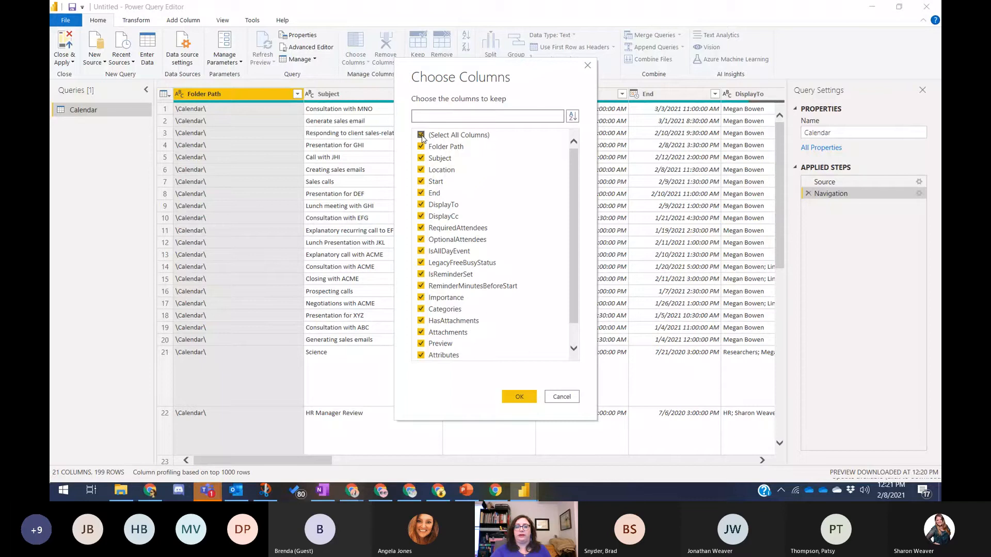
# - Untick all columns, then keep only Subject, Start, End and Categories
pyautogui.click(422, 136)
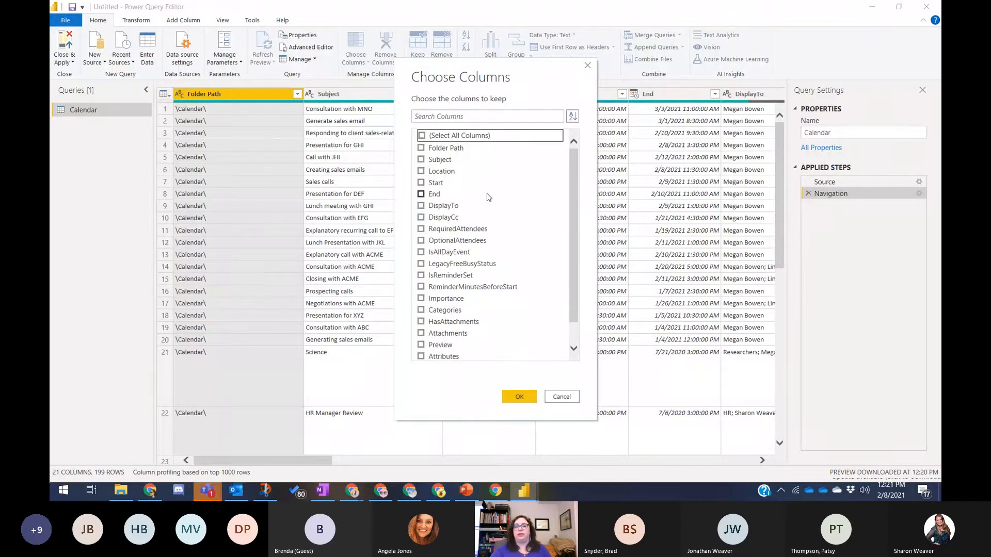
pyautogui.click(421, 160)
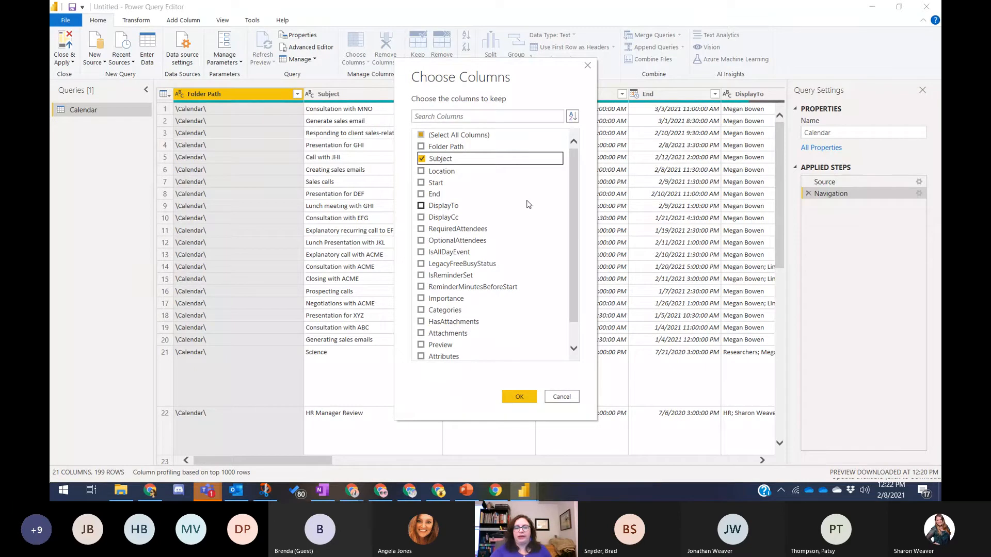
pyautogui.click(421, 183)
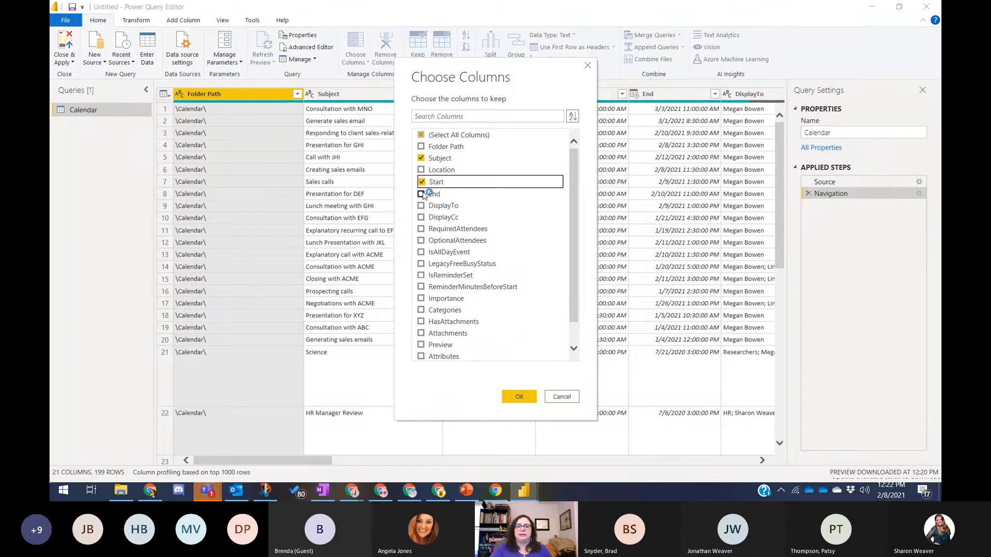
pyautogui.click(423, 194)
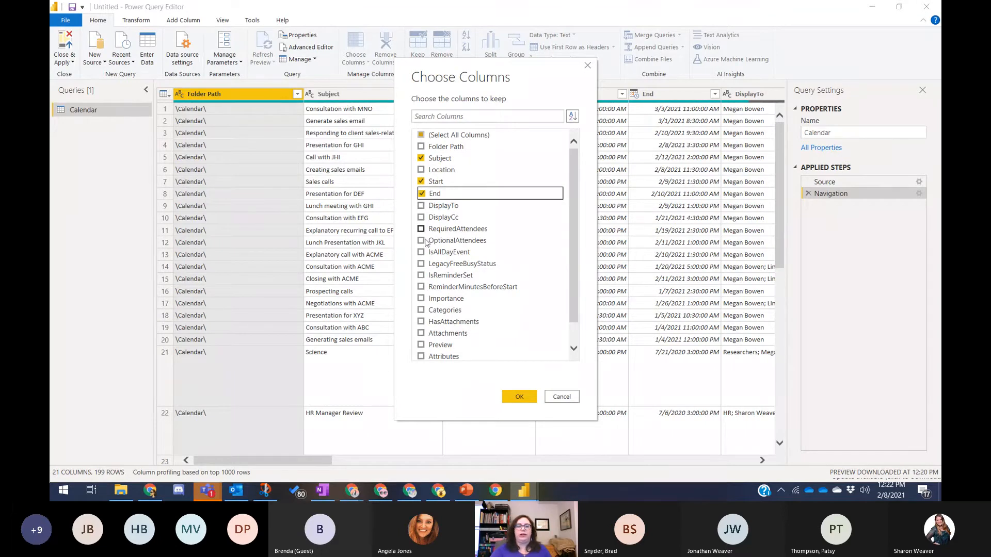
pyautogui.click(422, 311)
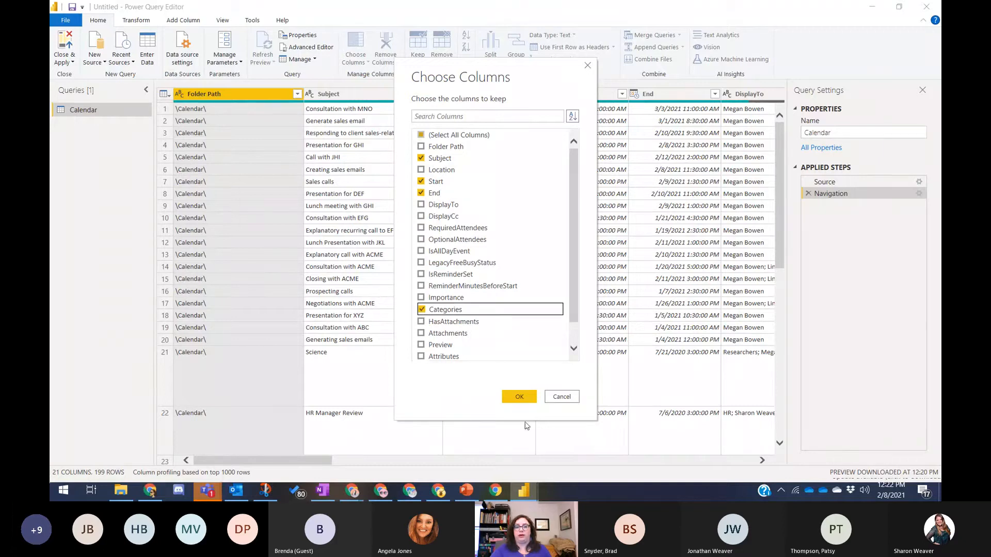
pyautogui.click(519, 396)
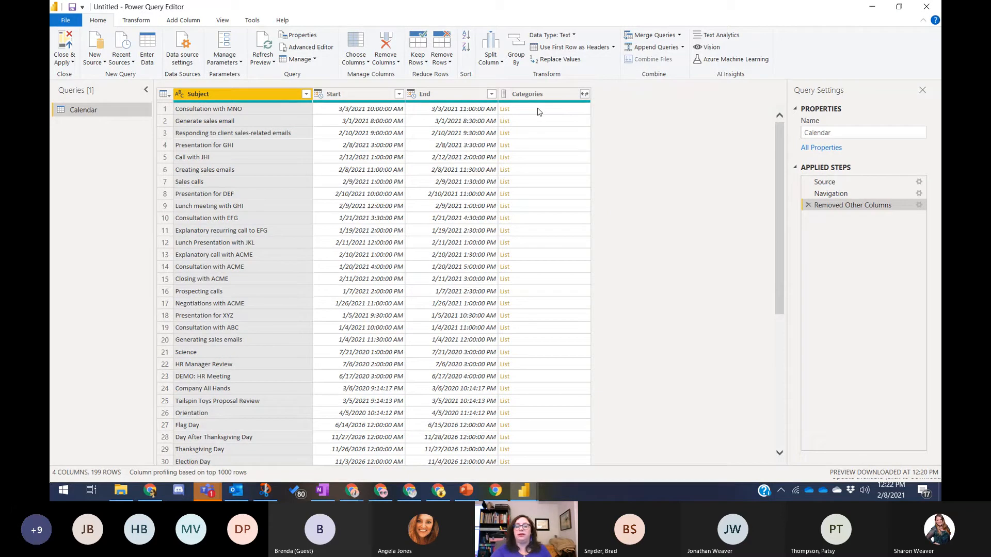
# - Extract Categories list values as text with no delimiter, then inspect the empty rows 21 and 24
pyautogui.click(585, 95)
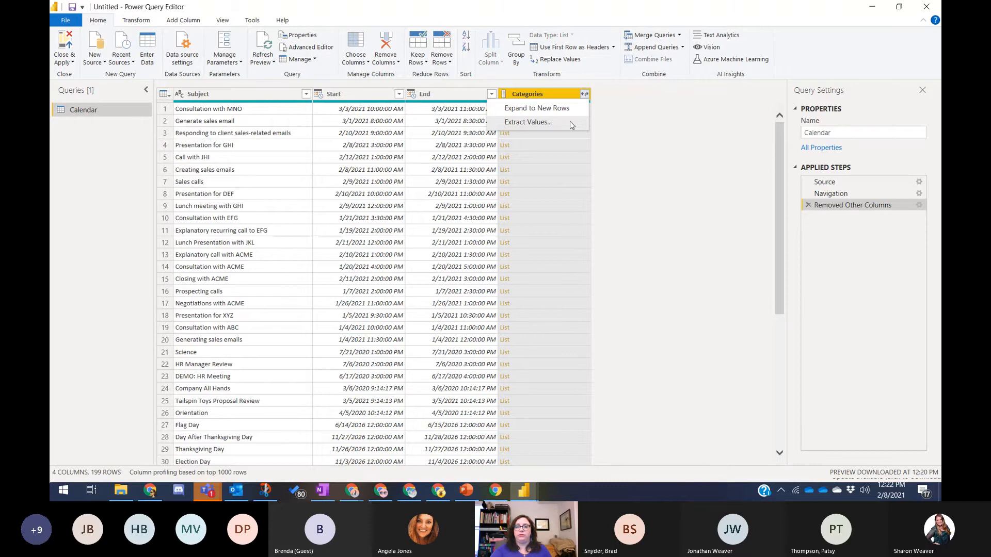
pyautogui.click(571, 123)
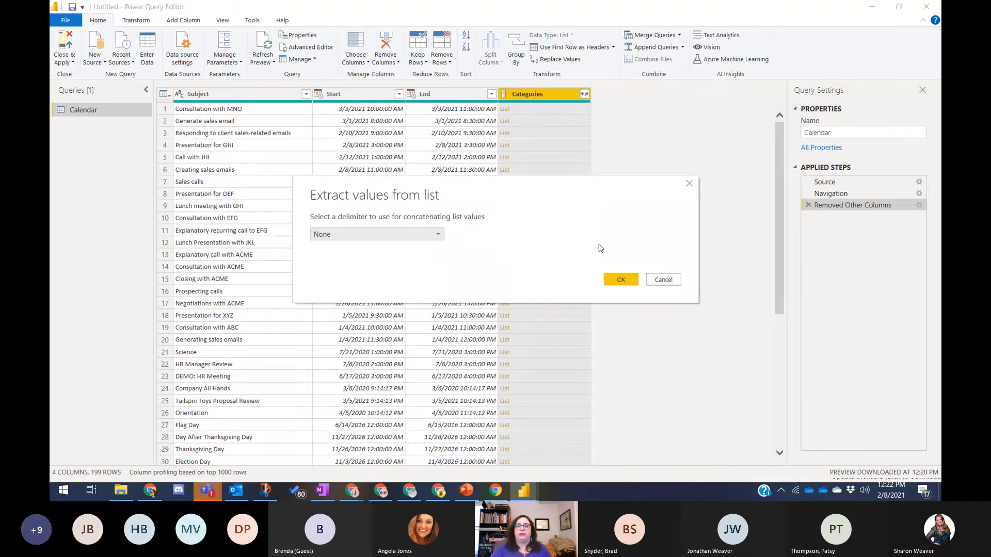
pyautogui.click(622, 280)
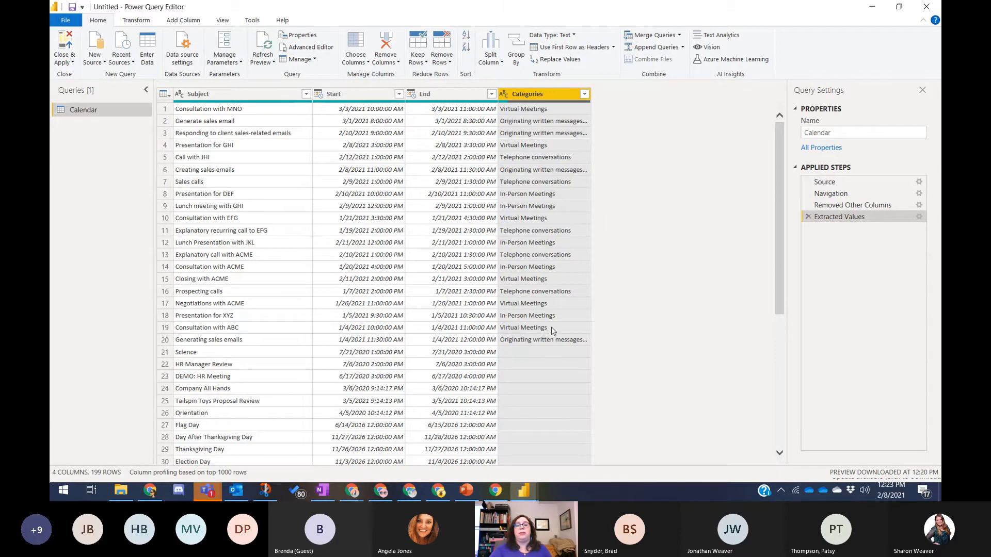
pyautogui.click(532, 355)
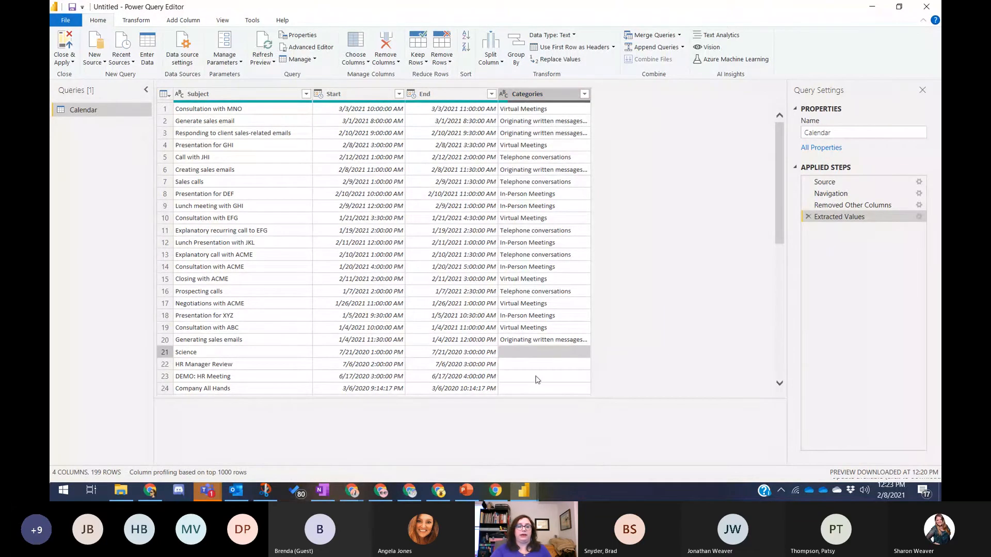
pyautogui.click(558, 389)
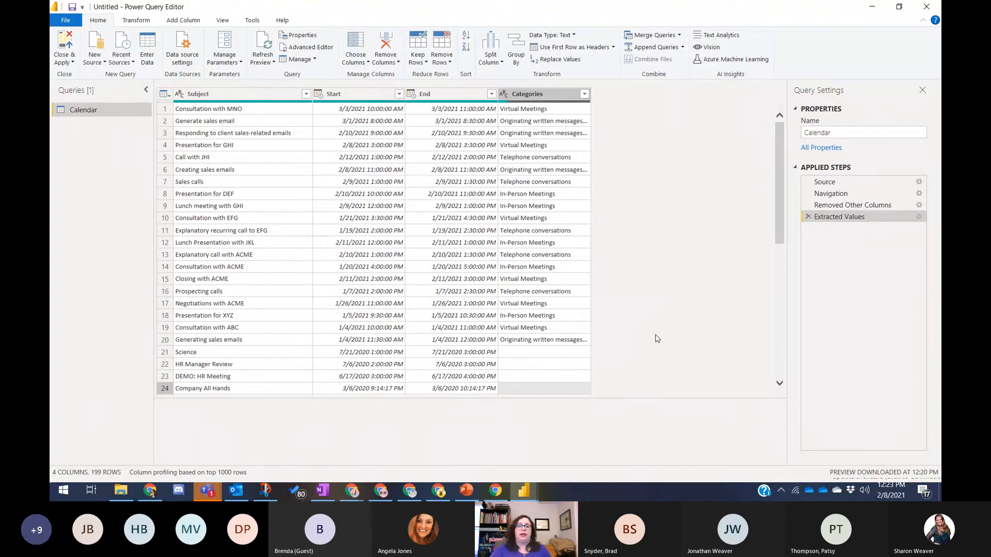
pyautogui.scroll(-6, 657, 341)
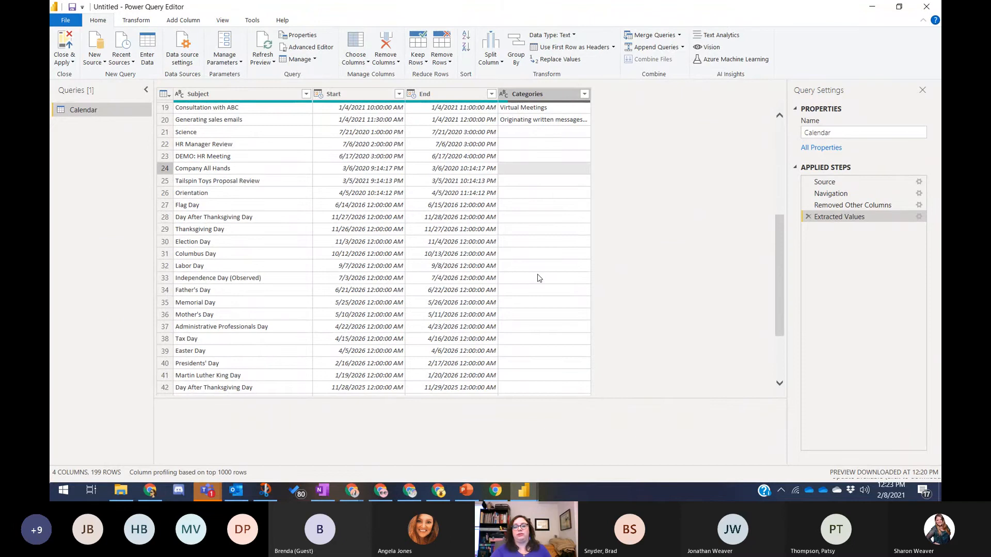
pyautogui.scroll(6, 539, 278)
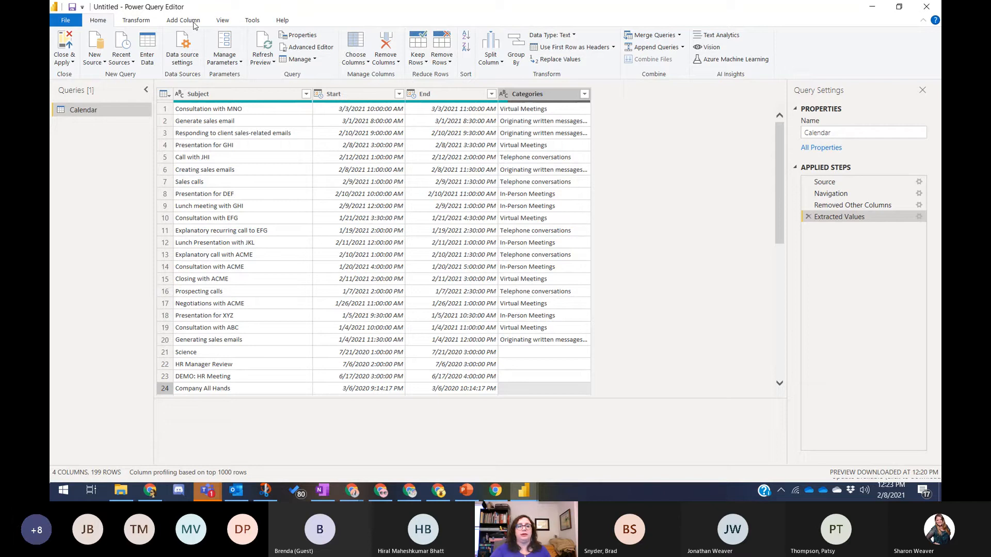
# - Start a new custom column named Duration from the Add Column ribbon
pyautogui.click(195, 25)
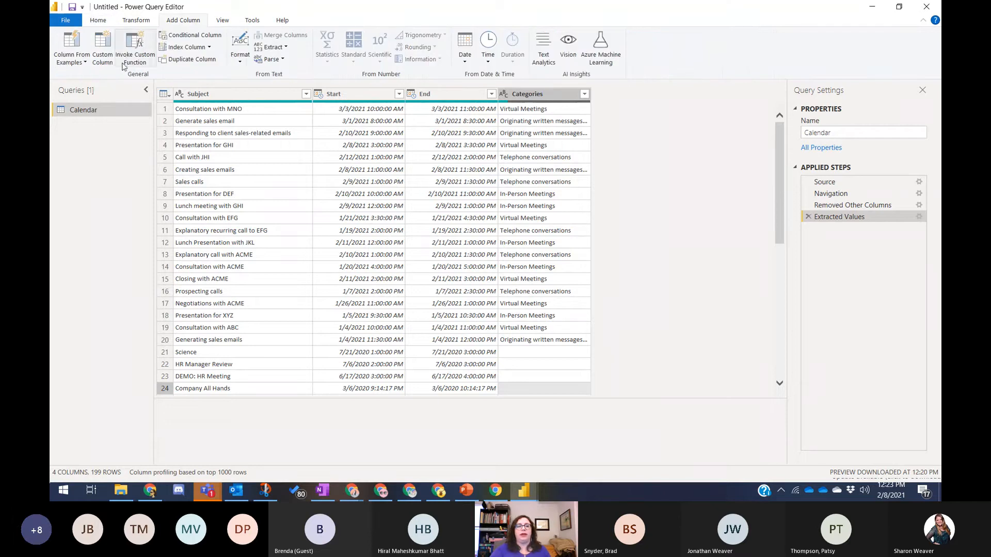
pyautogui.click(104, 54)
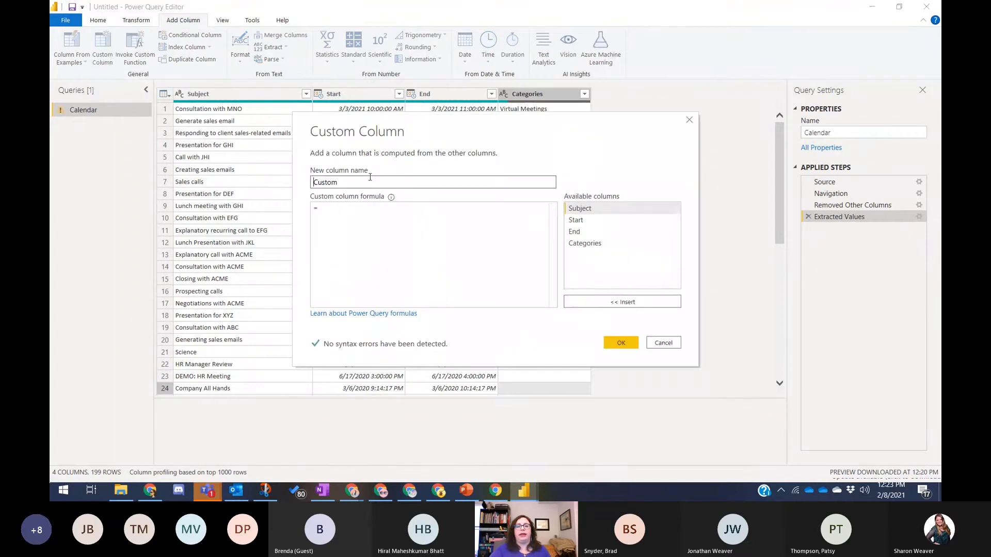
pyautogui.doubleClick(365, 181)
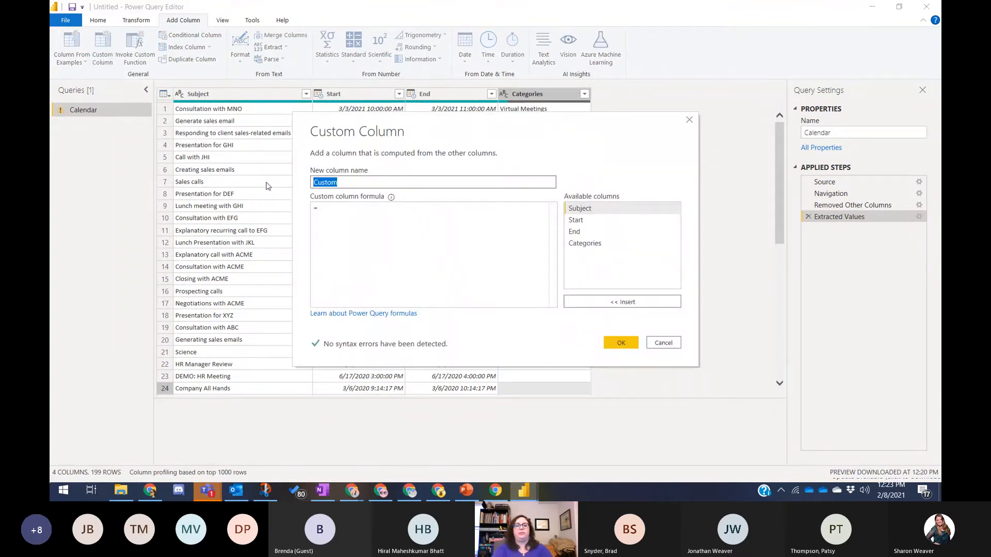
pyautogui.write('Duration')
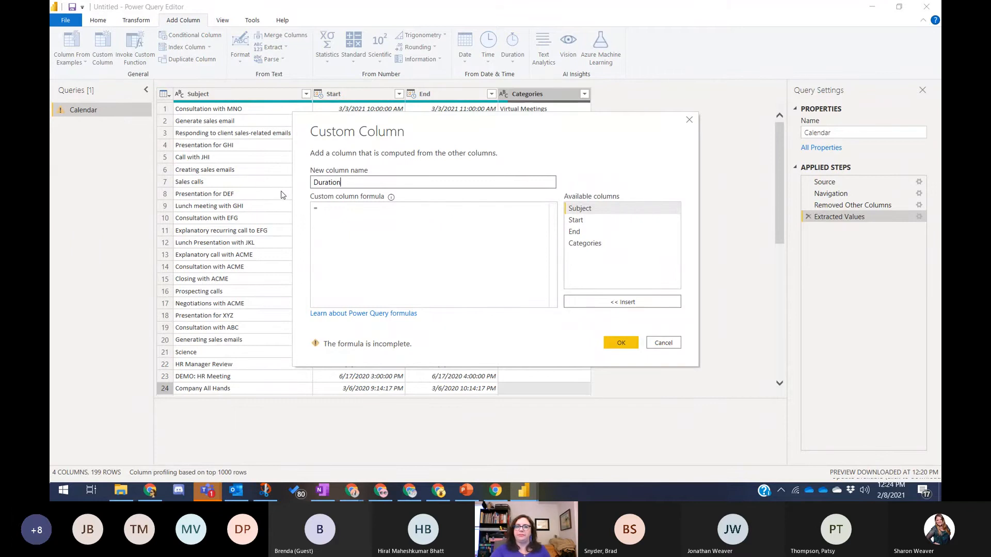
# - Build the formula = [End]-[Start] from the column list and create the Duration column
pyautogui.click(346, 209)
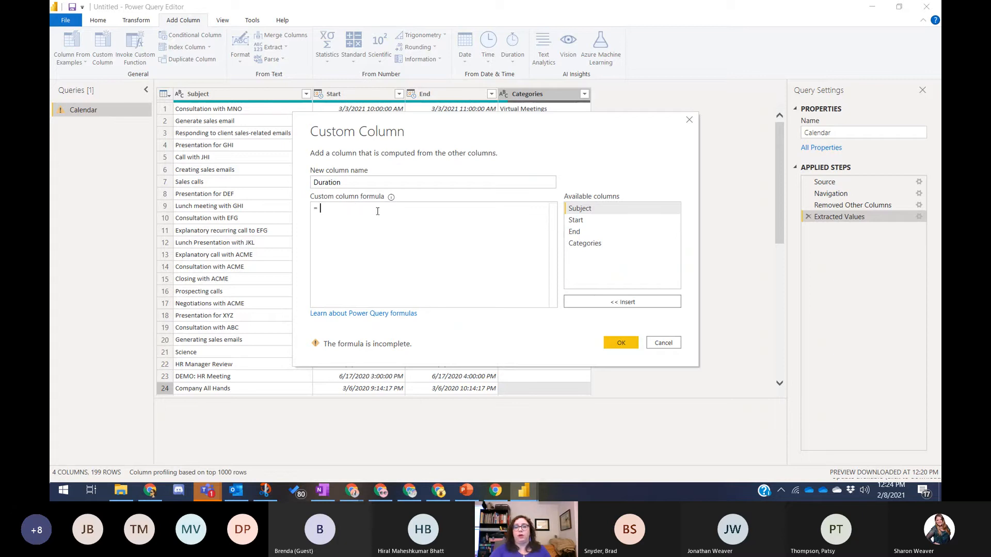
pyautogui.click(627, 236)
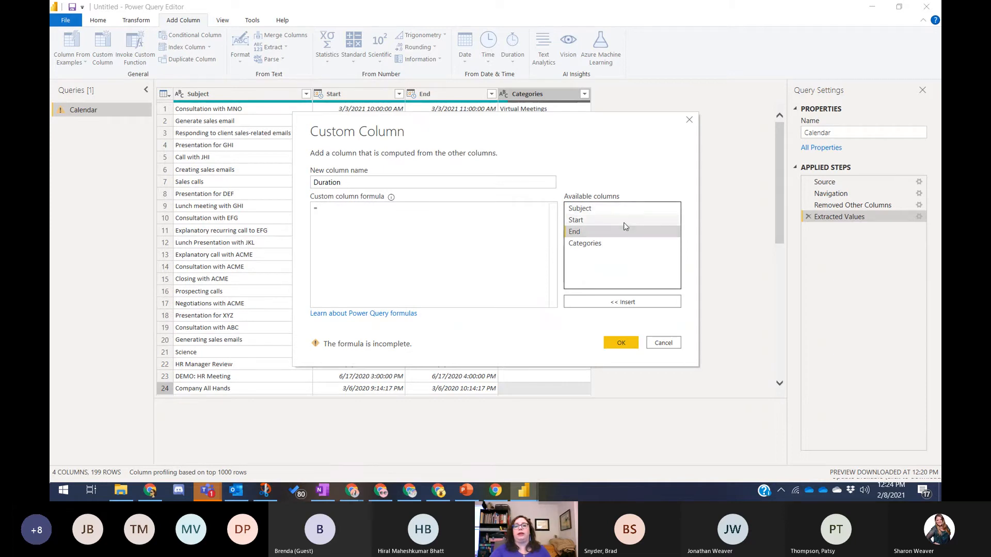
pyautogui.press('Up')
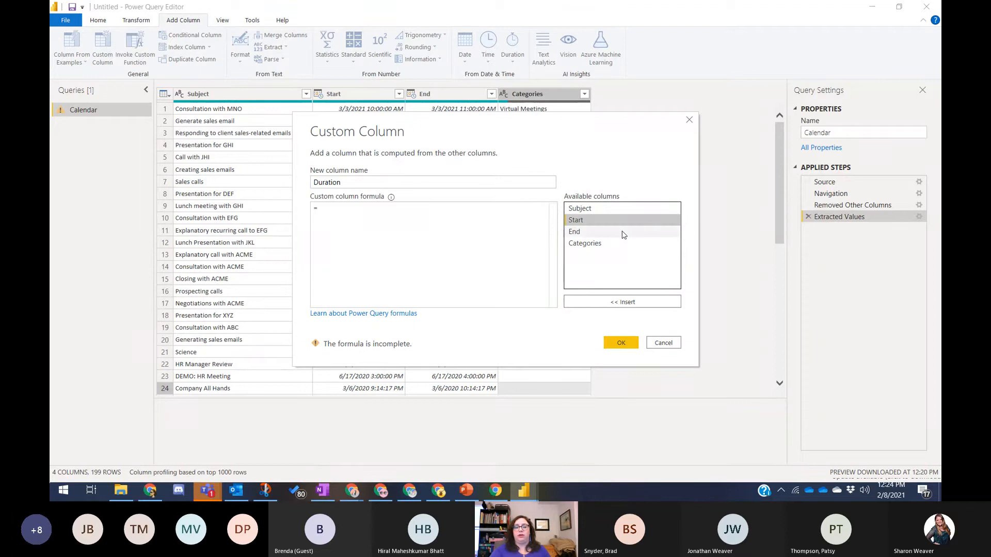
pyautogui.click(624, 235)
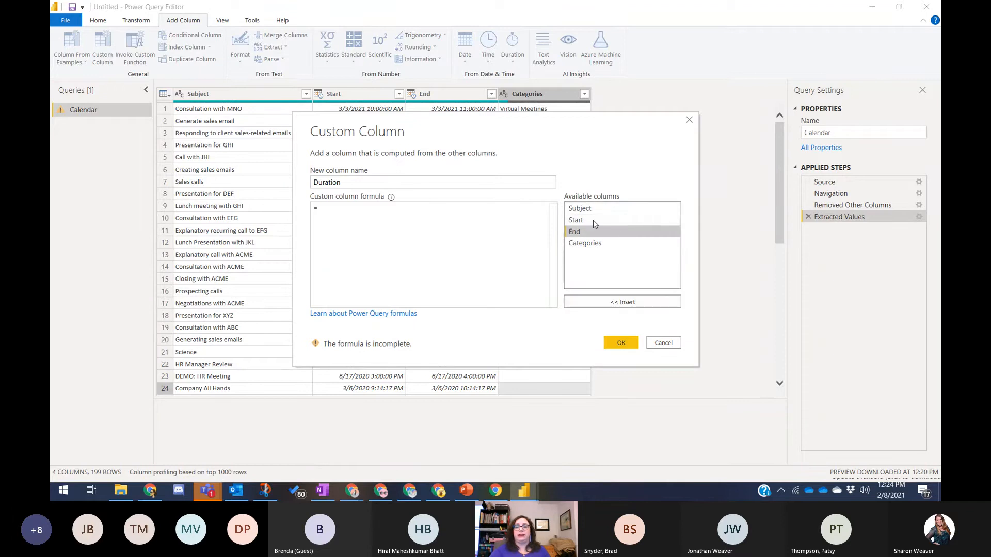
pyautogui.click(619, 304)
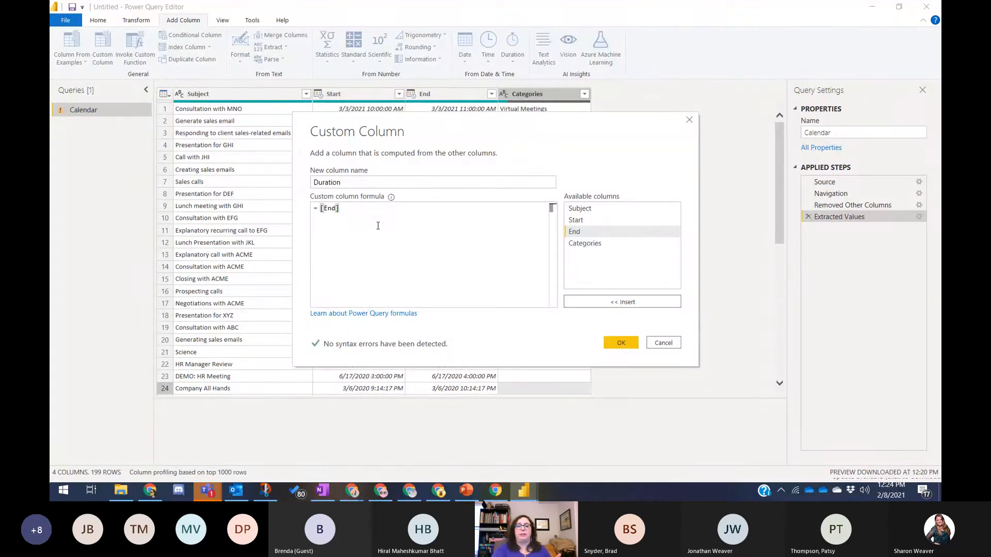
pyautogui.write('-')
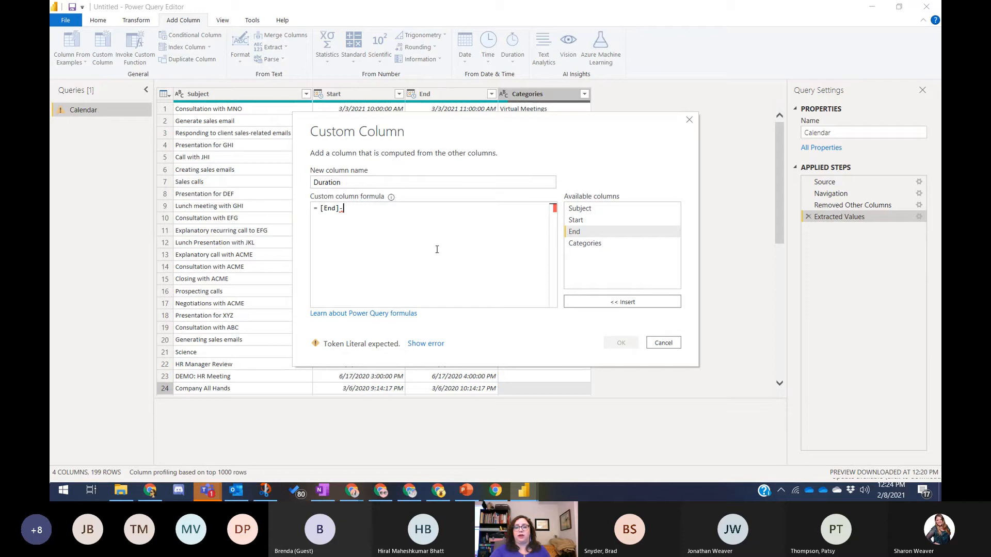
pyautogui.click(593, 222)
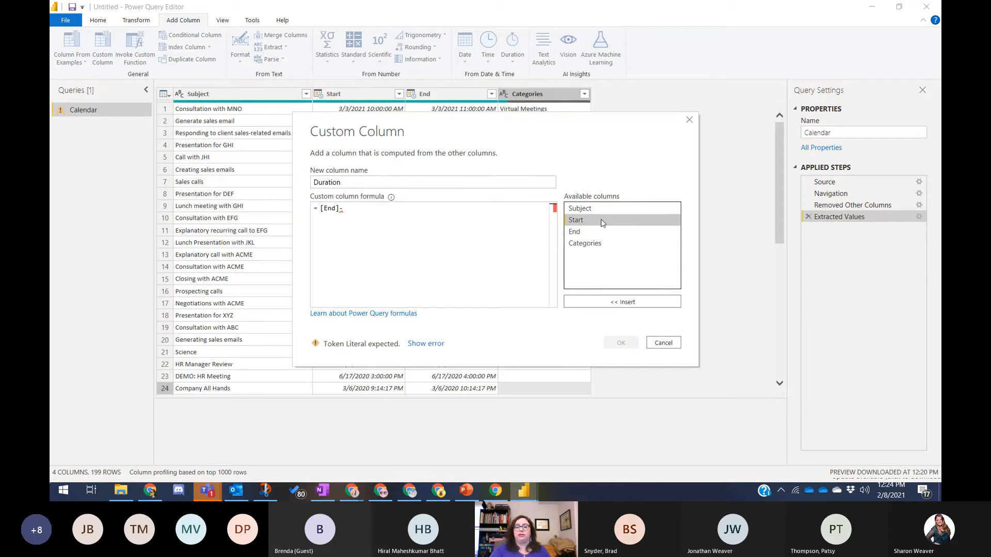
pyautogui.doubleClick(601, 221)
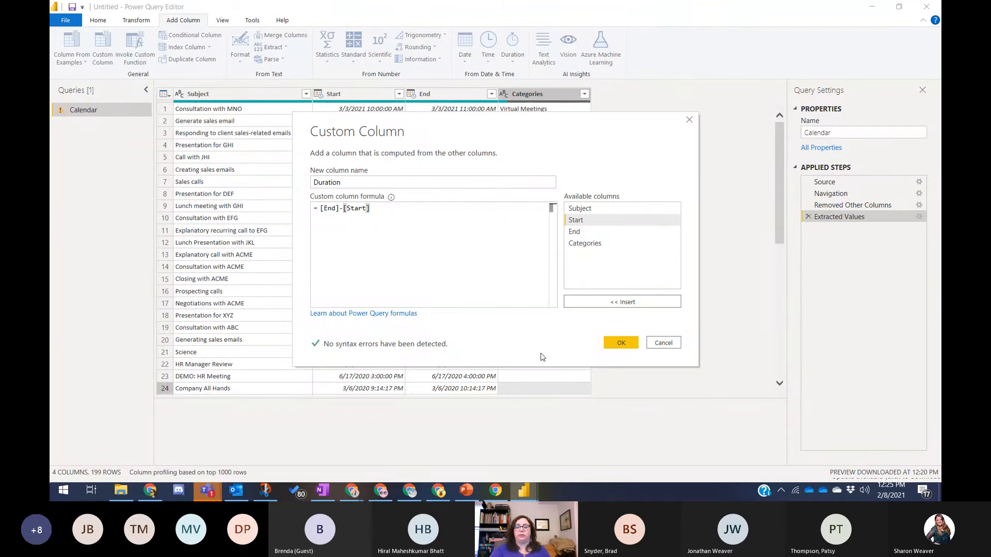
pyautogui.click(621, 343)
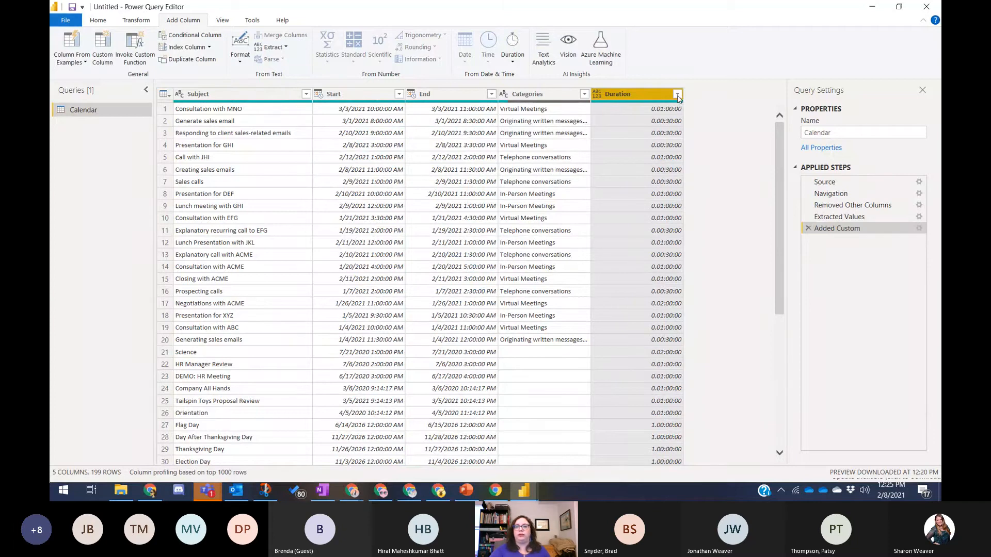
# - Transform the Duration column into Total Minutes from its right-click menu
pyautogui.rightClick(643, 92)
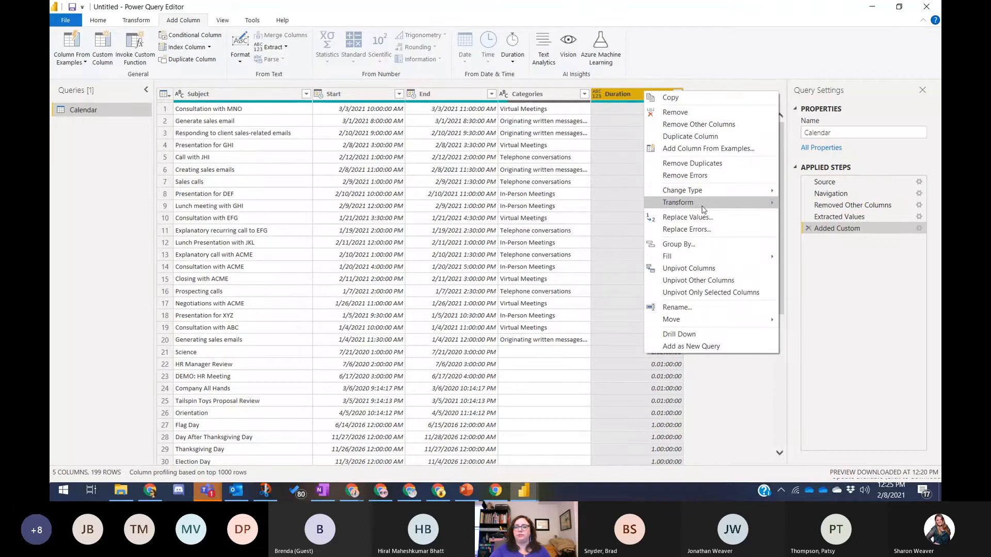
pyautogui.moveTo(702, 207)
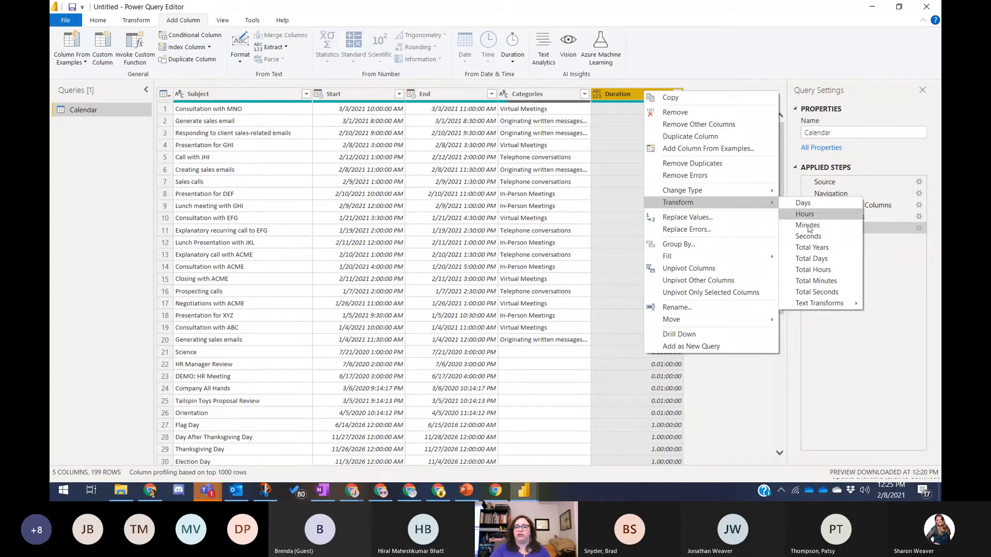
pyautogui.click(847, 286)
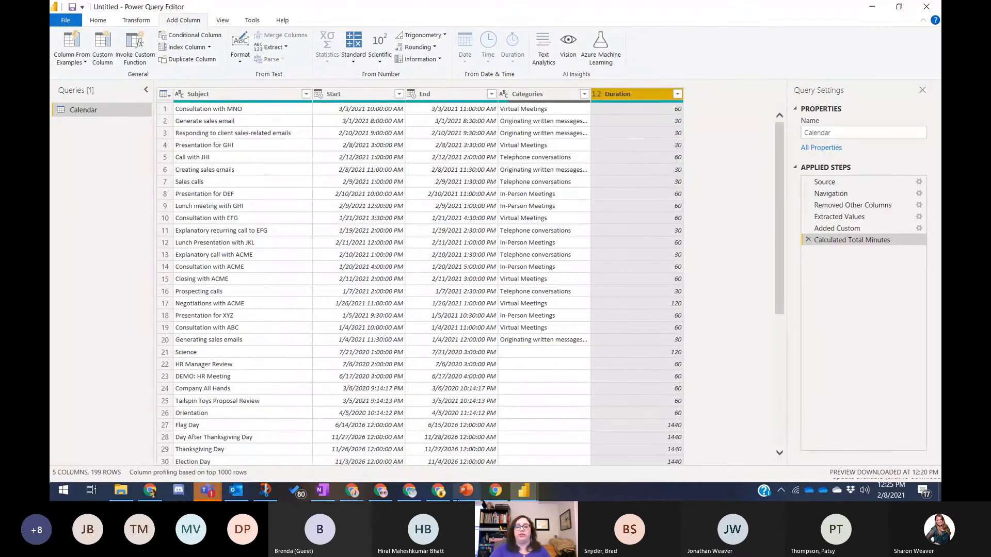
# - Try setting up a date range filter on the Start column, then cancel it
pyautogui.scroll(-7, 412, 276)
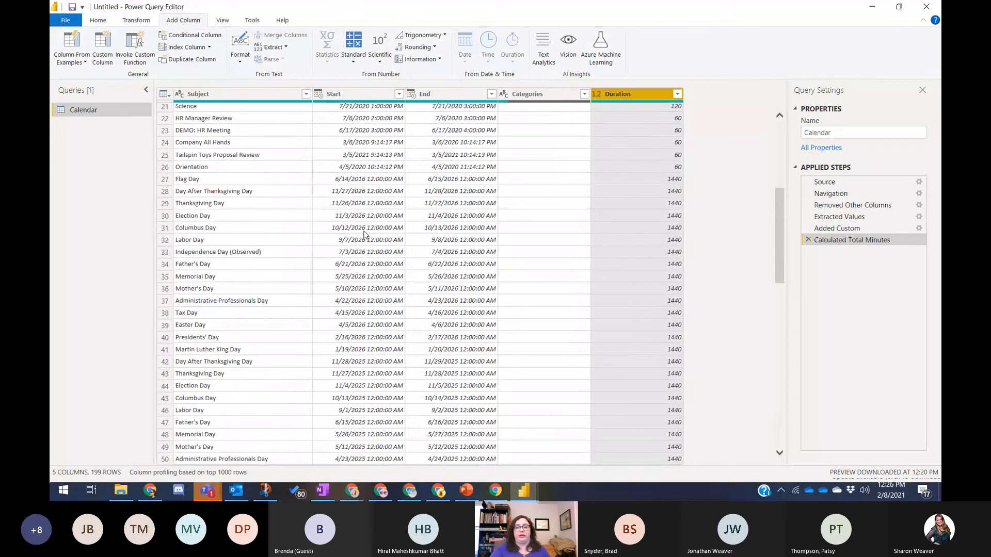
pyautogui.scroll(7, 423, 306)
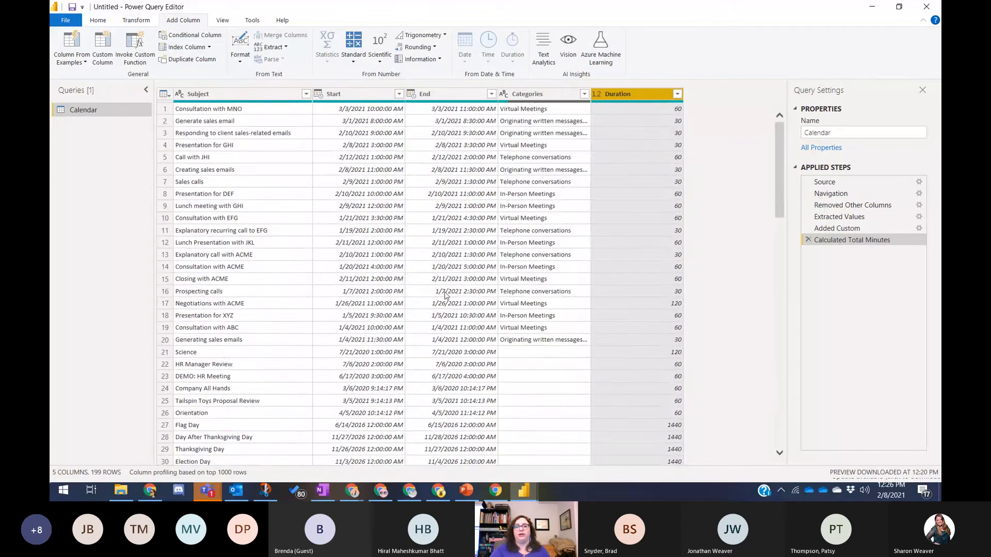
pyautogui.click(400, 95)
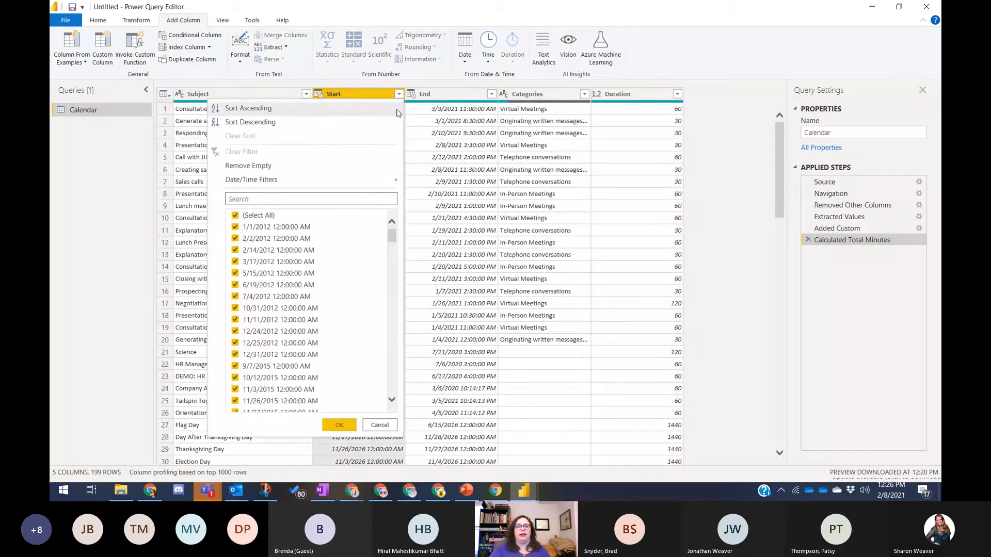
pyautogui.moveTo(380, 184)
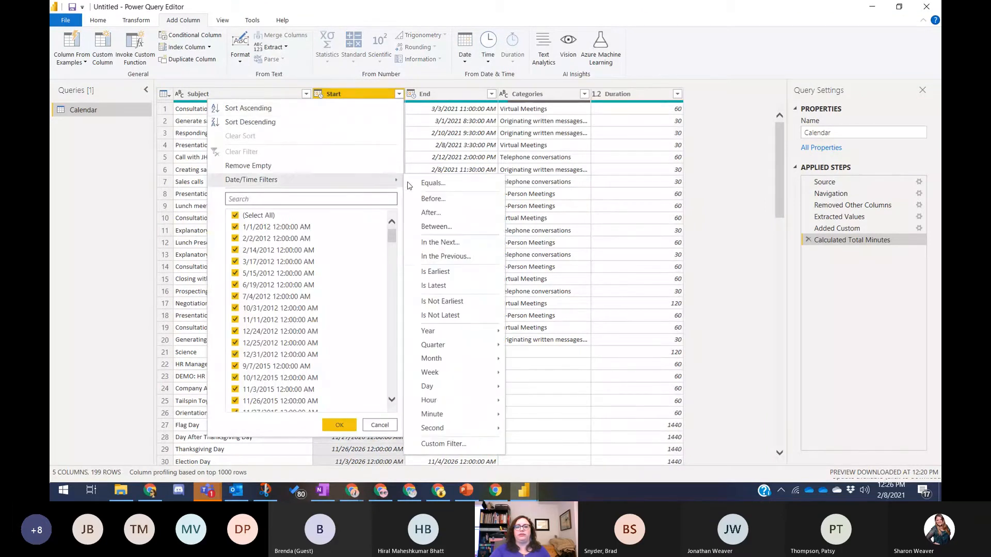
pyautogui.click(461, 232)
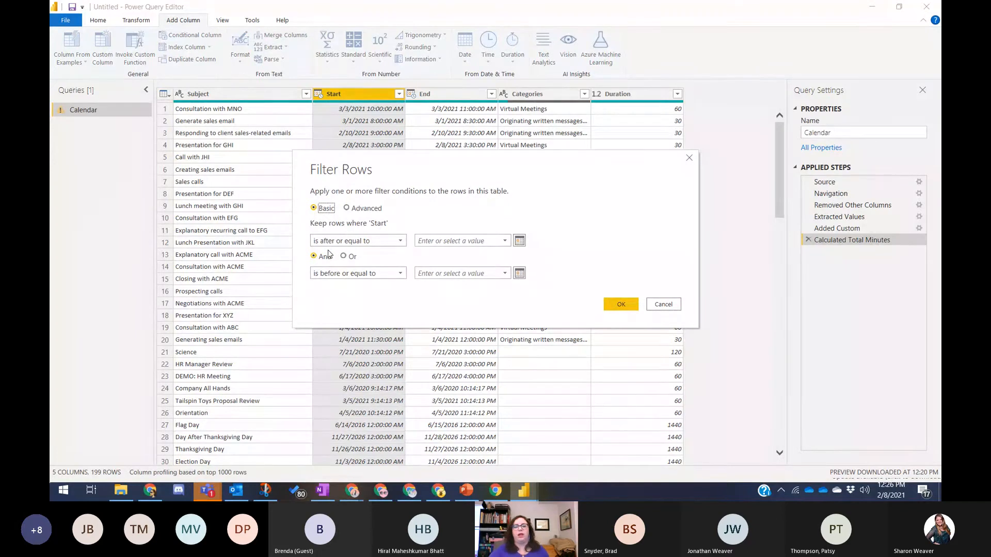
pyautogui.click(663, 304)
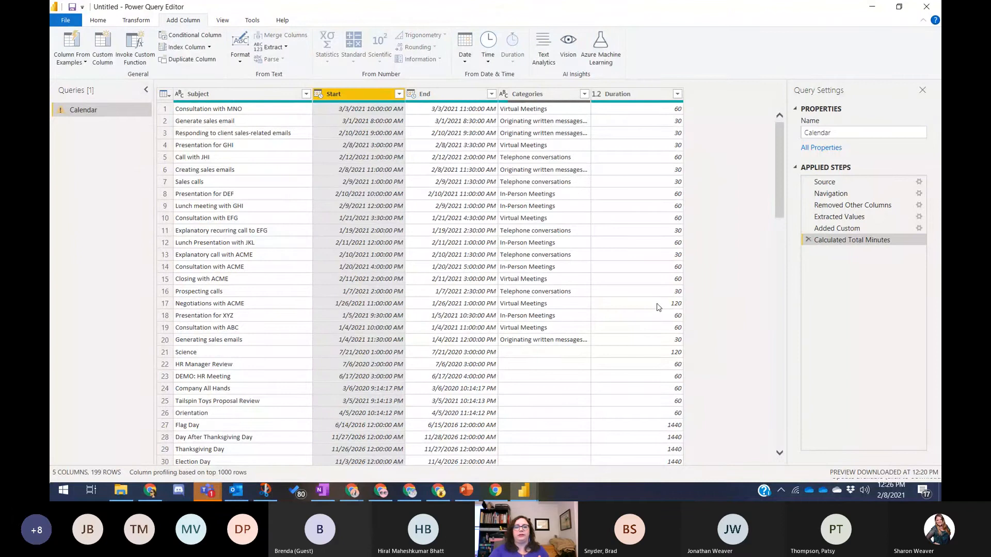
# - Toggle all Start dates, filter Start to February, then clear that filter
pyautogui.click(399, 94)
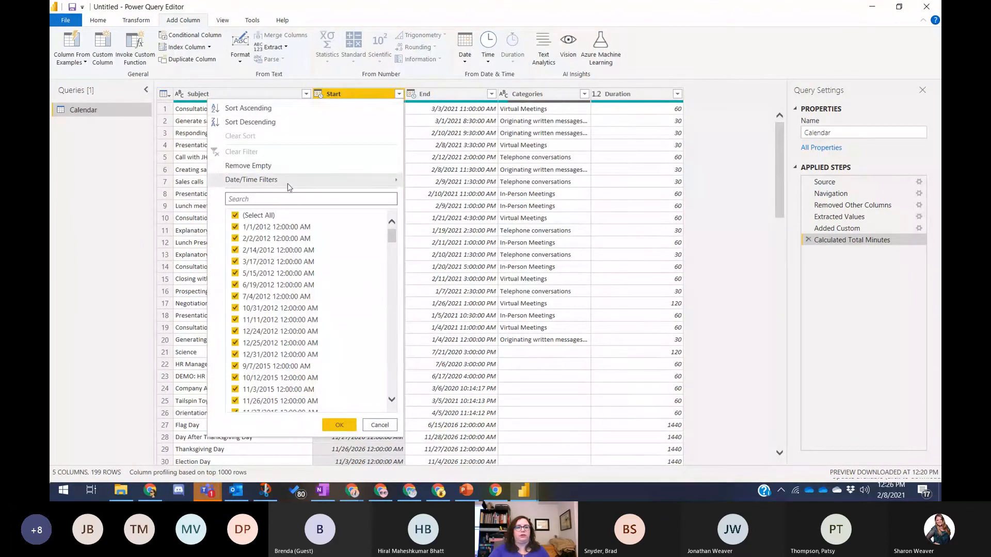
pyautogui.click(235, 216)
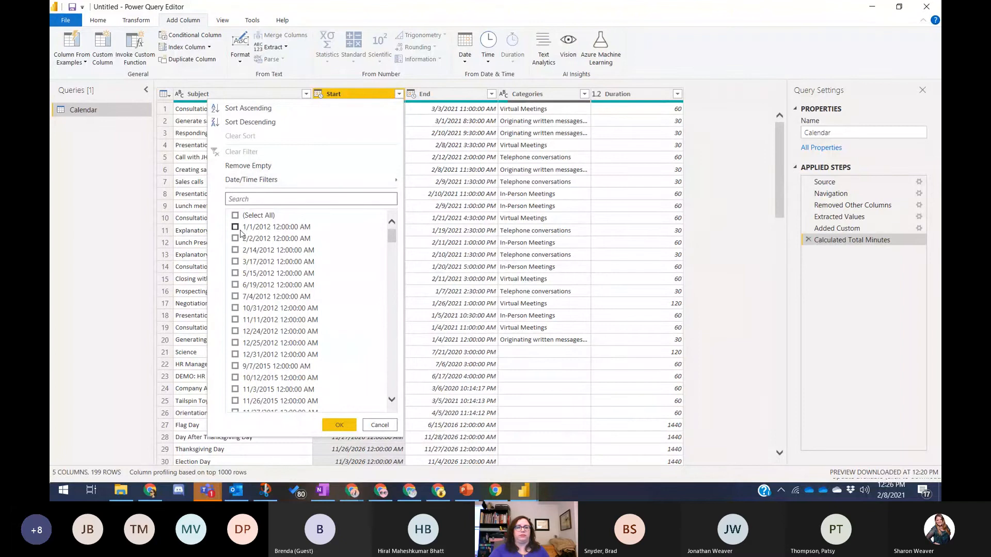
pyautogui.click(236, 227)
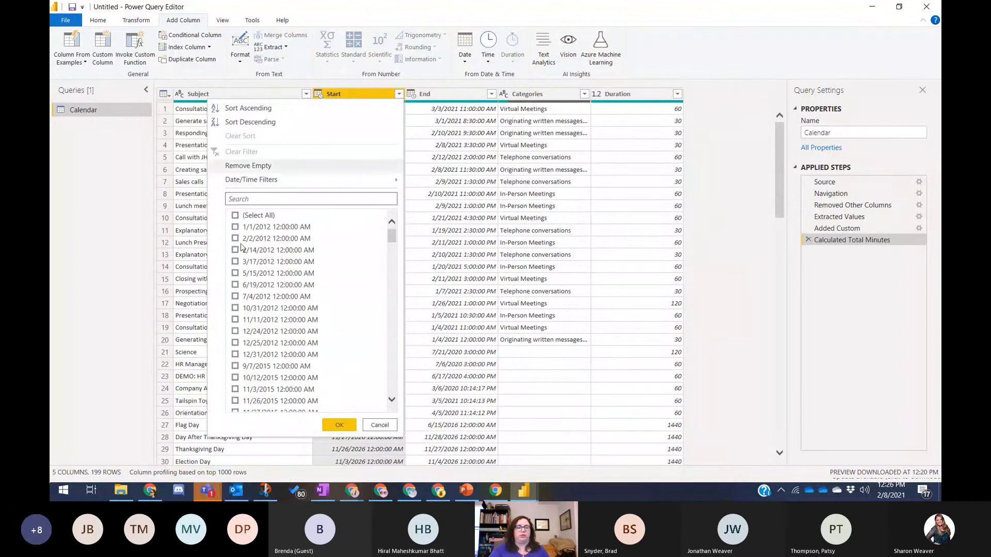
pyautogui.click(244, 217)
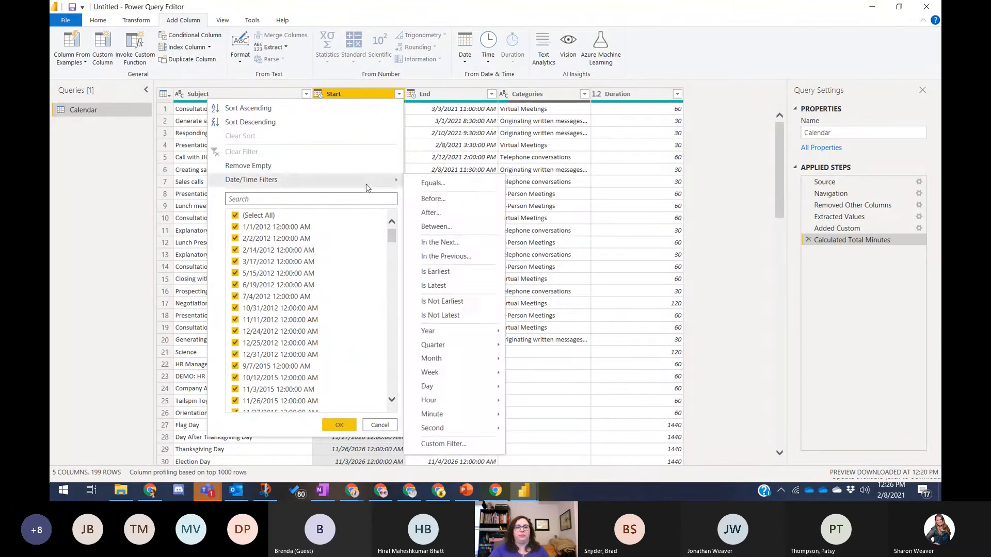
pyautogui.moveTo(390, 181)
pyautogui.moveTo(462, 359)
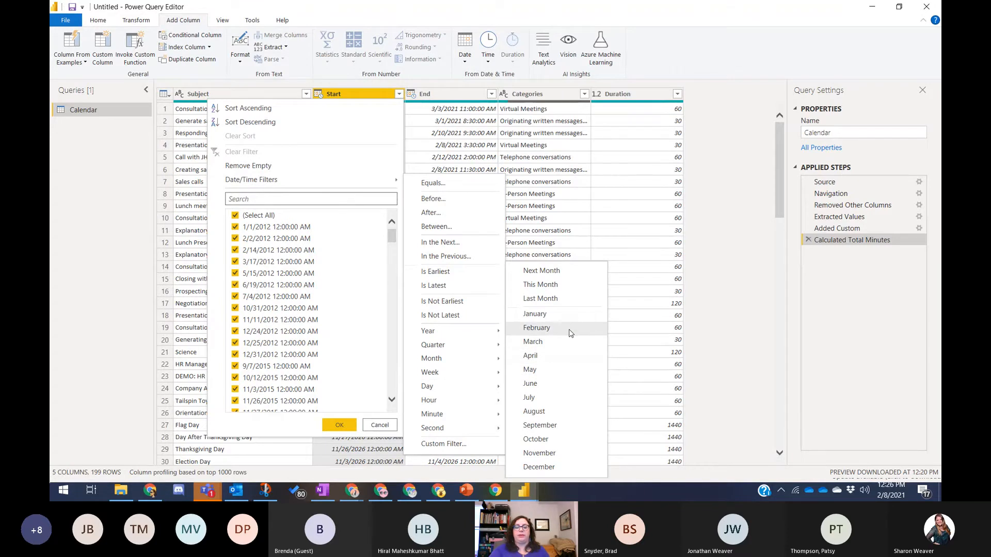
pyautogui.click(537, 328)
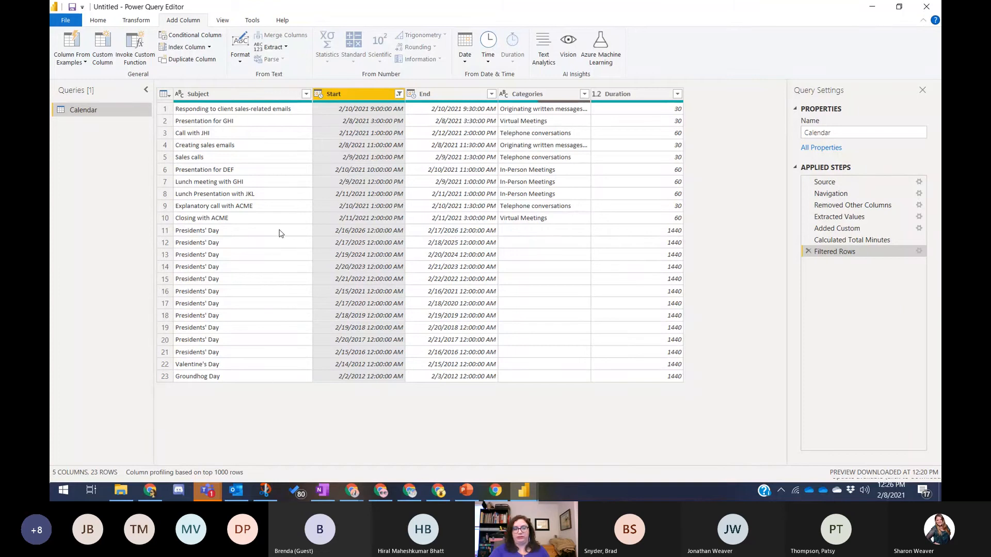
pyautogui.click(399, 93)
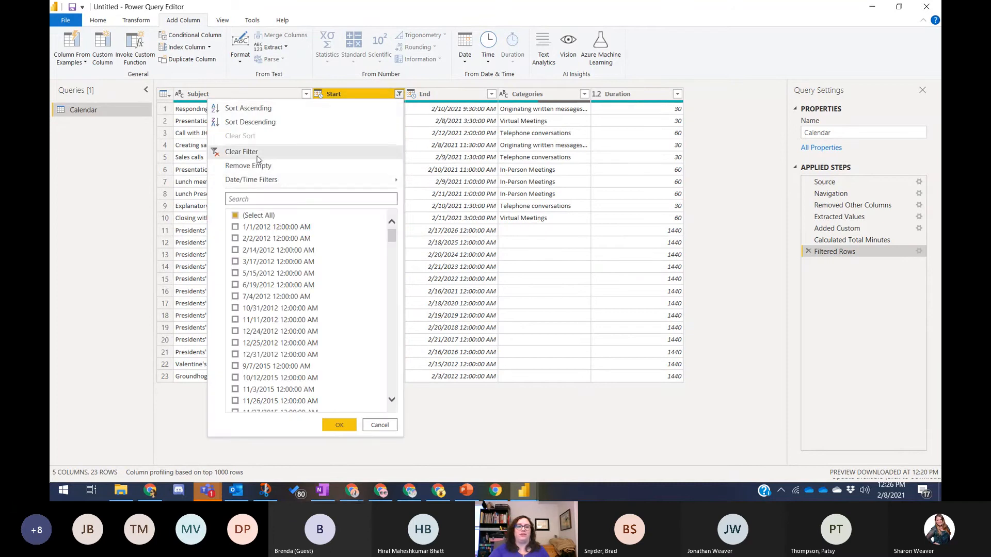
pyautogui.click(257, 155)
# - Filter the Start column to This Month, leaving 11 rows
pyautogui.click(399, 94)
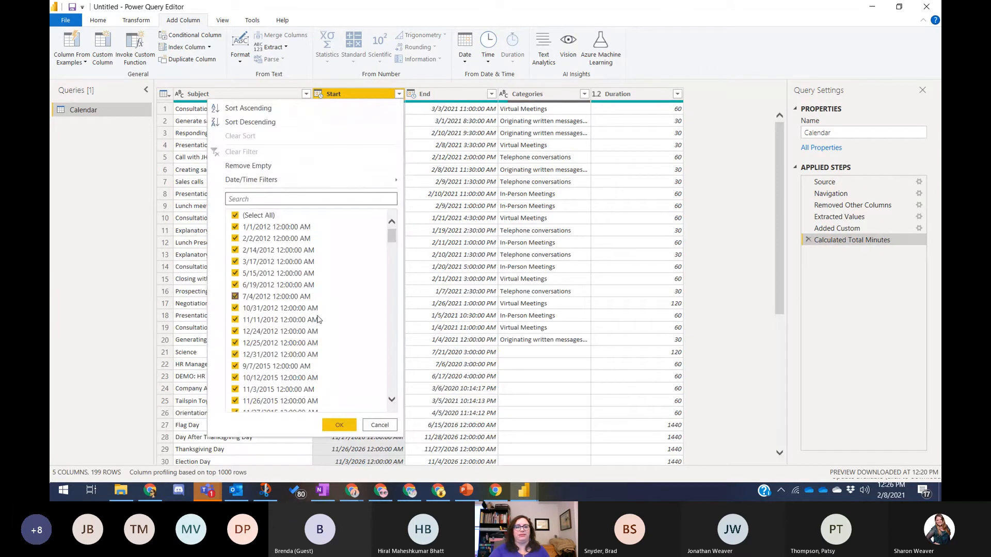
pyautogui.moveTo(320, 186)
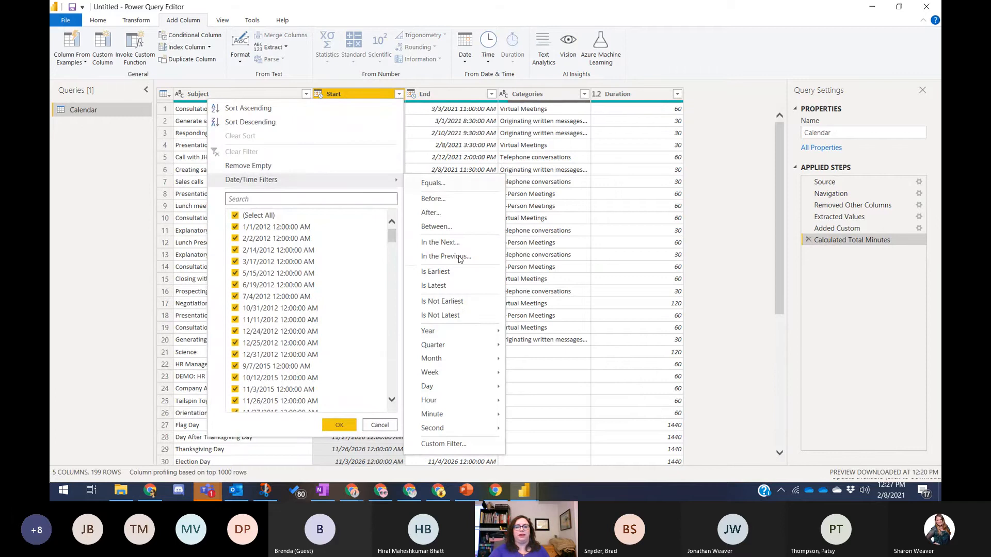
pyautogui.moveTo(469, 360)
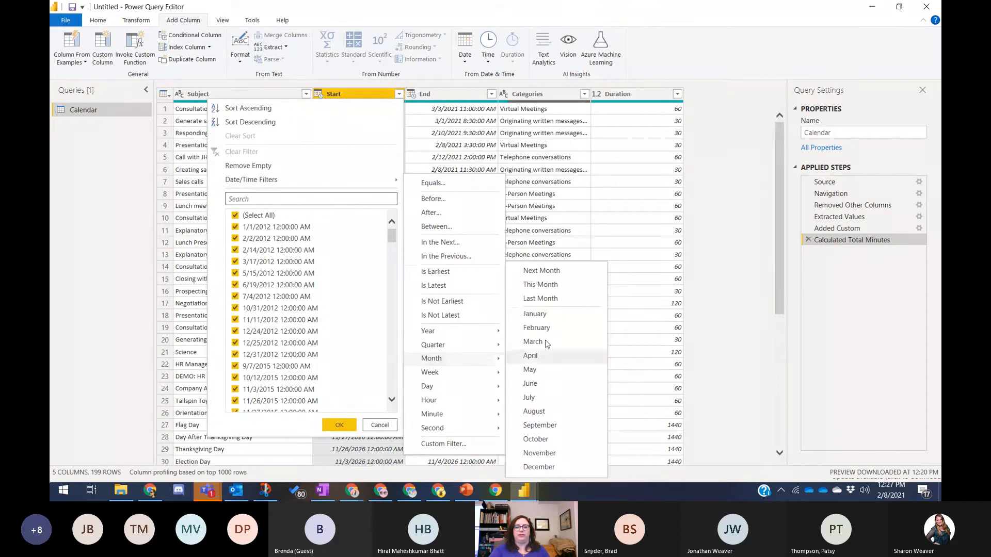
pyautogui.click(540, 285)
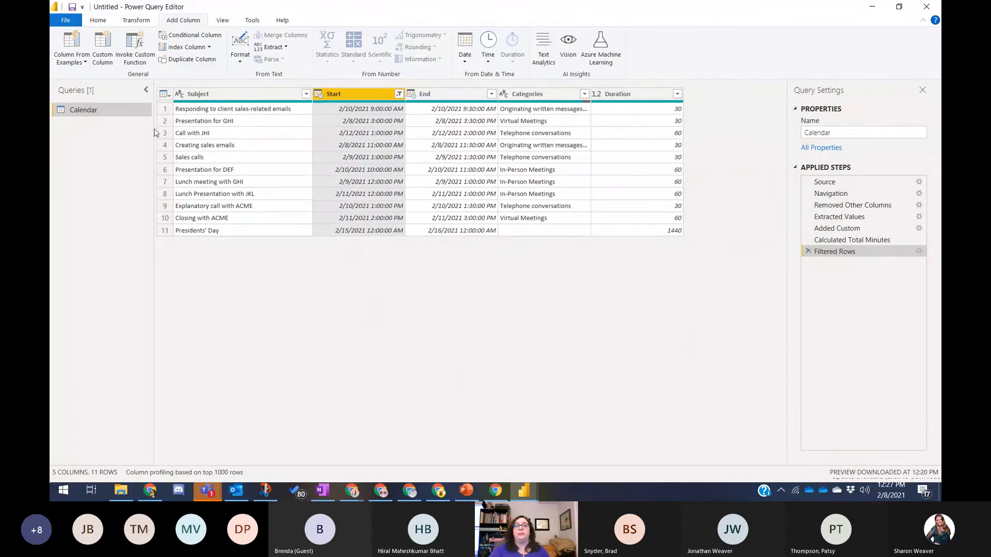
# - Apply the query changes, then build a table visual of Categories and Duration
pyautogui.click(98, 21)
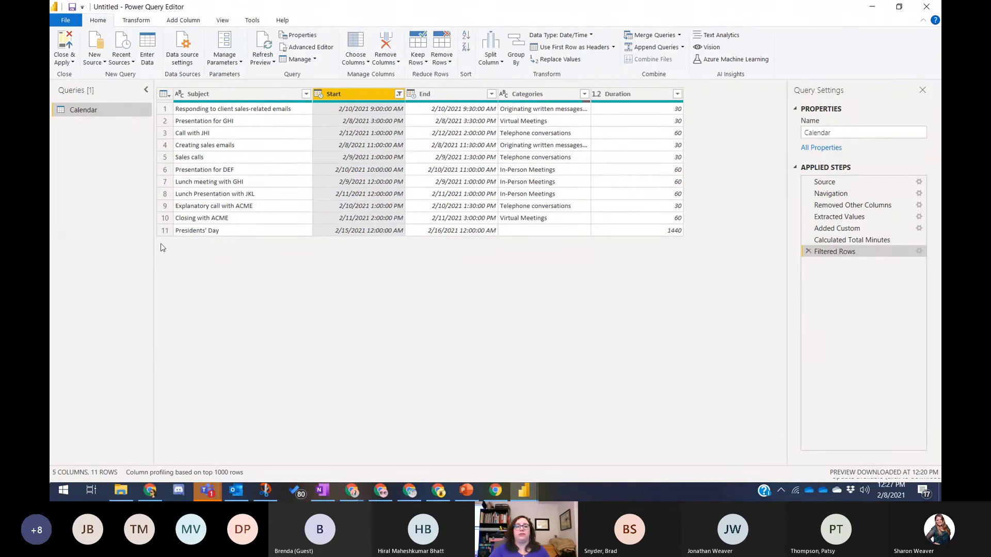
pyautogui.click(68, 48)
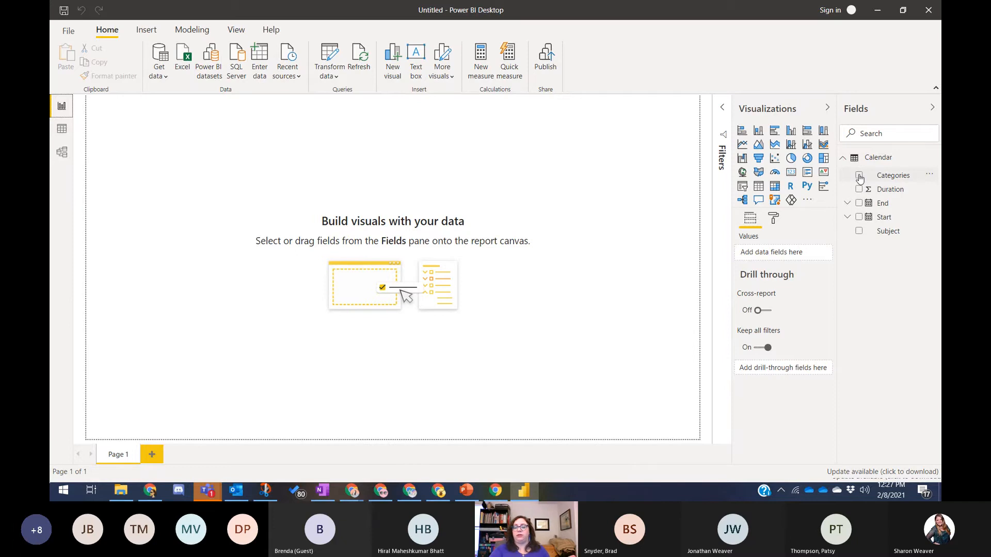
pyautogui.click(858, 178)
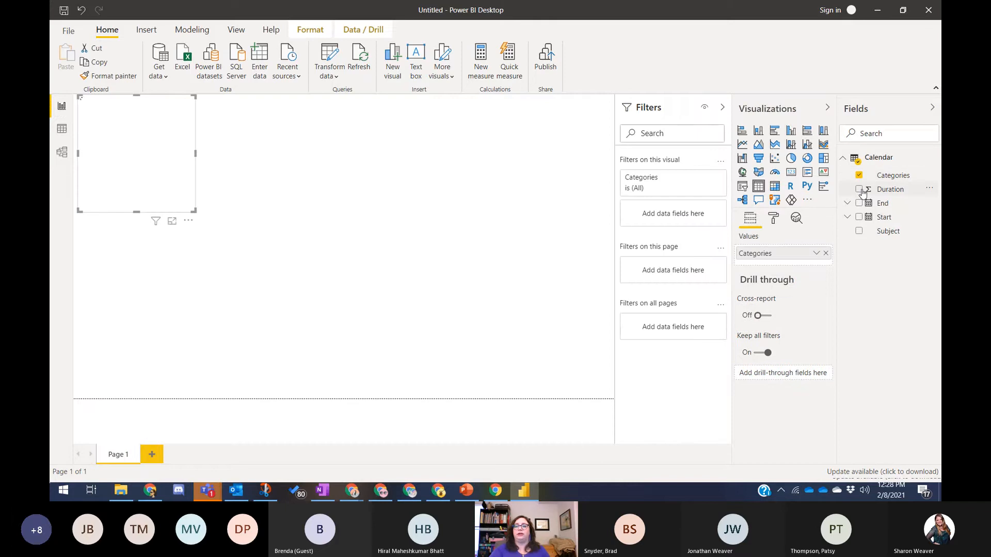
pyautogui.click(859, 190)
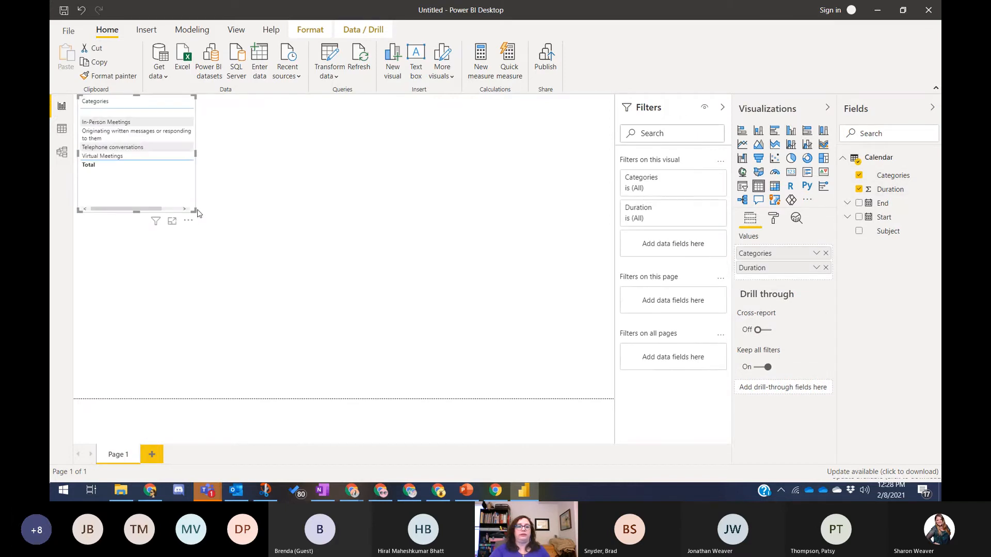
# - Widen the table and exclude the blank category so Duration totals 450
pyautogui.moveTo(194, 211); pyautogui.dragTo(255, 186)
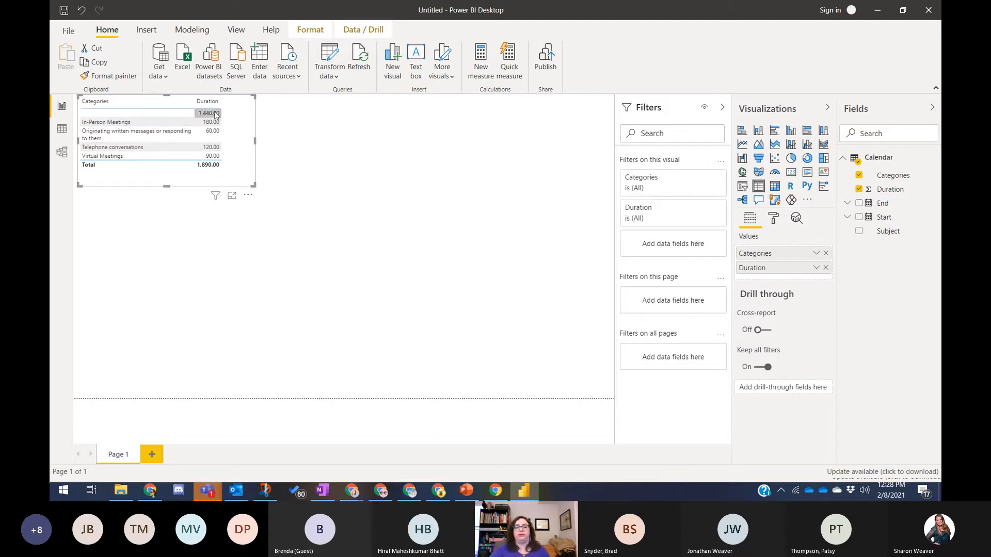
pyautogui.rightClick(178, 115)
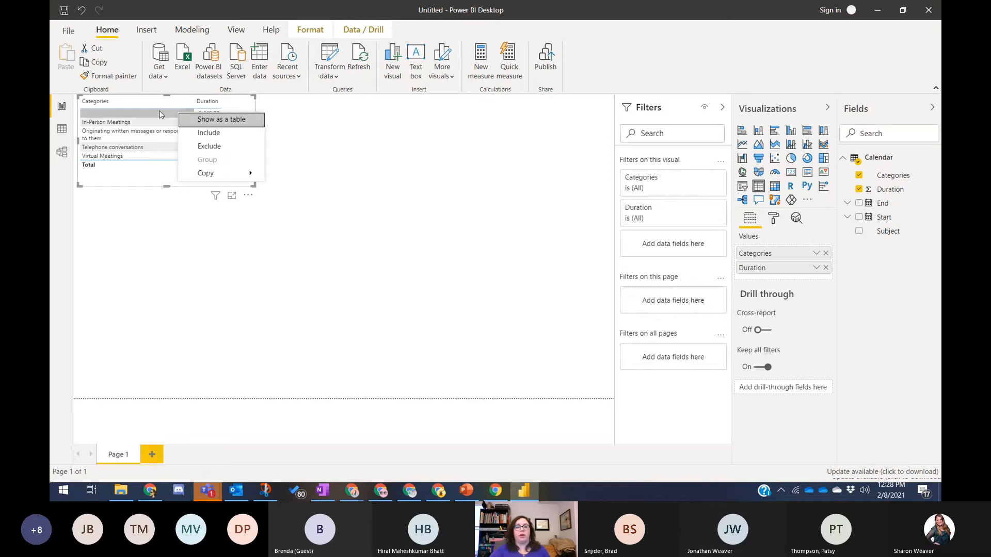
pyautogui.click(222, 147)
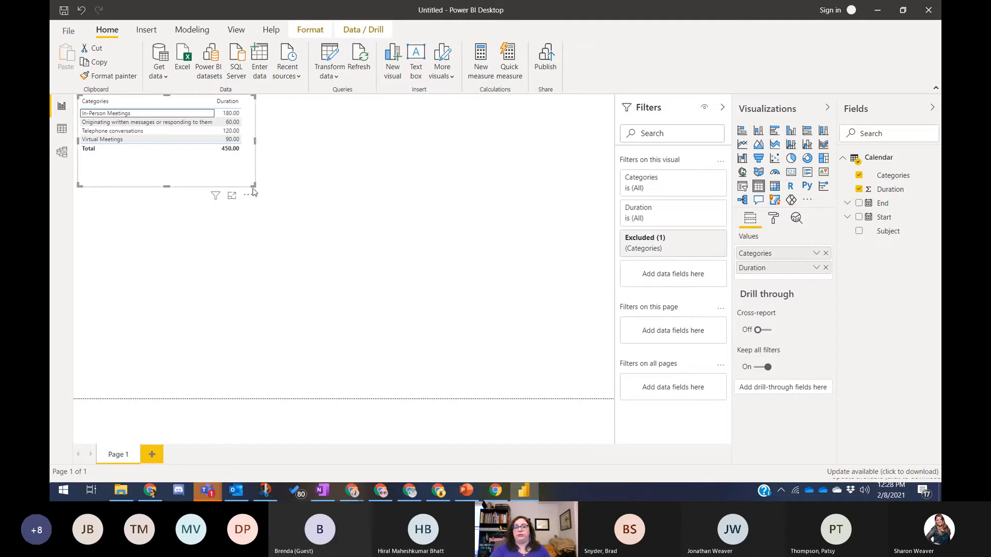
pyautogui.moveTo(255, 186)
pyautogui.mouseDown()
pyautogui.moveTo(265, 186)
pyautogui.moveTo(262, 169)
pyautogui.mouseUp()
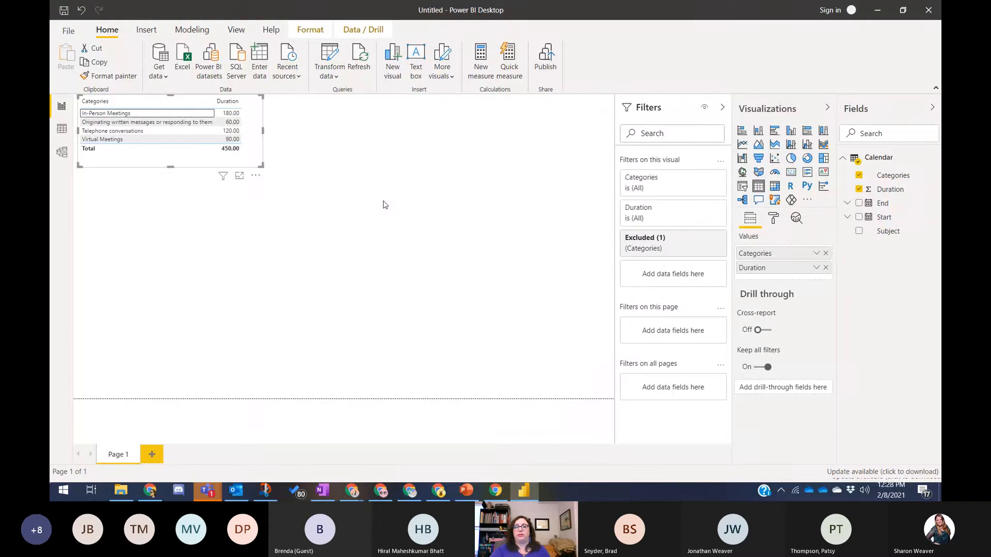
pyautogui.click(363, 245)
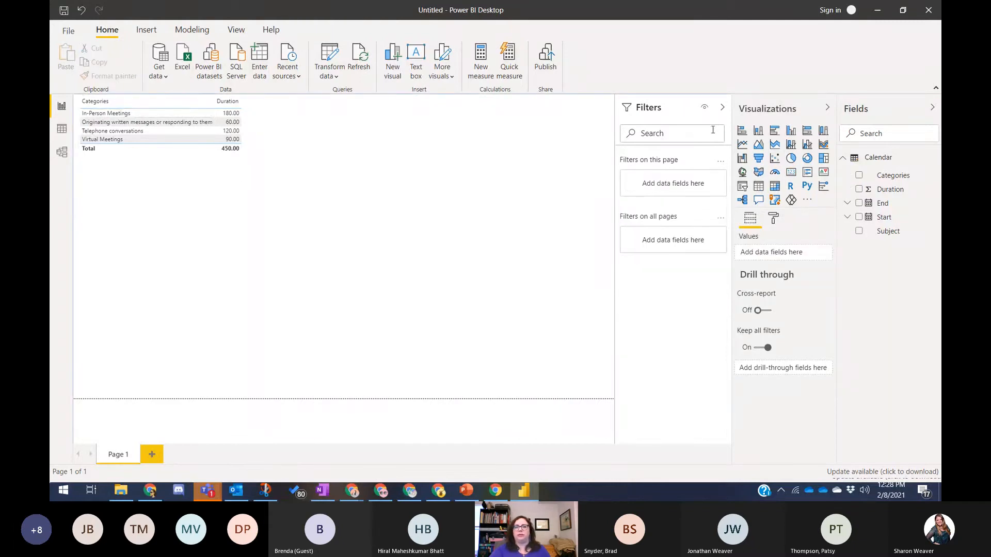
# - Insert and enlarge a stacked column chart plotting Duration by Categories
pyautogui.click(758, 130)
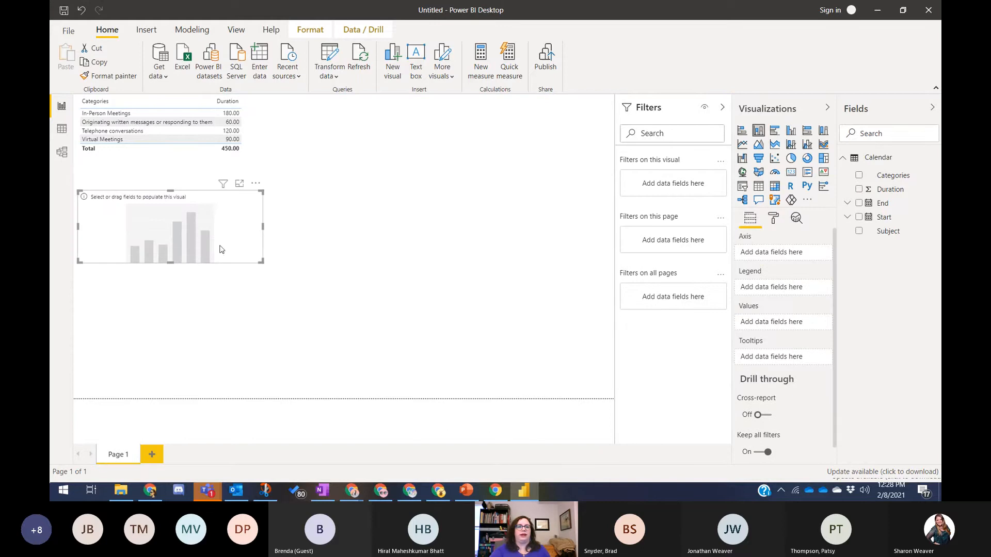
pyautogui.moveTo(261, 262); pyautogui.dragTo(278, 356)
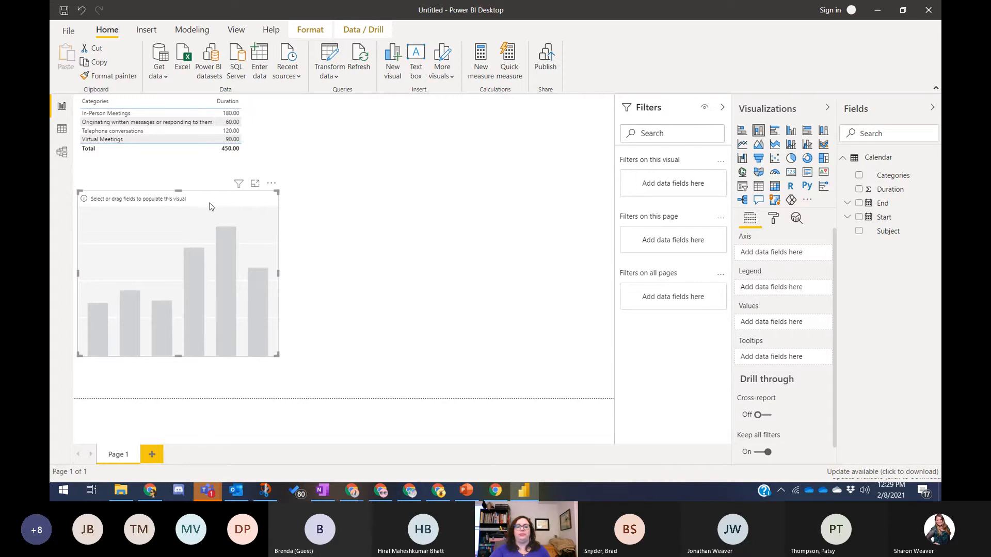
pyautogui.click(321, 297)
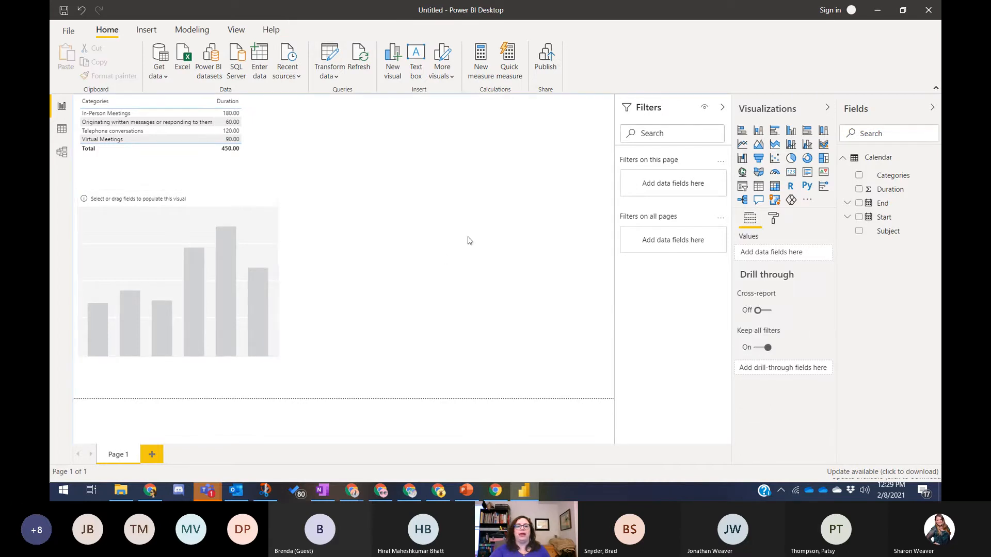
pyautogui.click(111, 255)
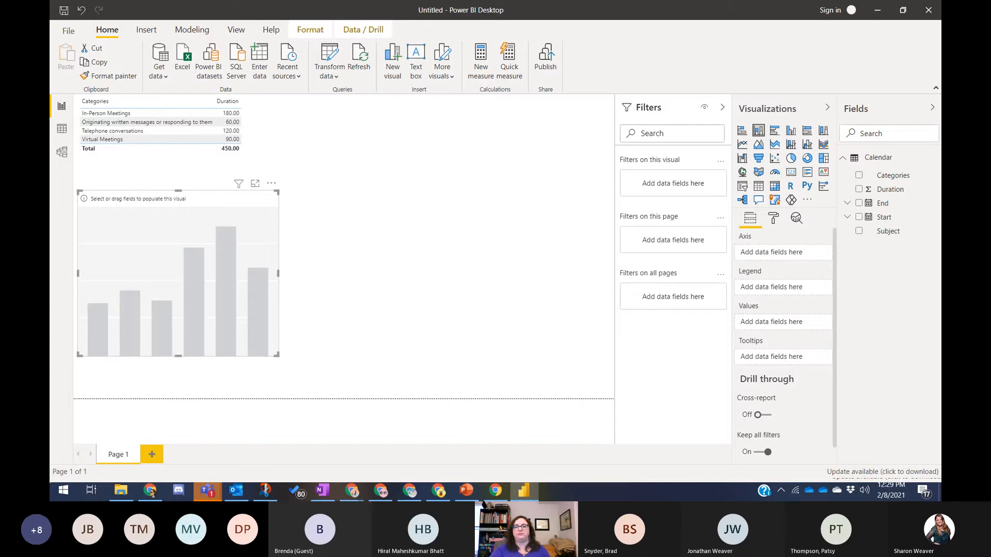
pyautogui.click(860, 177)
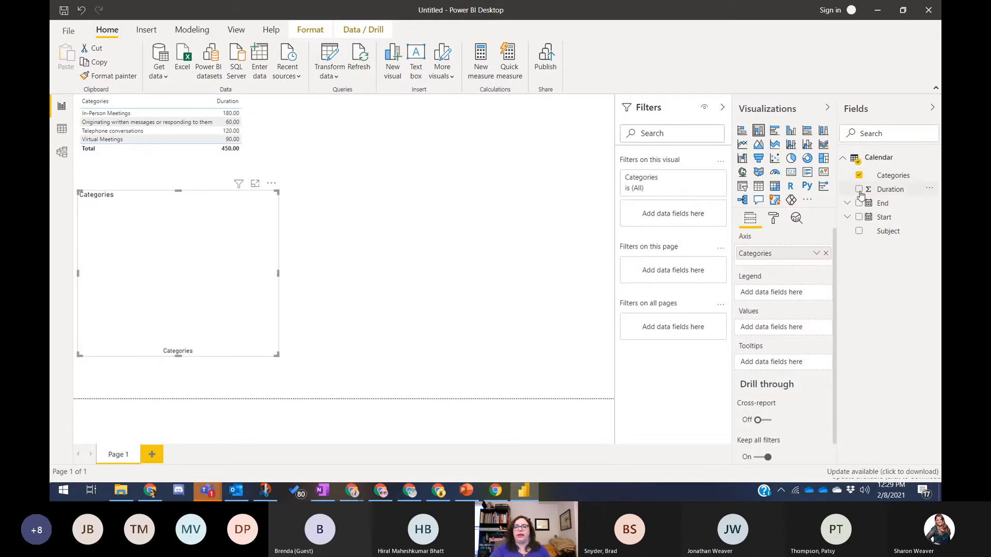
pyautogui.click(860, 189)
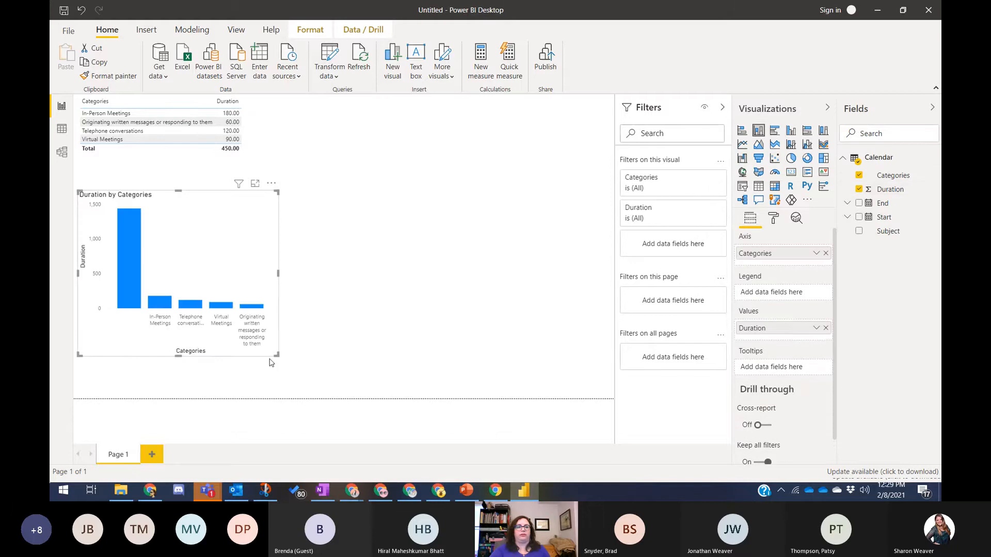
# - Exclude the tall 1,440-minute blank-category bar from the column chart
pyautogui.rightClick(127, 251)
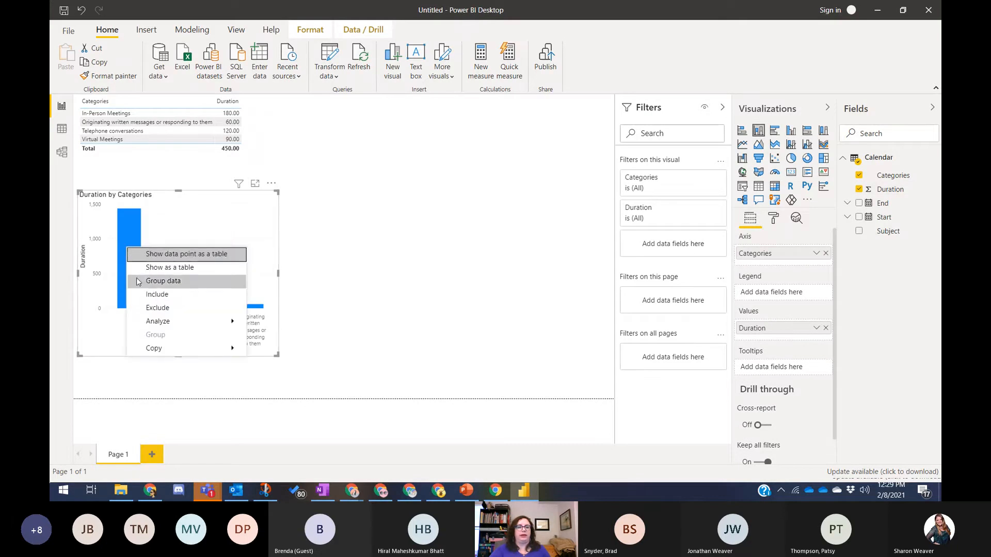
pyautogui.click(157, 308)
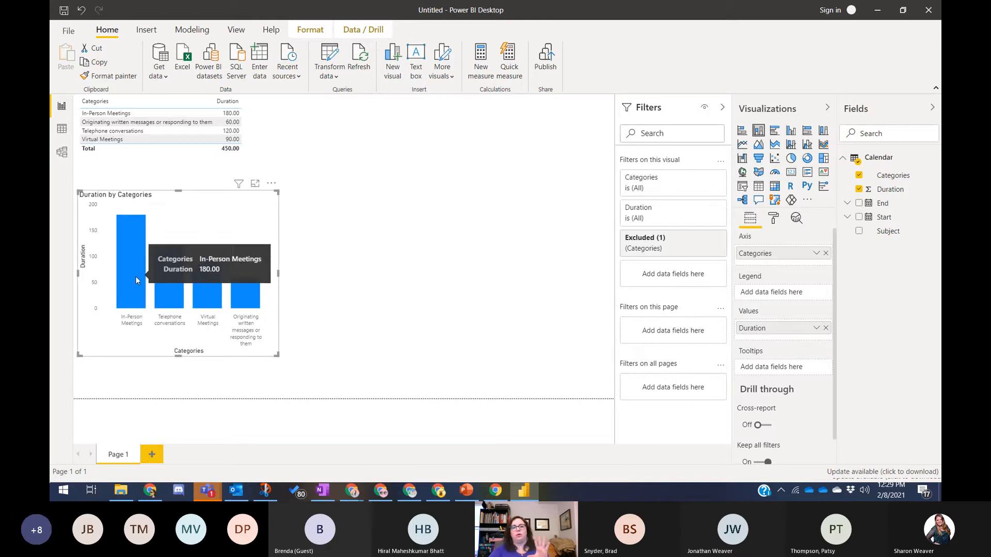
pyautogui.moveTo(247, 343)
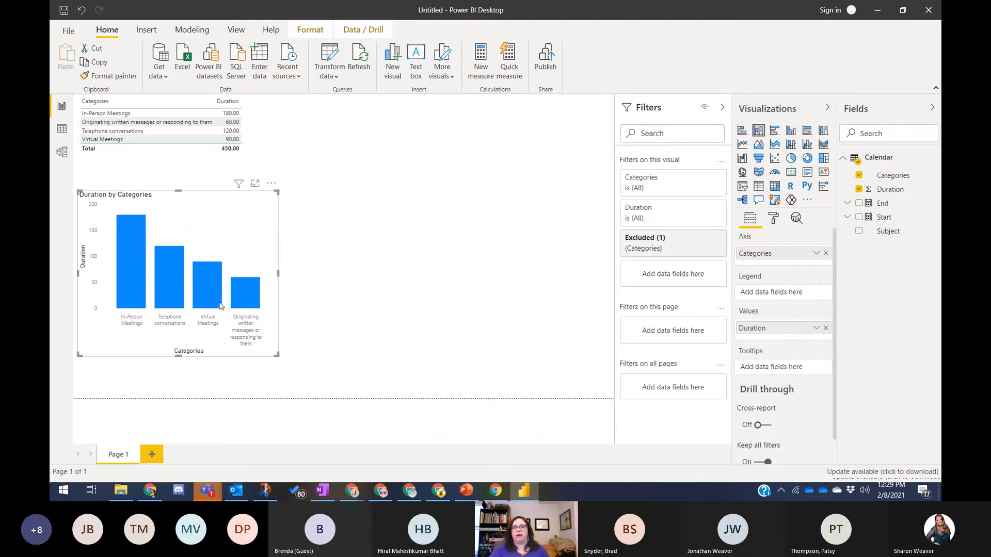
# - Colour the bars: In-Person Meetings orange, Telephone conversations pink, Virtual Meetings blue, written messages red
pyautogui.click(774, 218)
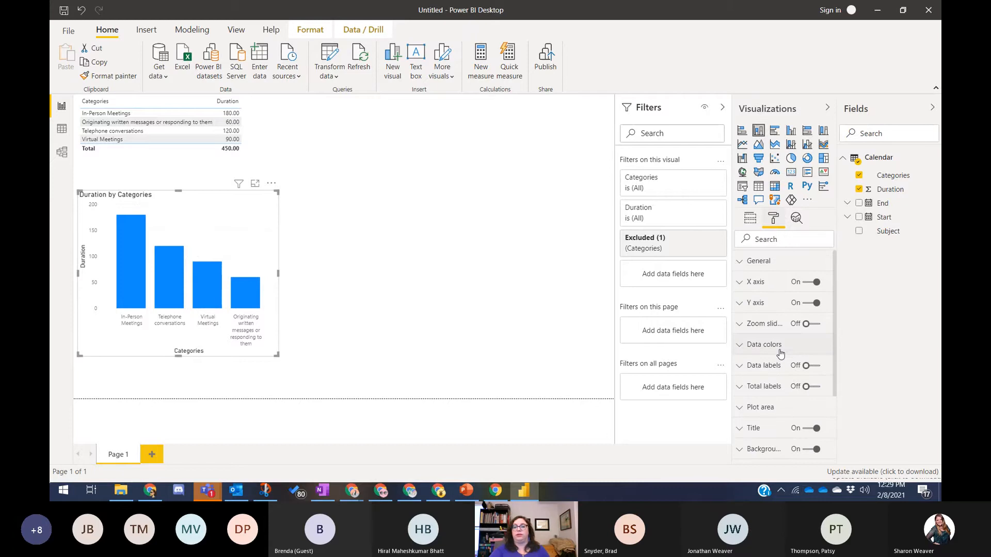
pyautogui.click(780, 353)
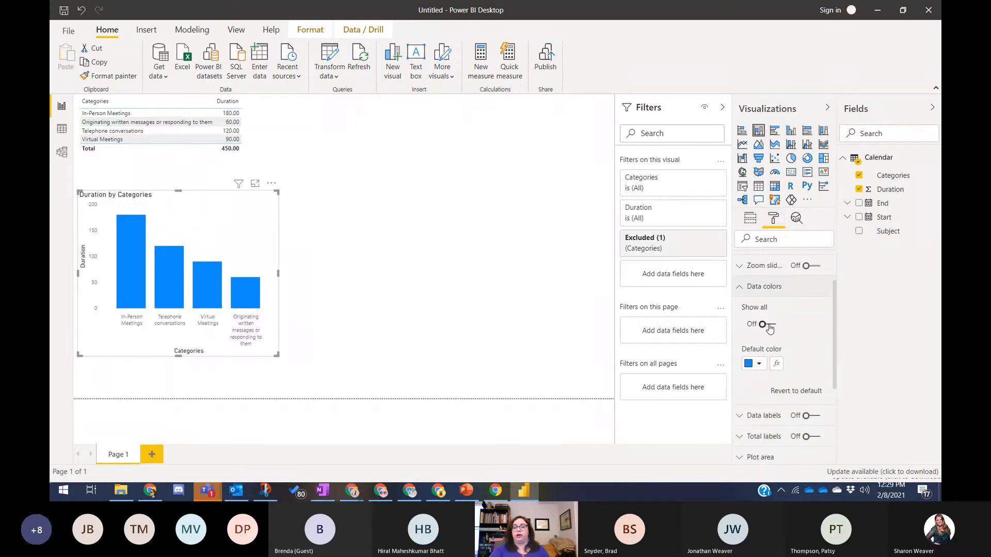
pyautogui.click(768, 325)
pyautogui.scroll(-1, 799, 328)
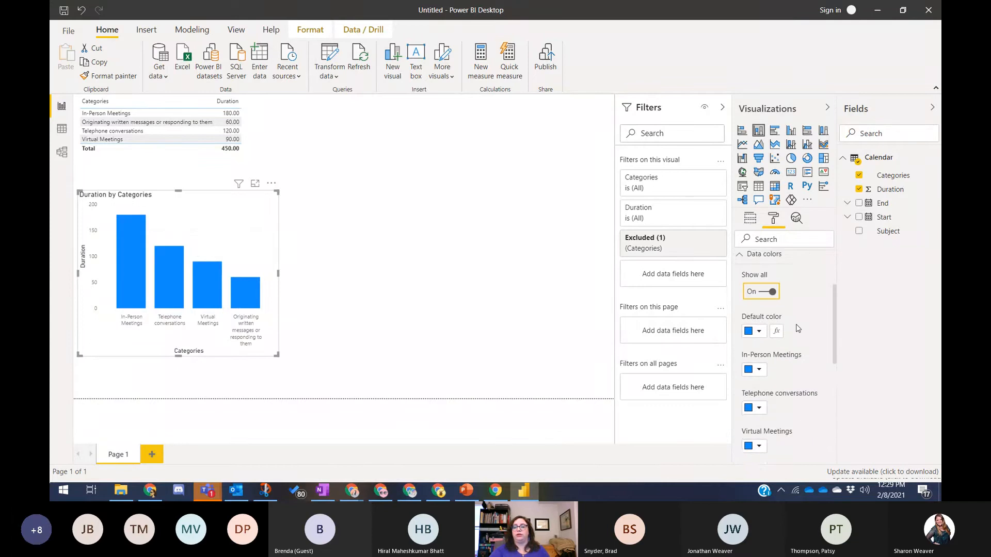
pyautogui.click(759, 344)
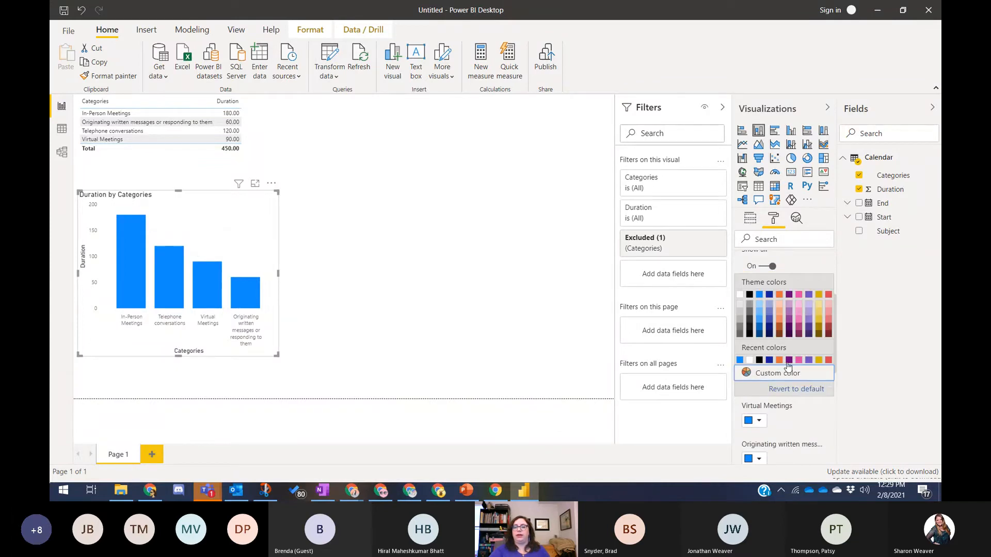
pyautogui.click(779, 361)
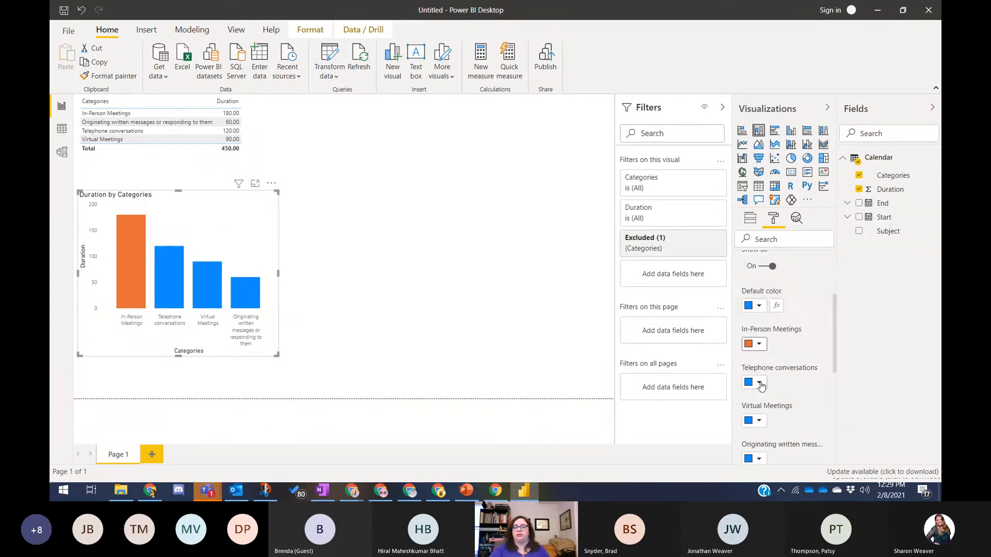
pyautogui.click(760, 383)
pyautogui.click(799, 338)
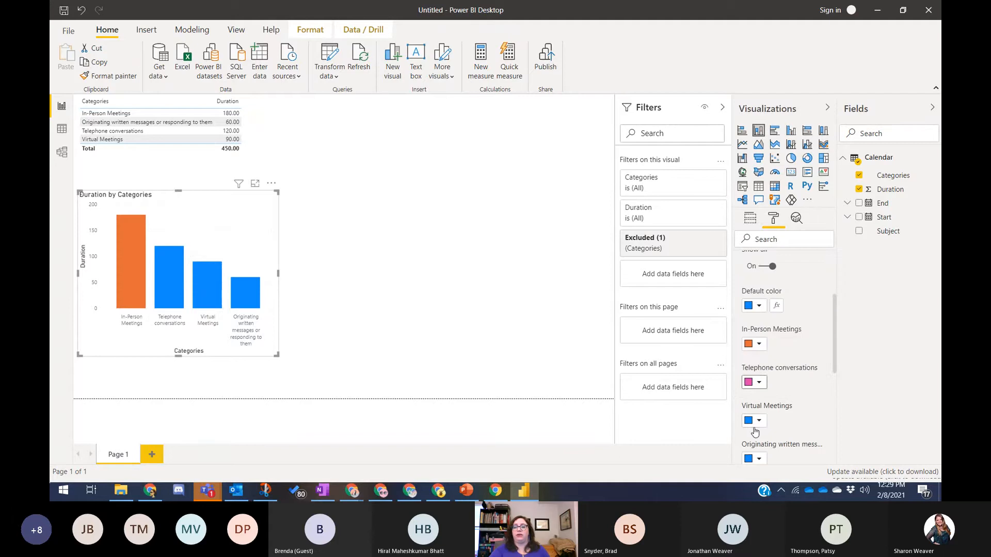
pyautogui.click(758, 422)
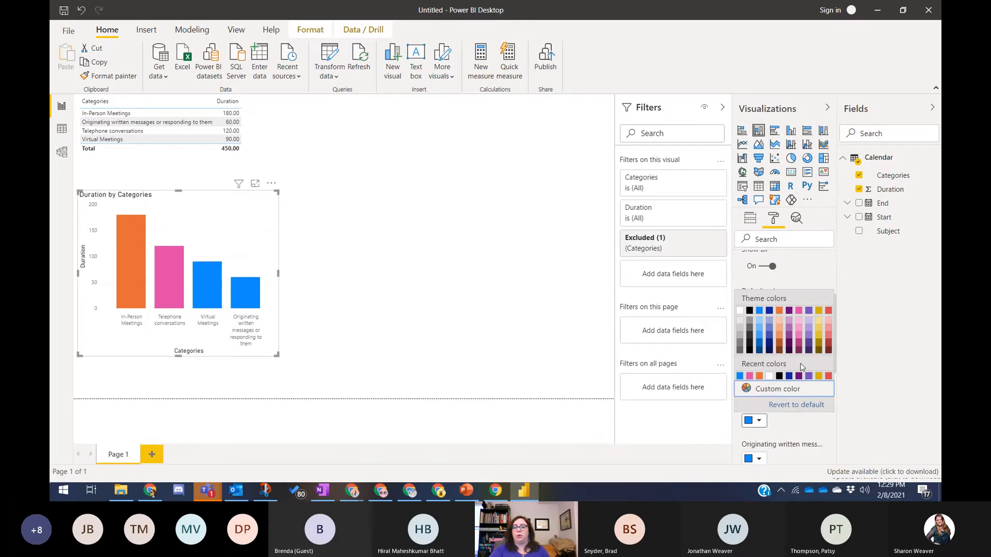
pyautogui.click(760, 462)
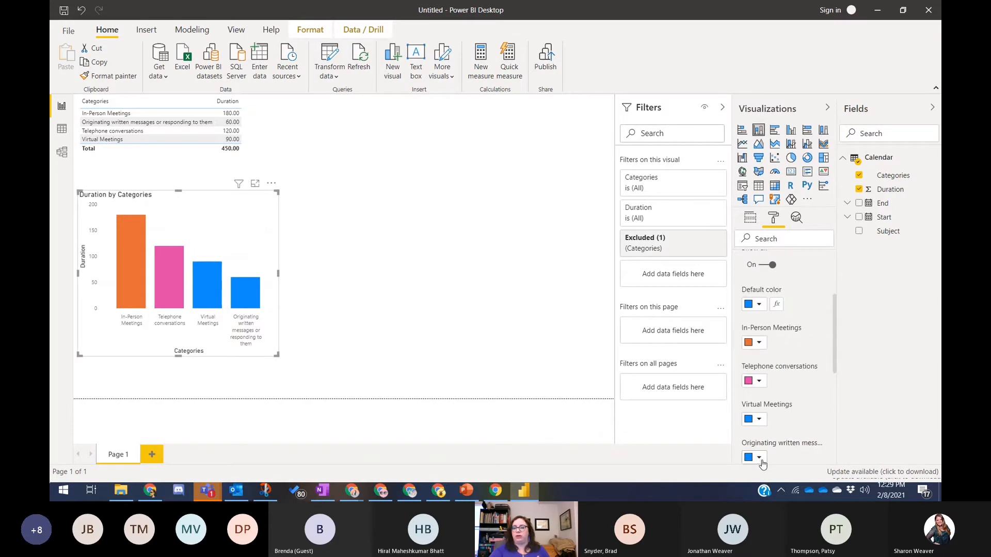
pyautogui.click(759, 459)
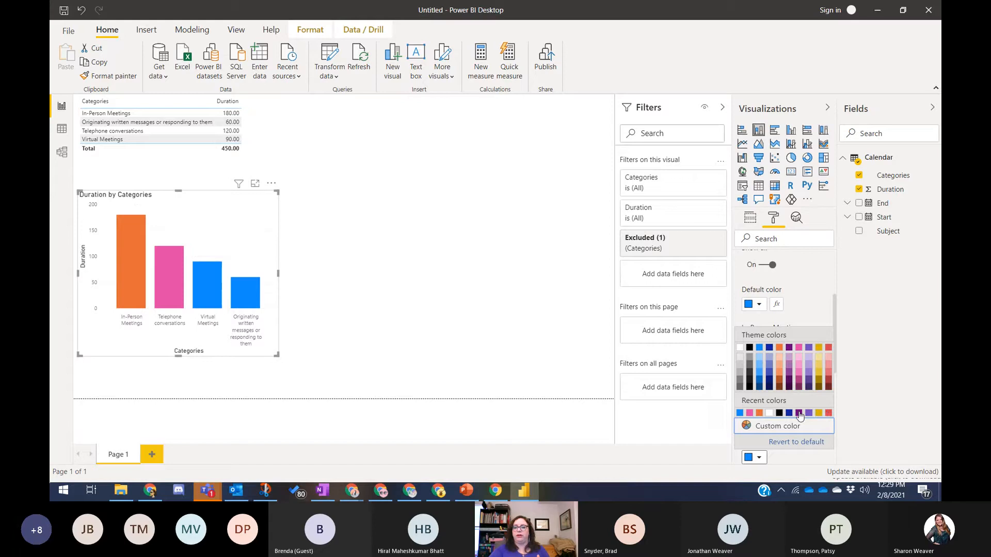
pyautogui.click(829, 415)
pyautogui.click(369, 316)
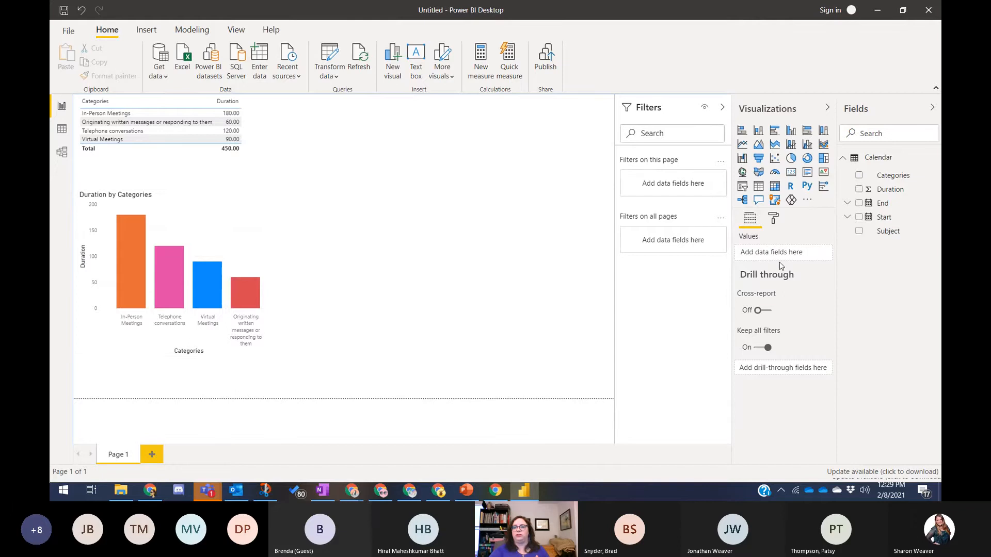
# - Turn on the column chart's data labels so 180, 120, 90 and 60 appear
pyautogui.click(775, 220)
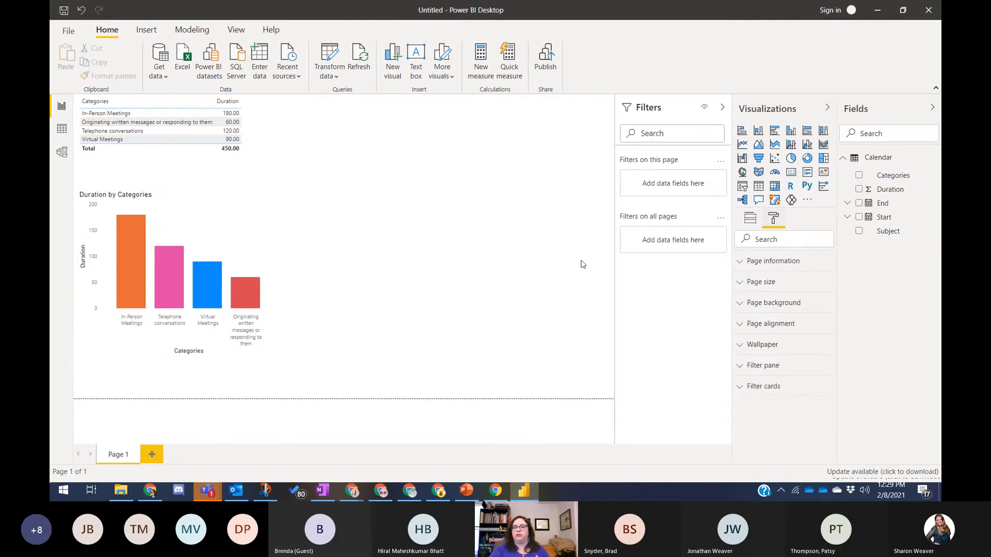
pyautogui.click(272, 235)
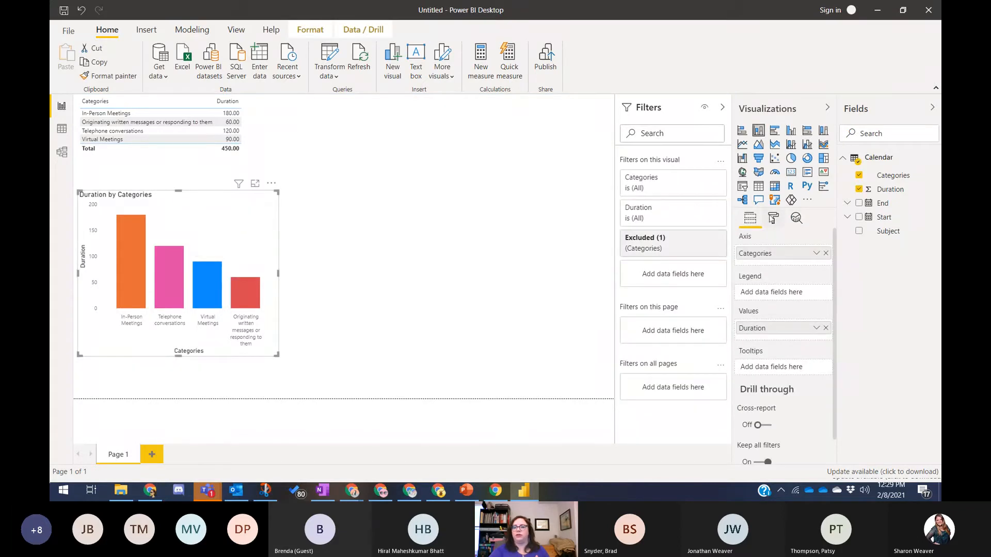
pyautogui.click(773, 219)
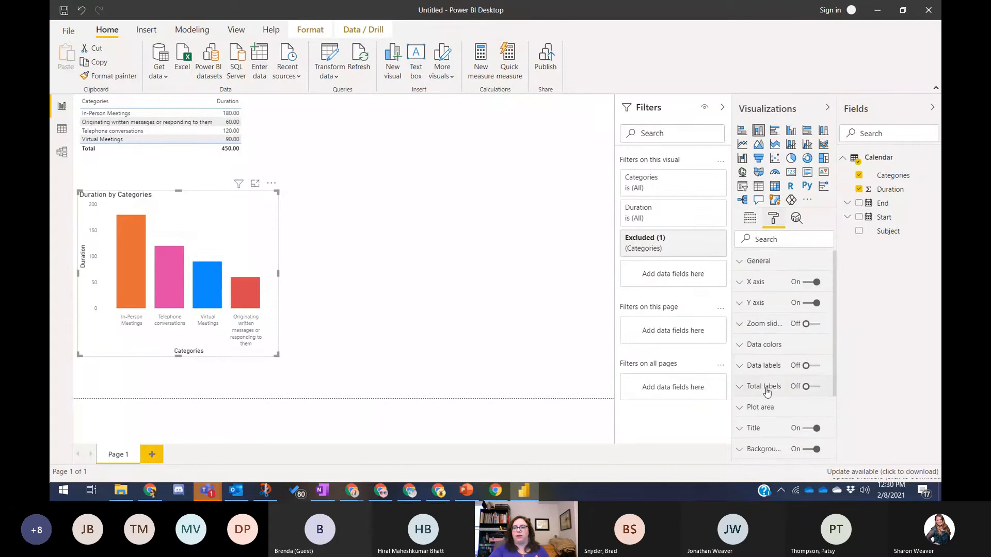
pyautogui.click(812, 367)
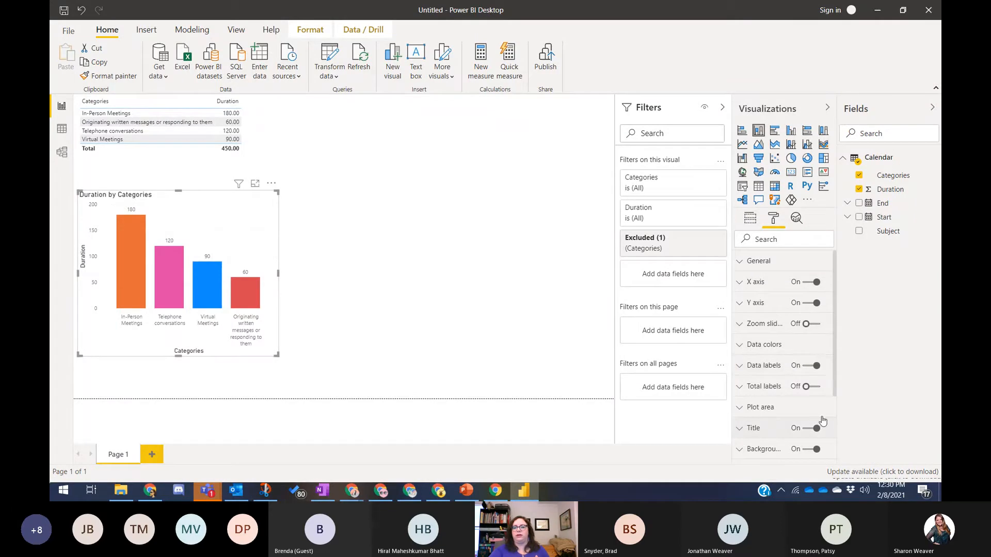
pyautogui.click(780, 428)
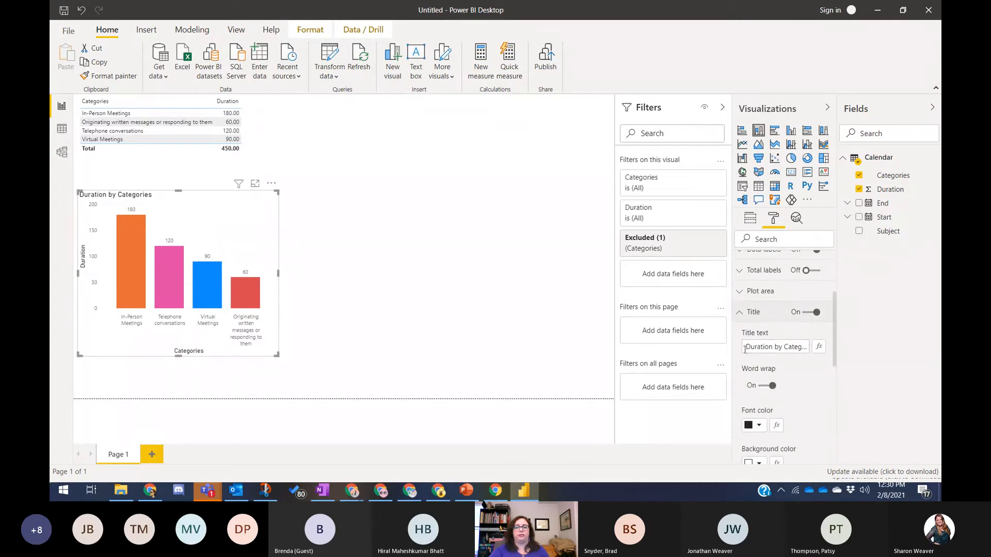
pyautogui.click(421, 314)
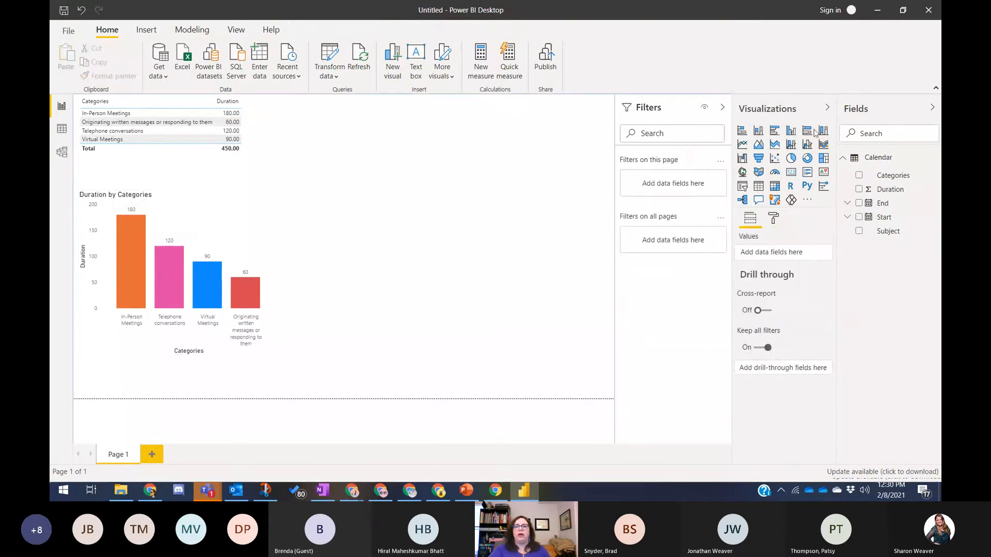
# - Insert a pie chart, enlarge it and place it beside the table
pyautogui.click(791, 159)
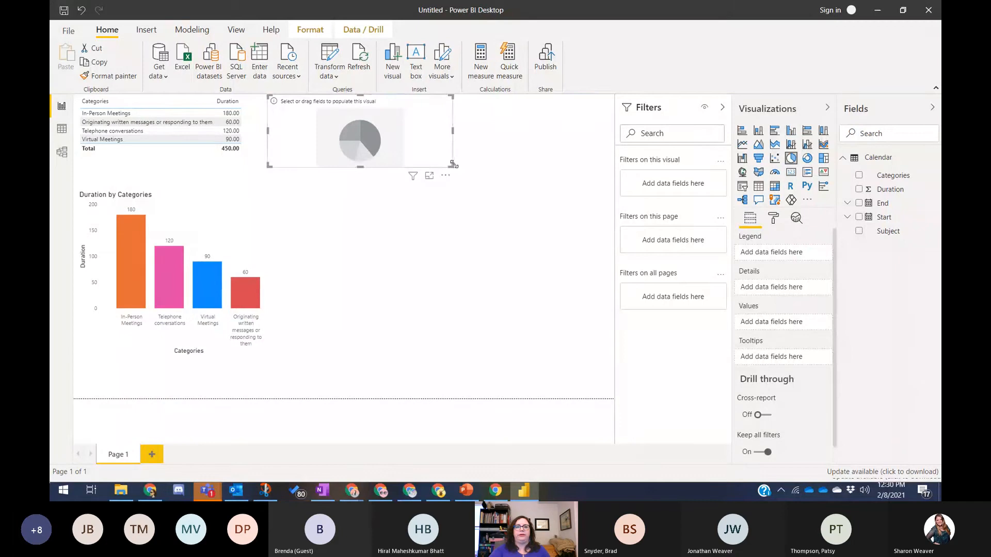
pyautogui.moveTo(454, 166); pyautogui.dragTo(577, 227)
pyautogui.click(321, 163)
pyautogui.moveTo(448, 166); pyautogui.dragTo(543, 215)
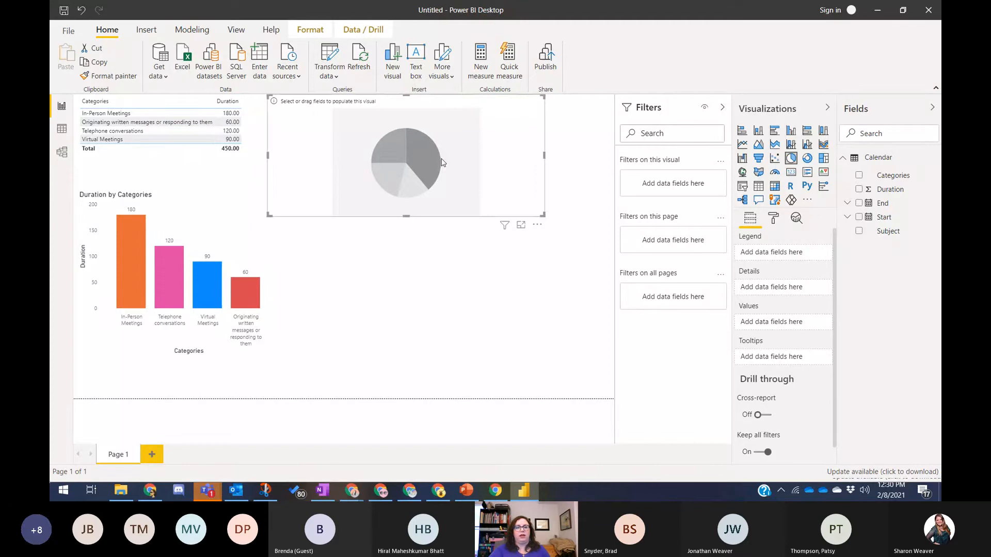
pyautogui.moveTo(441, 162); pyautogui.dragTo(450, 189)
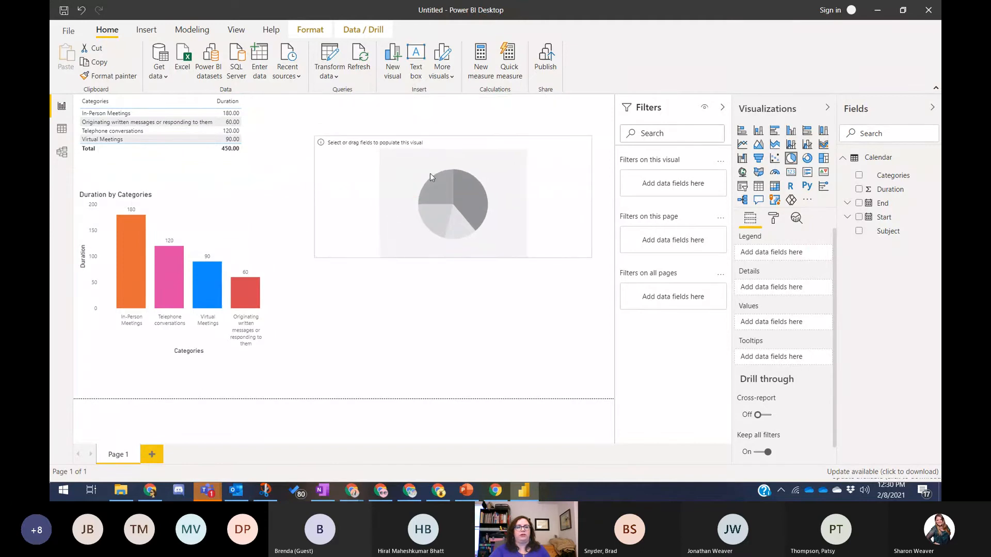
# - Shift the table slightly, clear the column chart highlight, and nudge the pie chart up-left
pyautogui.click(203, 127)
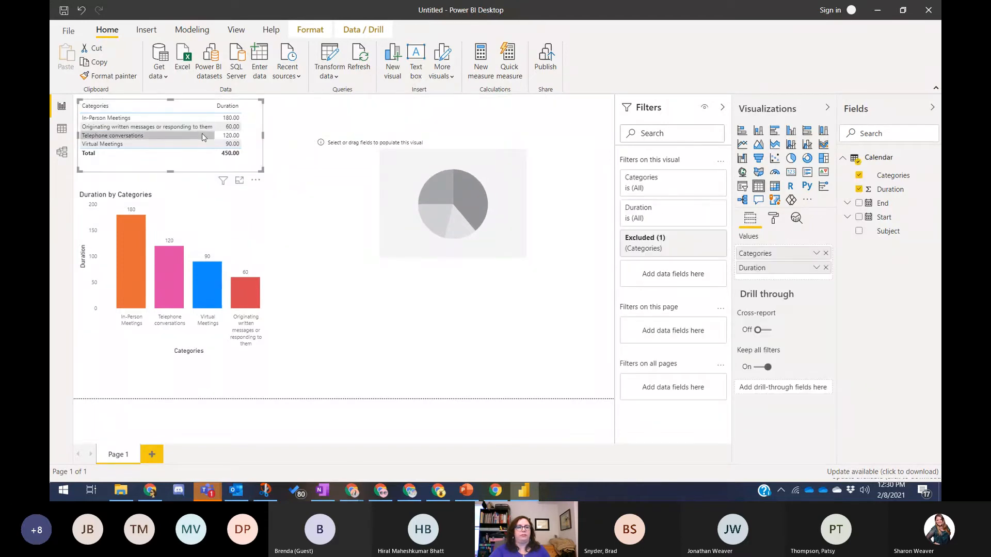
pyautogui.moveTo(202, 168); pyautogui.dragTo(210, 193)
pyautogui.click(169, 274)
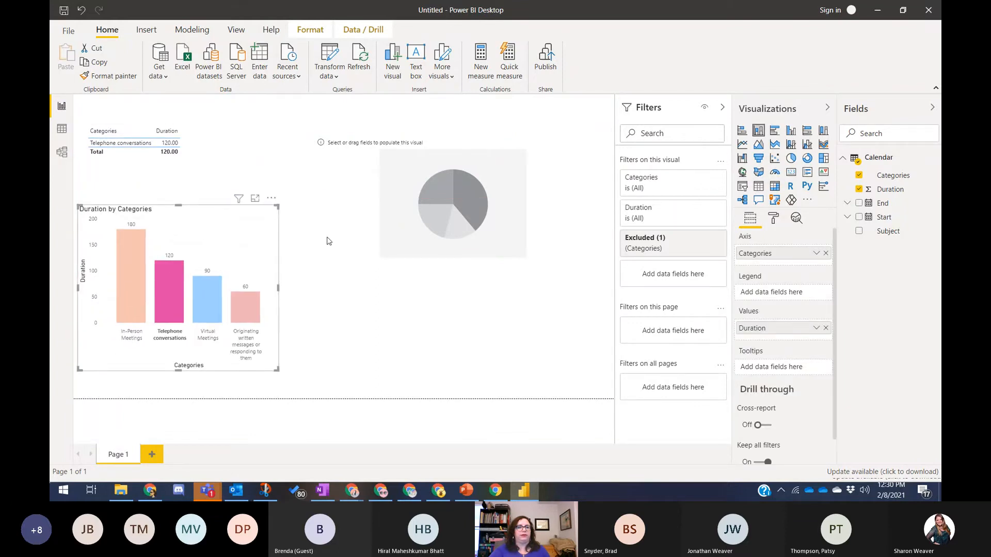
pyautogui.click(320, 278)
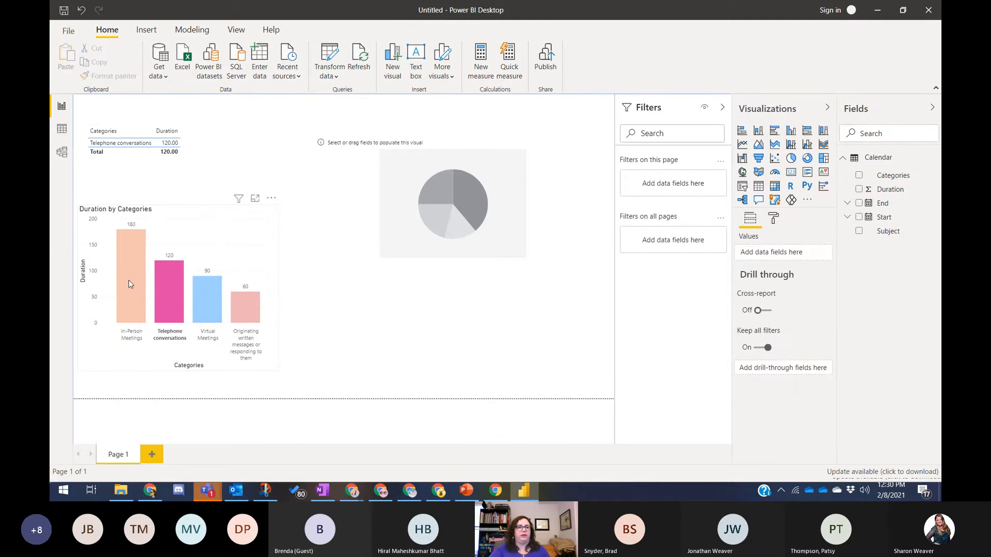
pyautogui.click(164, 287)
pyautogui.click(336, 303)
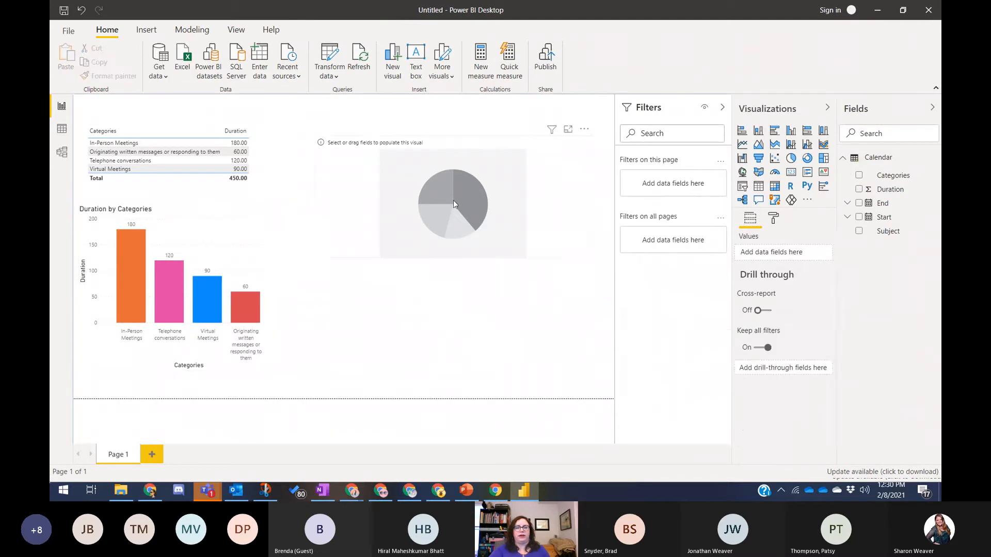
pyautogui.click(435, 191)
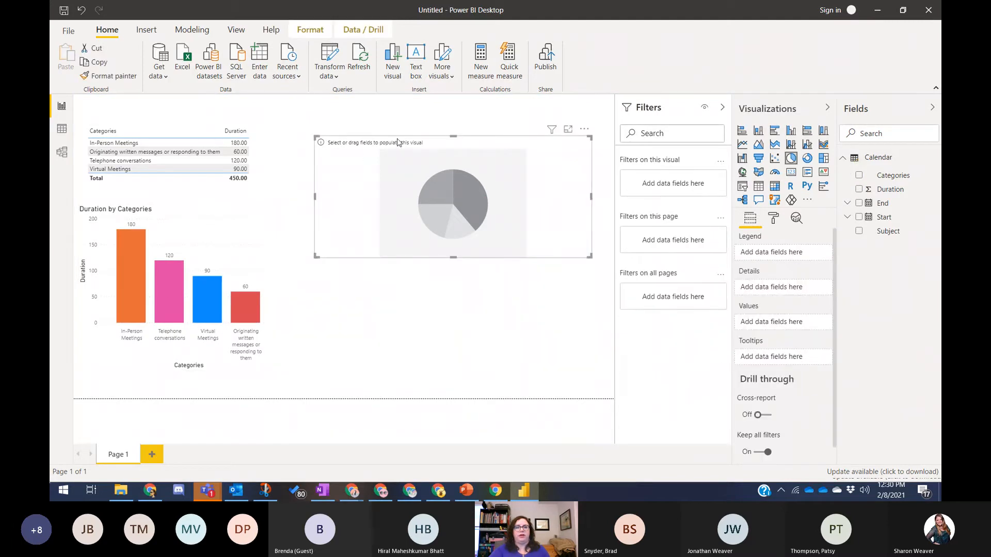
pyautogui.moveTo(398, 142); pyautogui.dragTo(392, 131)
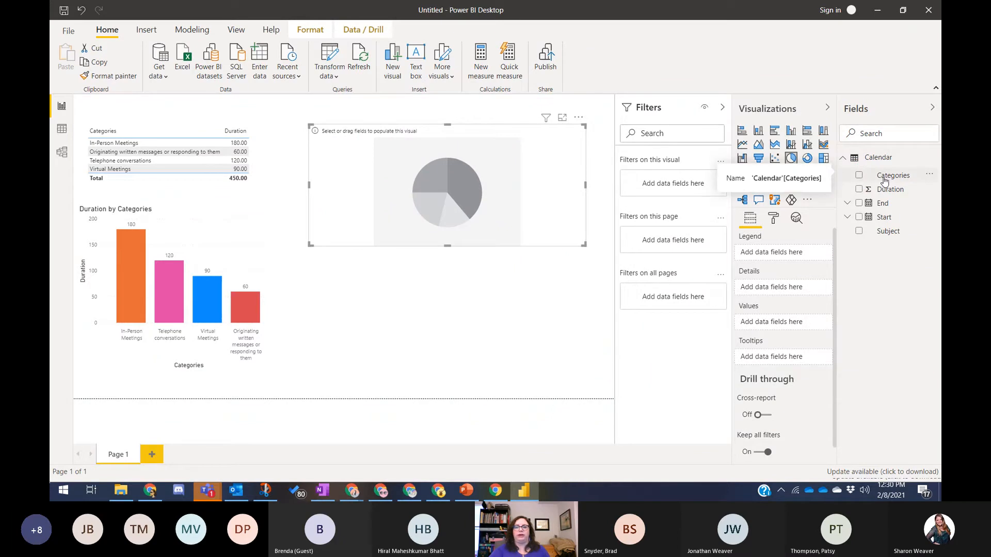
# - Put Categories in the pie chart's Legend and Duration in its Values
pyautogui.moveTo(884, 181); pyautogui.dragTo(454, 182)
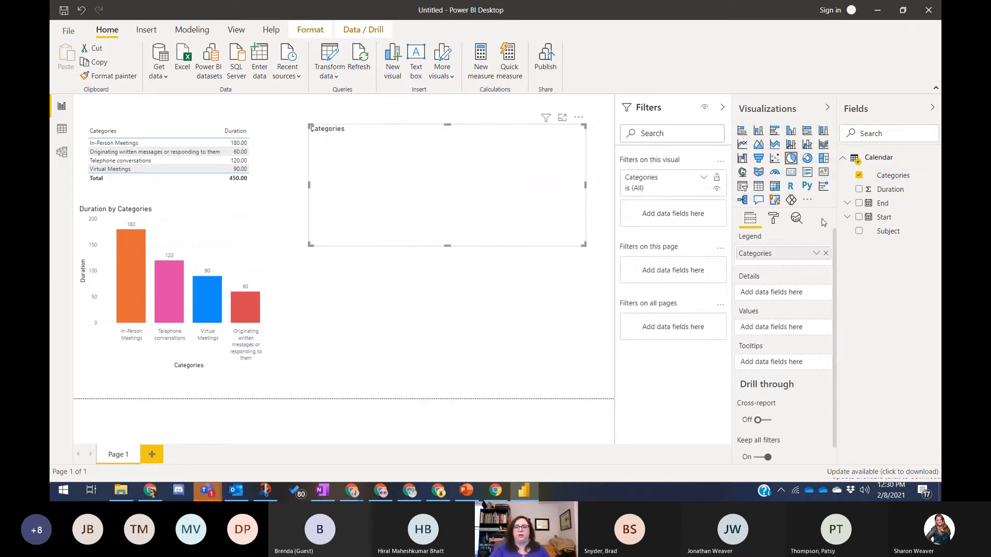
pyautogui.moveTo(890, 188); pyautogui.dragTo(397, 197)
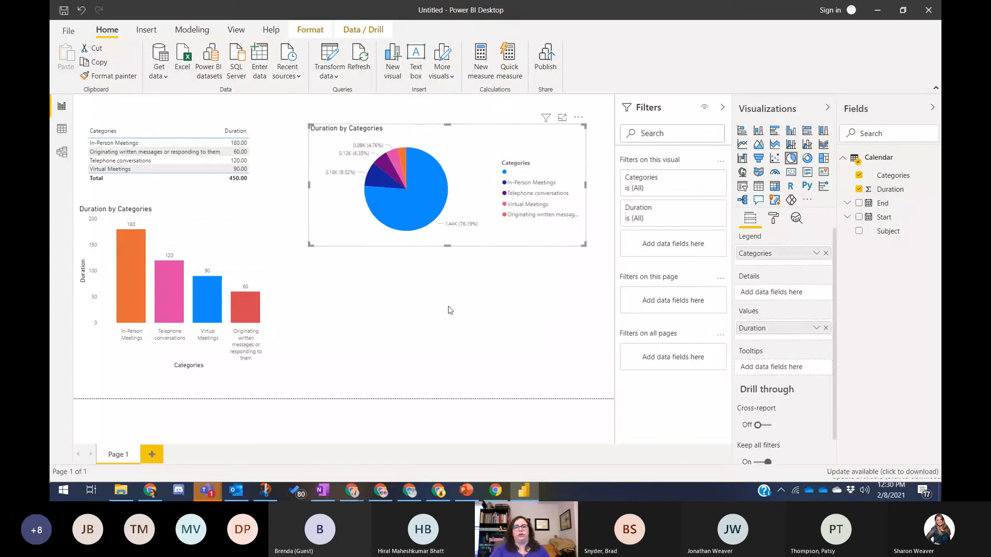
pyautogui.rightClick(423, 190)
pyautogui.press('Escape')
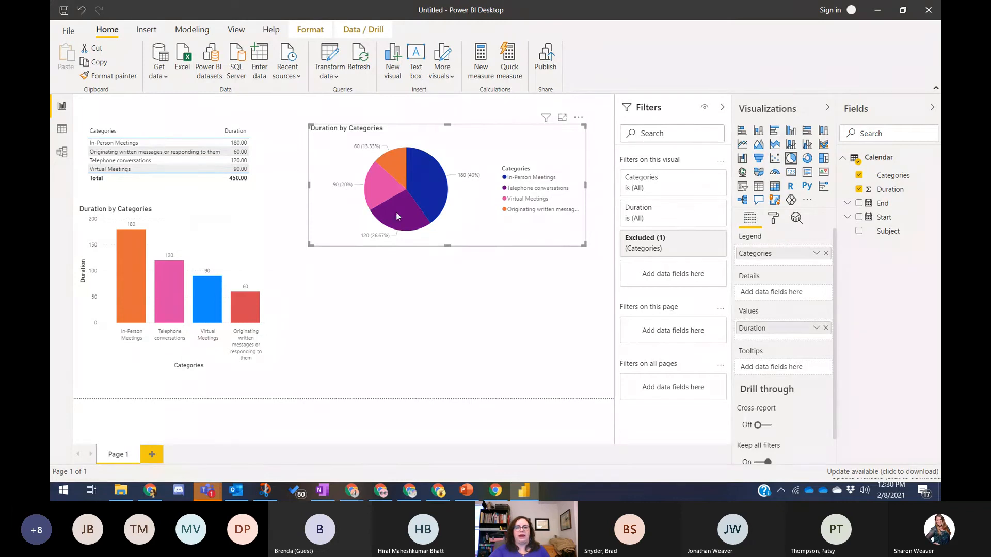
pyautogui.click(425, 185)
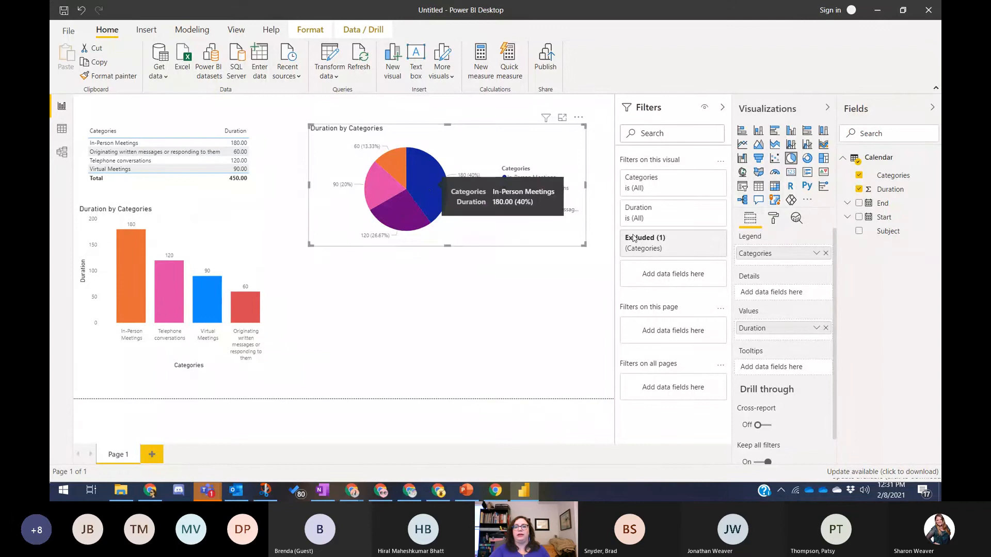
# - Recolour the pie slices: Telephone conversations pink, Virtual Meetings blue, written messages red
pyautogui.click(773, 218)
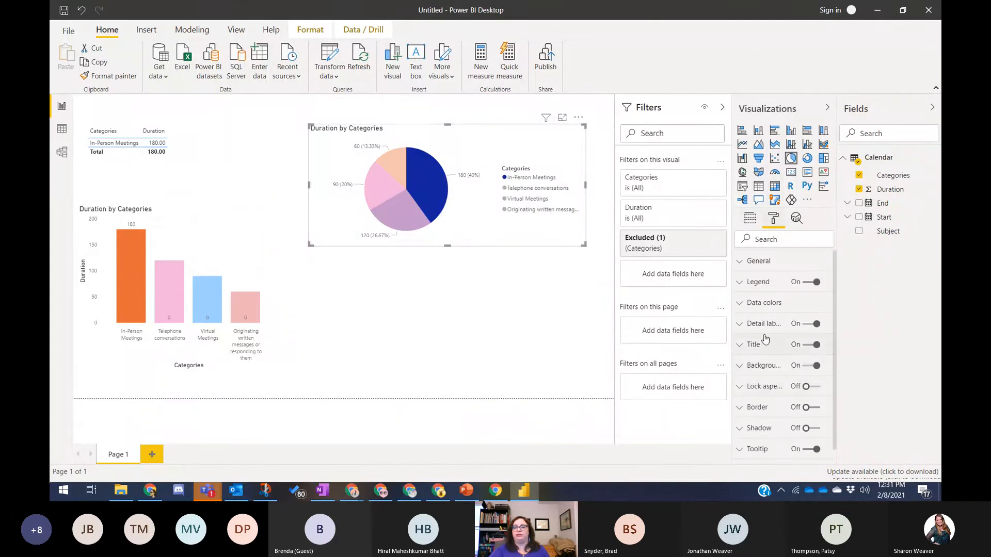
pyautogui.click(764, 304)
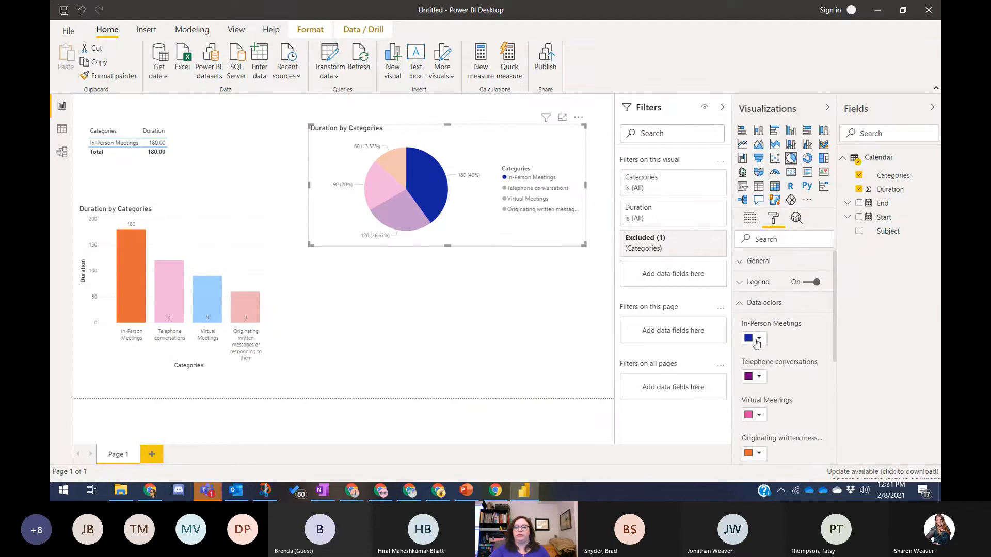
pyautogui.click(757, 339)
pyautogui.click(749, 431)
pyautogui.click(765, 378)
pyautogui.click(762, 382)
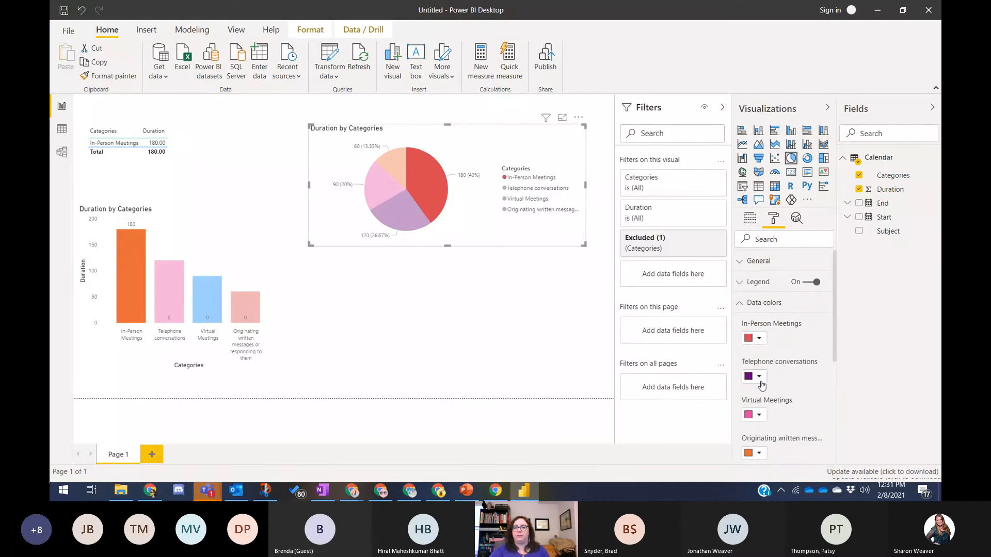
pyautogui.click(760, 378)
pyautogui.click(784, 338)
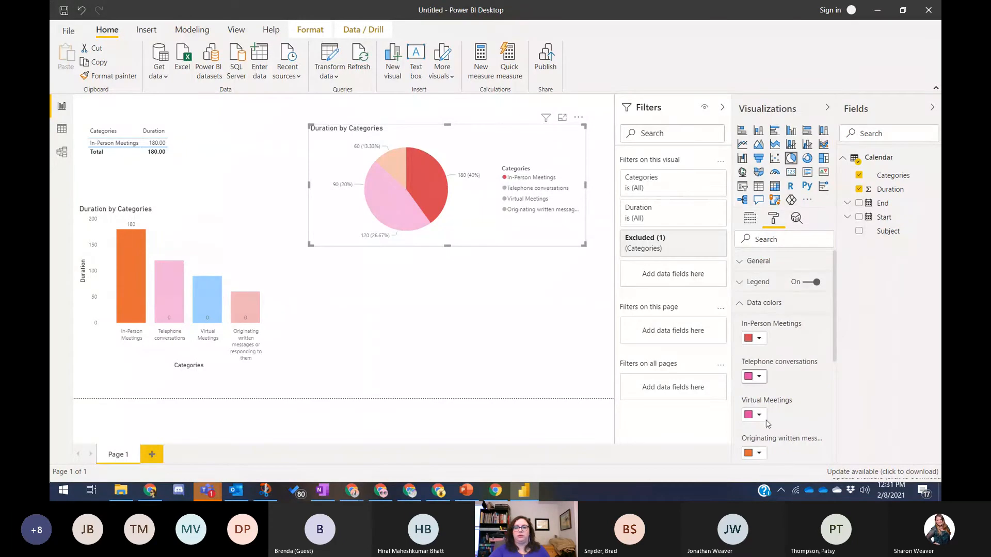
pyautogui.click(759, 414)
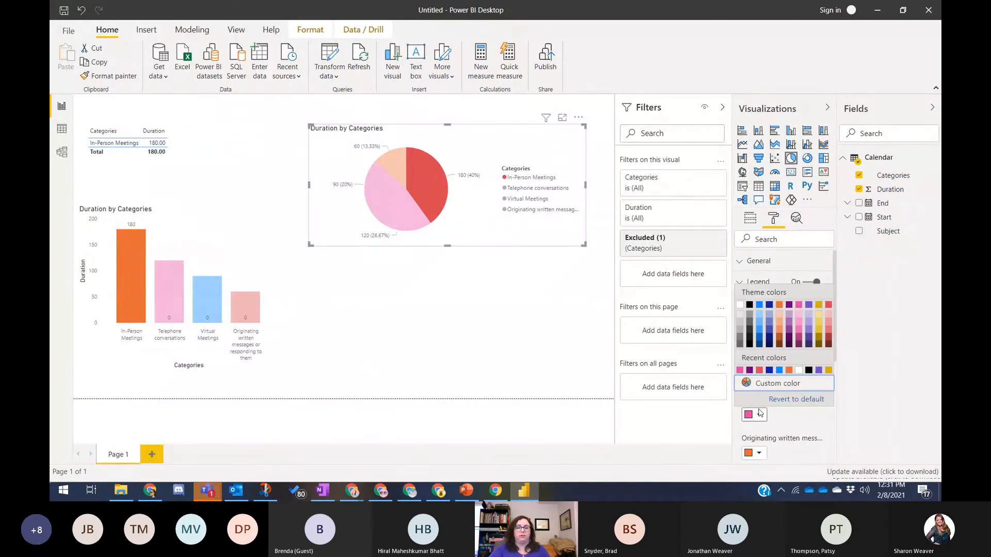
pyautogui.click(779, 370)
pyautogui.scroll(-2, 749, 438)
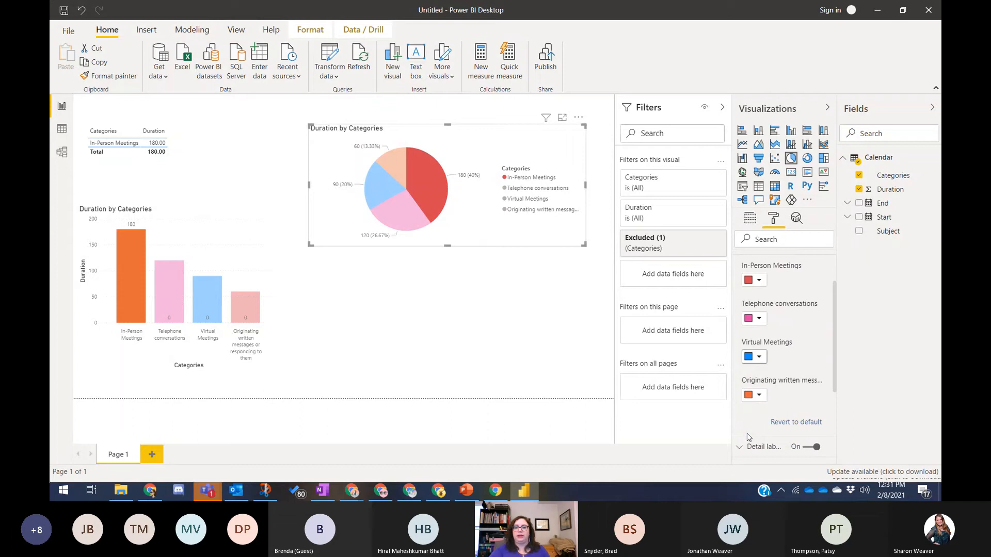
pyautogui.click(757, 395)
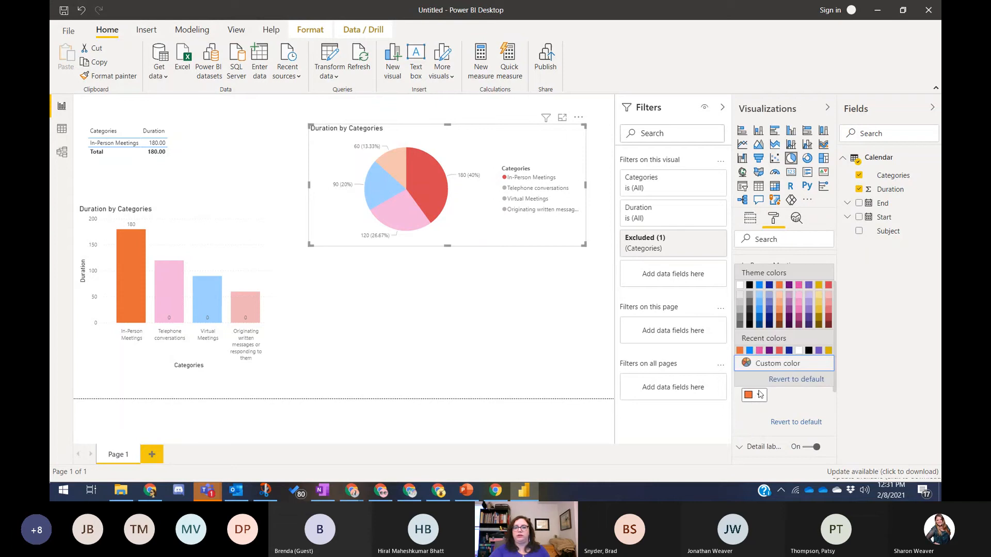
pyautogui.click(779, 351)
pyautogui.click(347, 297)
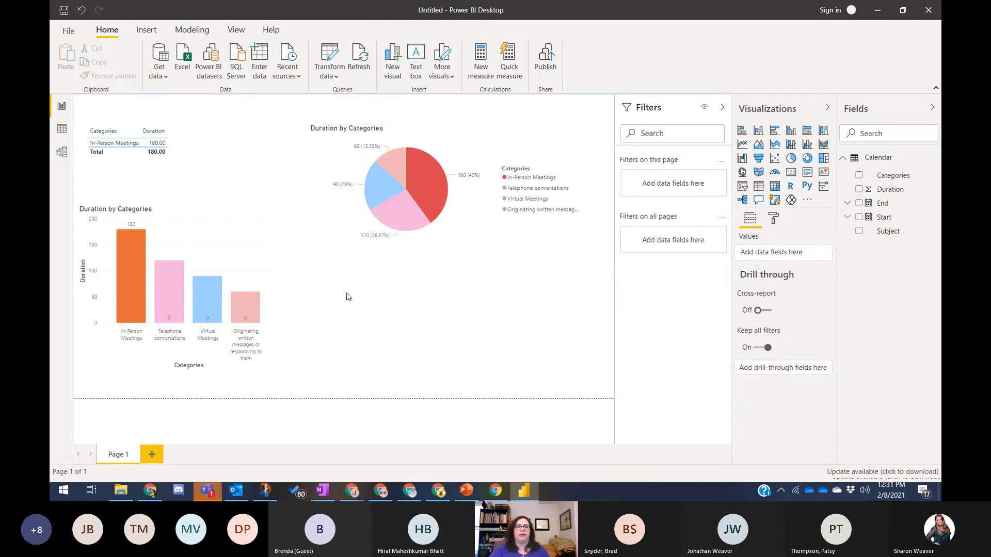
# - Change the In-Person Meetings slice to orange and clear the highlight
pyautogui.click(405, 186)
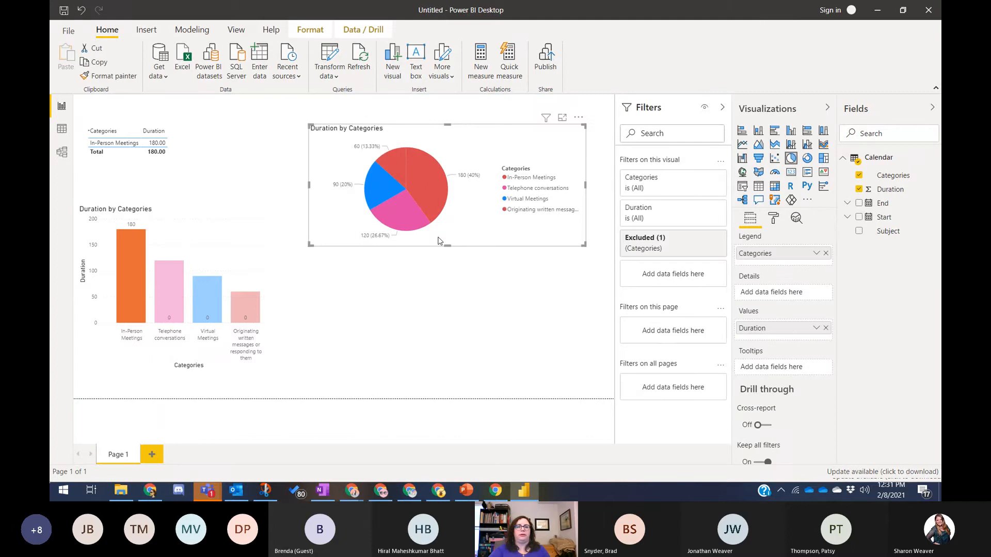
pyautogui.click(503, 215)
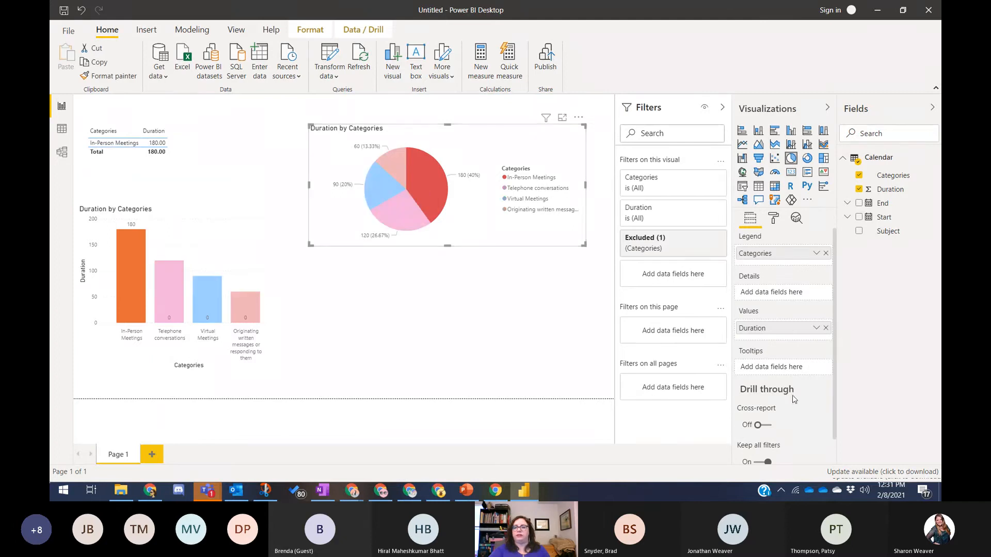
pyautogui.click(770, 220)
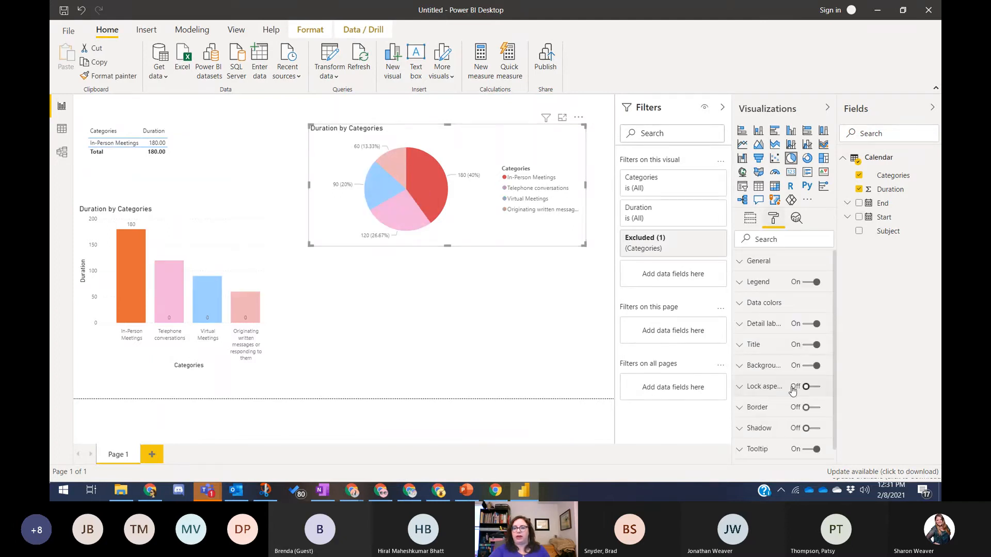
pyautogui.click(767, 305)
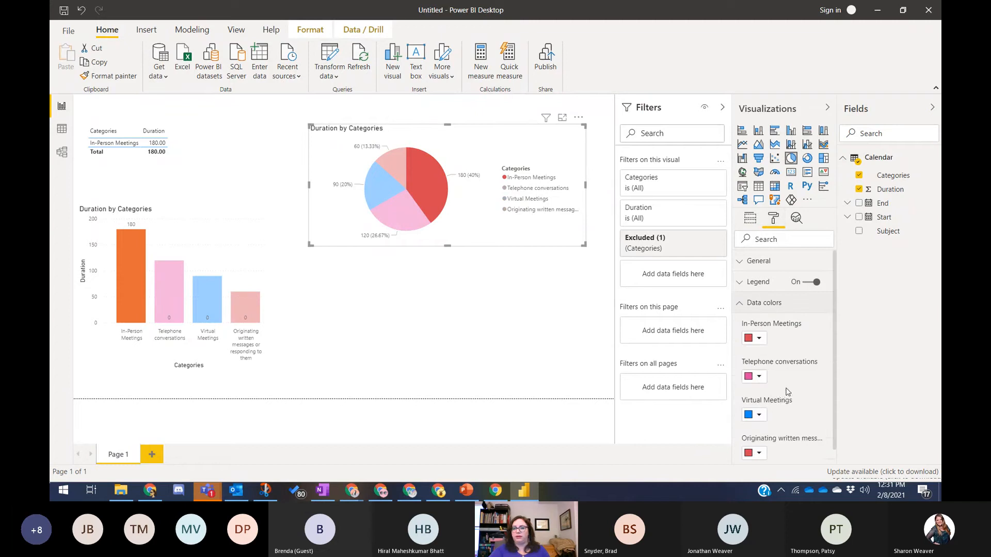
pyautogui.scroll(-1, 785, 384)
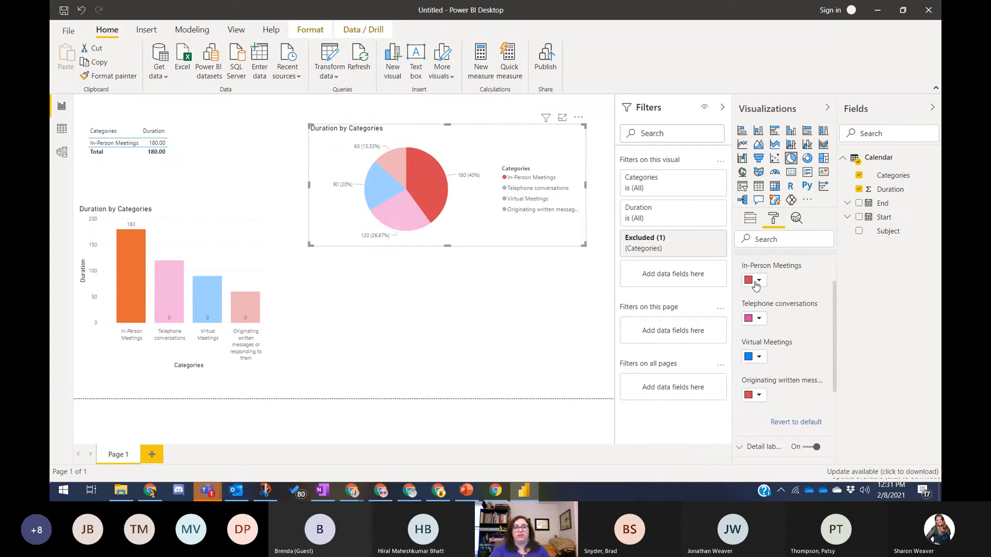
pyautogui.click(755, 282)
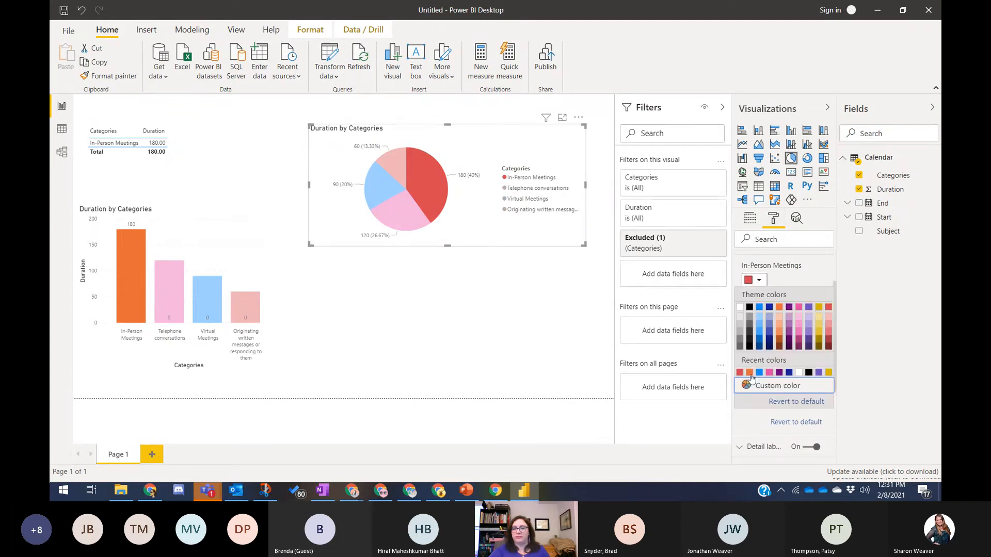
pyautogui.click(749, 373)
pyautogui.click(501, 332)
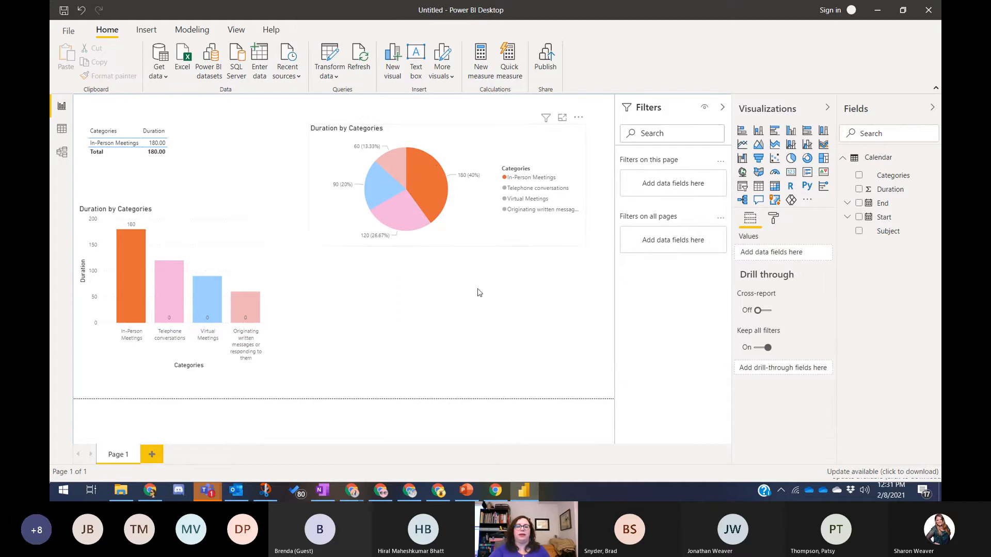
pyautogui.click(426, 178)
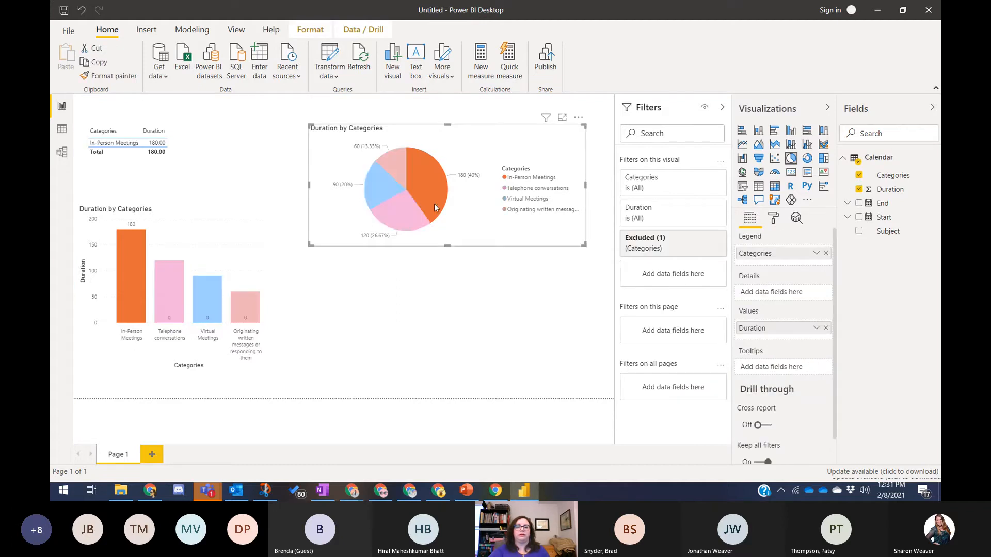
pyautogui.click(479, 257)
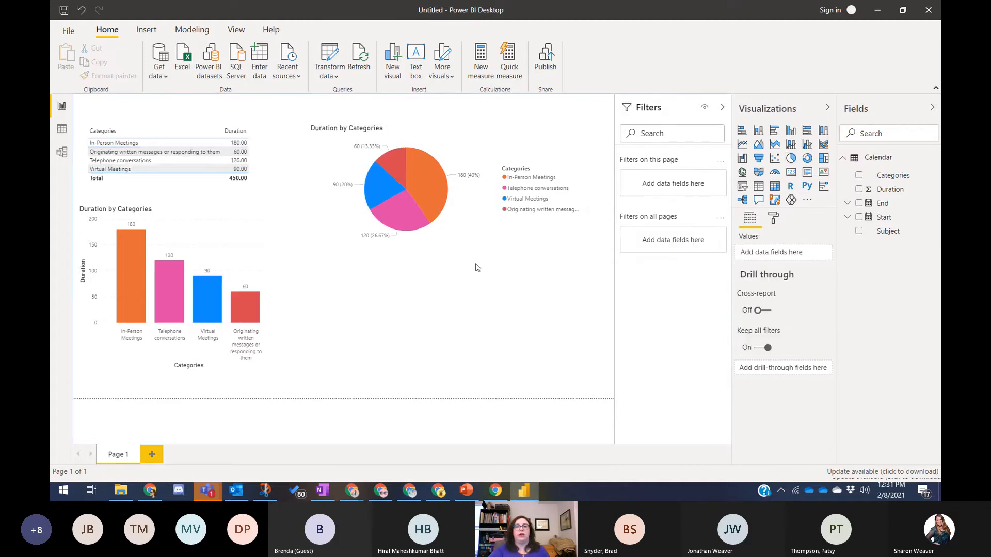
# - Insert a treemap of Duration grouped by Categories
pyautogui.click(824, 159)
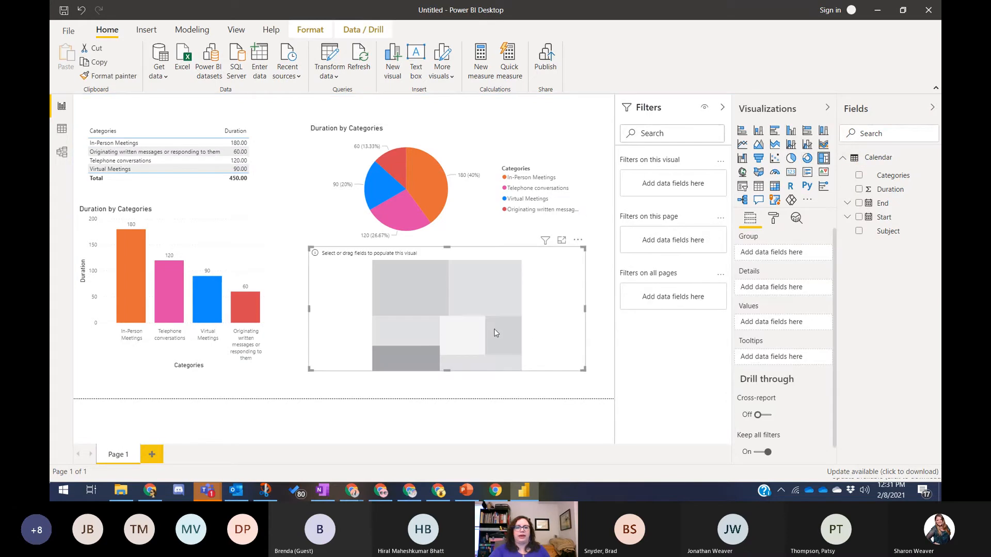
pyautogui.click(859, 189)
pyautogui.click(859, 176)
# - Exclude the oversized blank-category tile from the treemap
pyautogui.rightClick(383, 297)
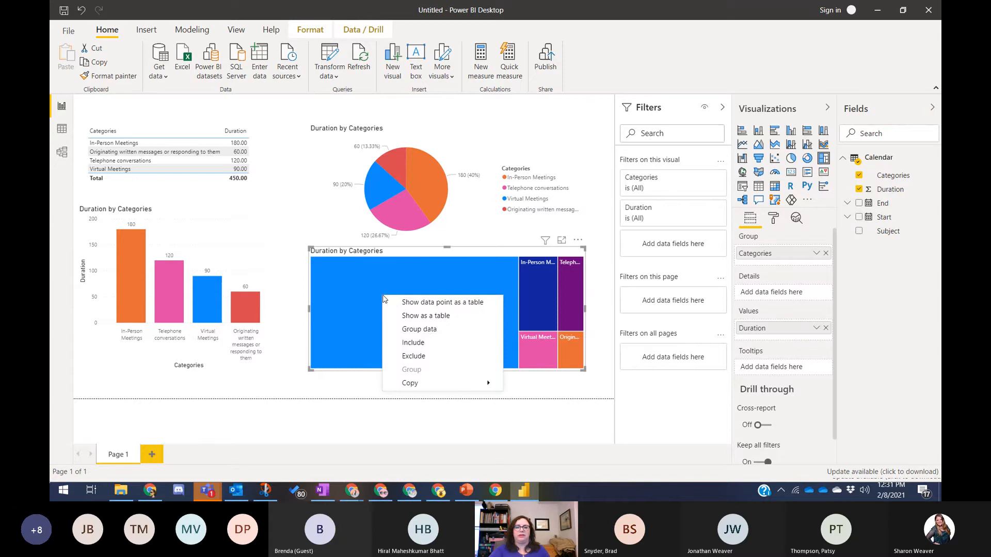
pyautogui.click(411, 357)
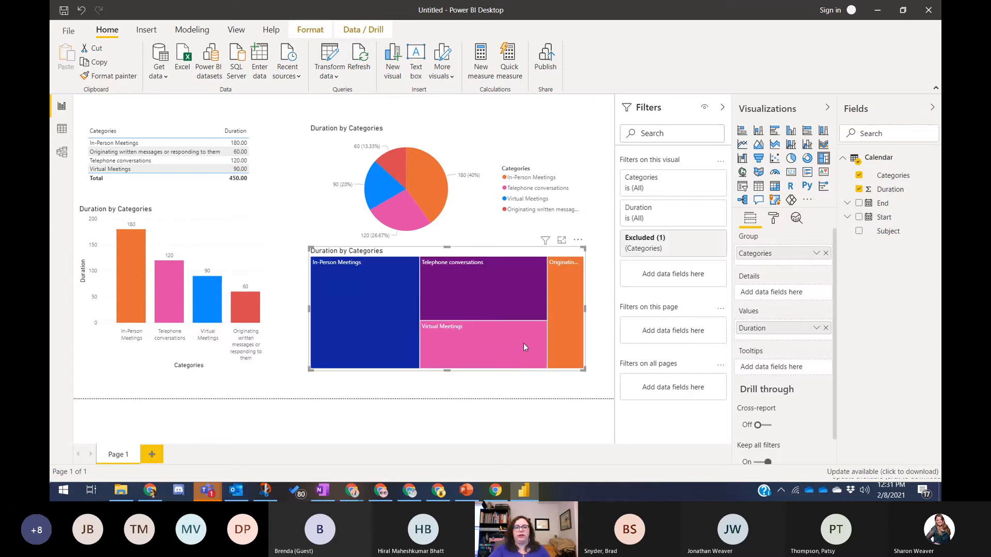
pyautogui.moveTo(567, 264)
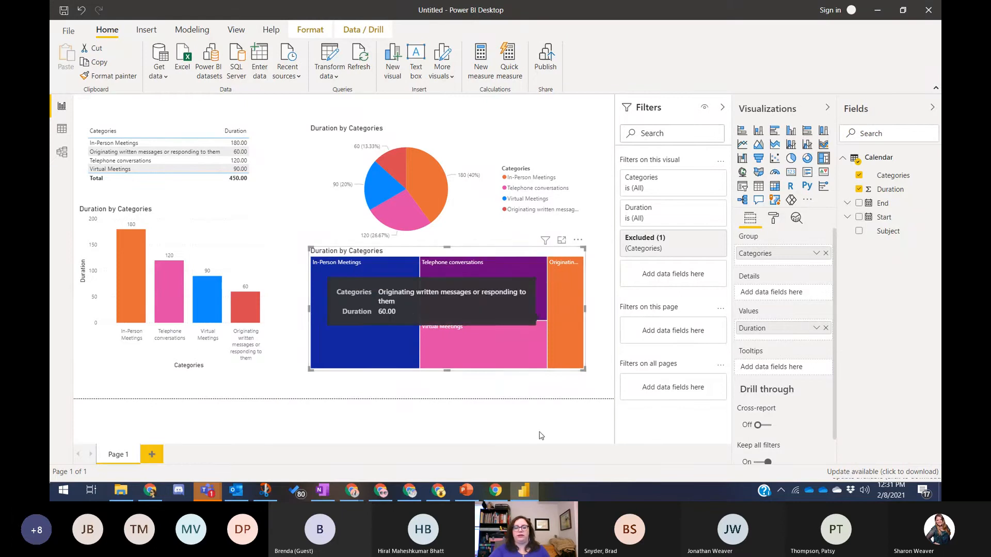
pyautogui.moveTo(447, 346)
pyautogui.moveTo(368, 331)
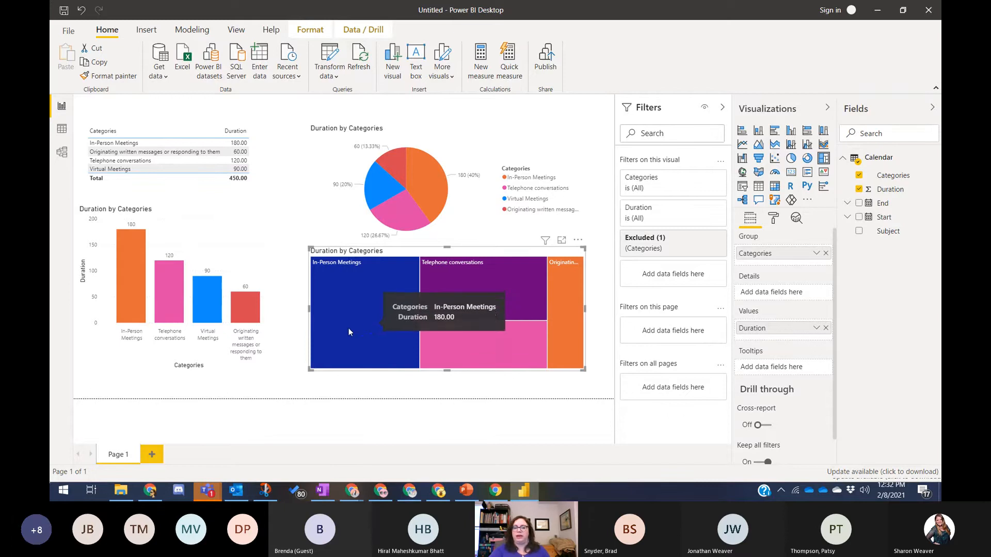
pyautogui.click(401, 392)
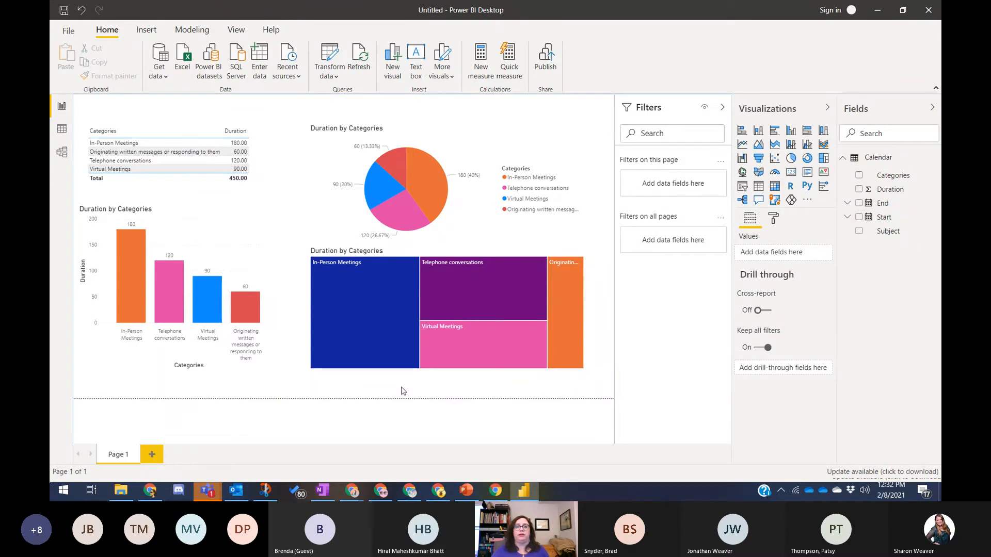
# - Add a text box reading 'Feburary 2021 Value Add Activities -' followed by the author's name
pyautogui.click(416, 58)
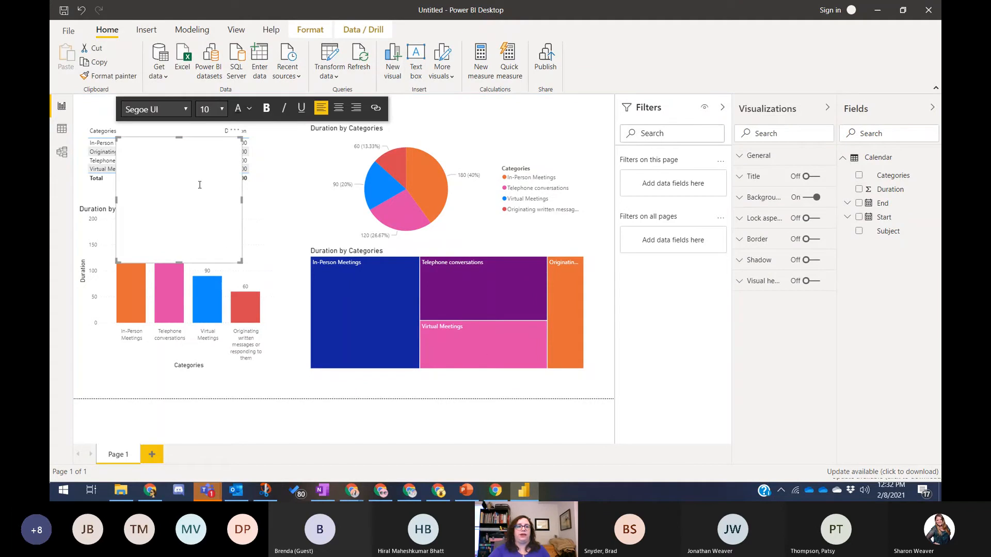
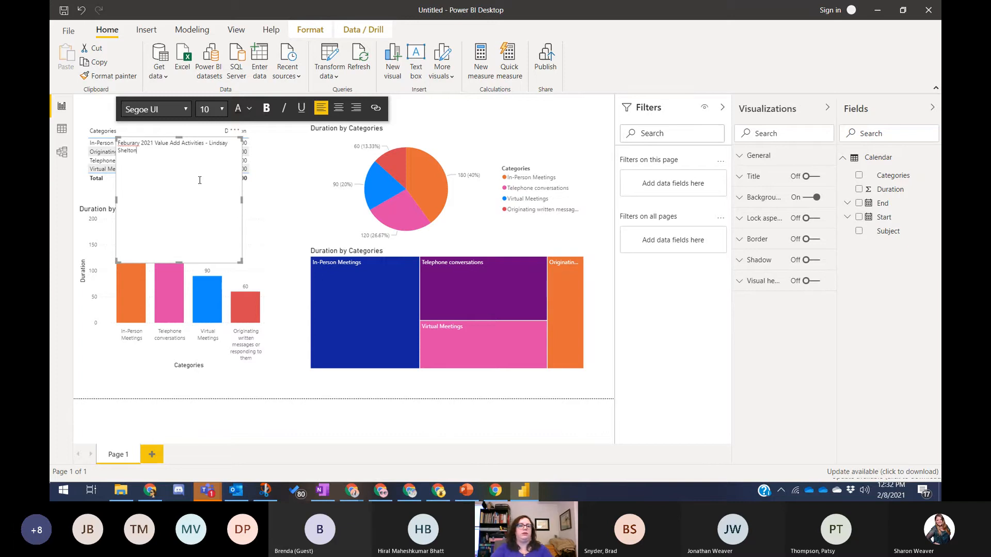
pyautogui.rightClick(129, 140)
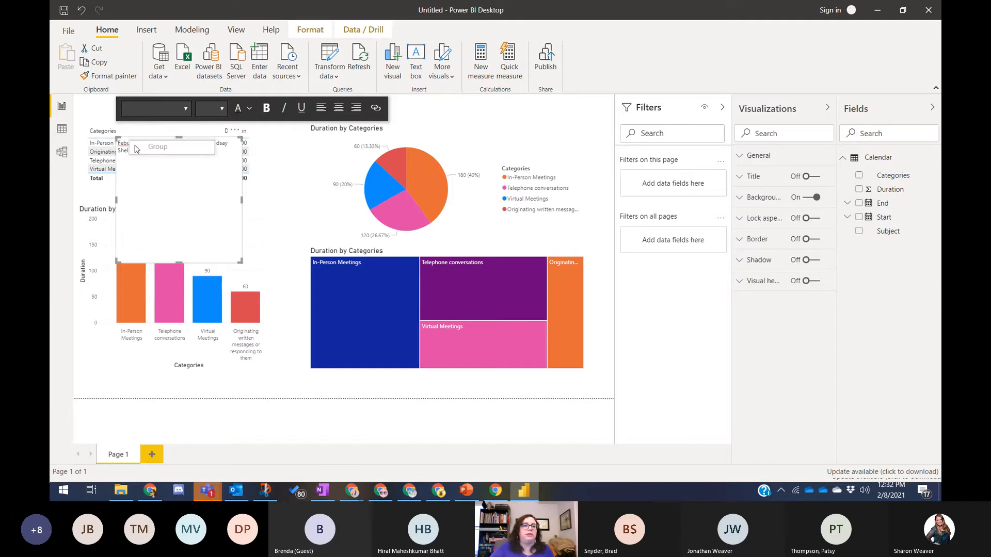
pyautogui.rightClick(126, 150)
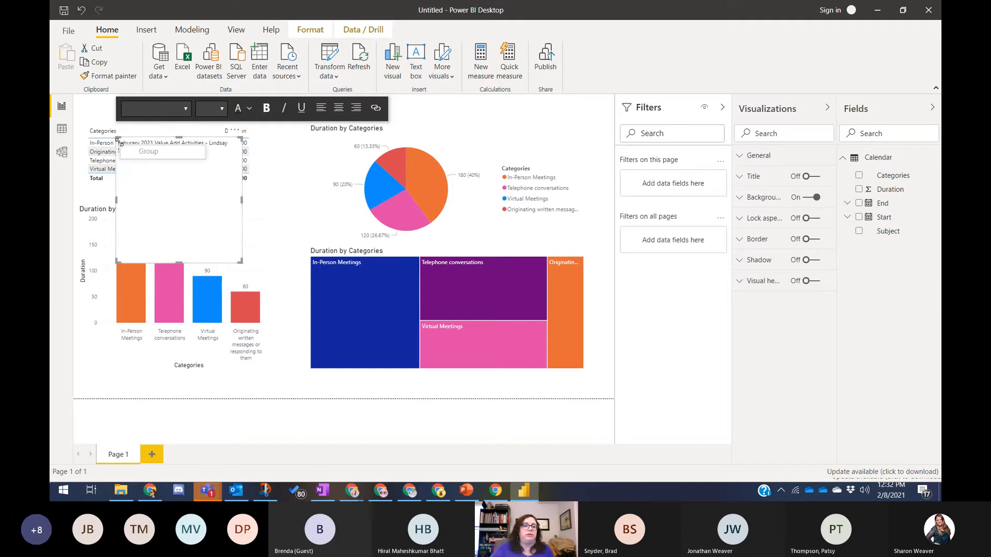
pyautogui.click(131, 145)
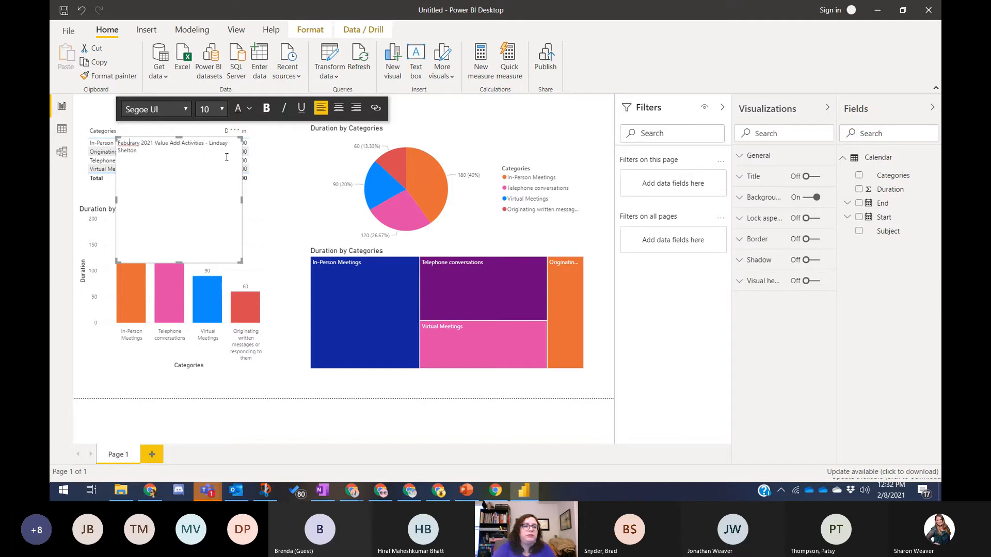
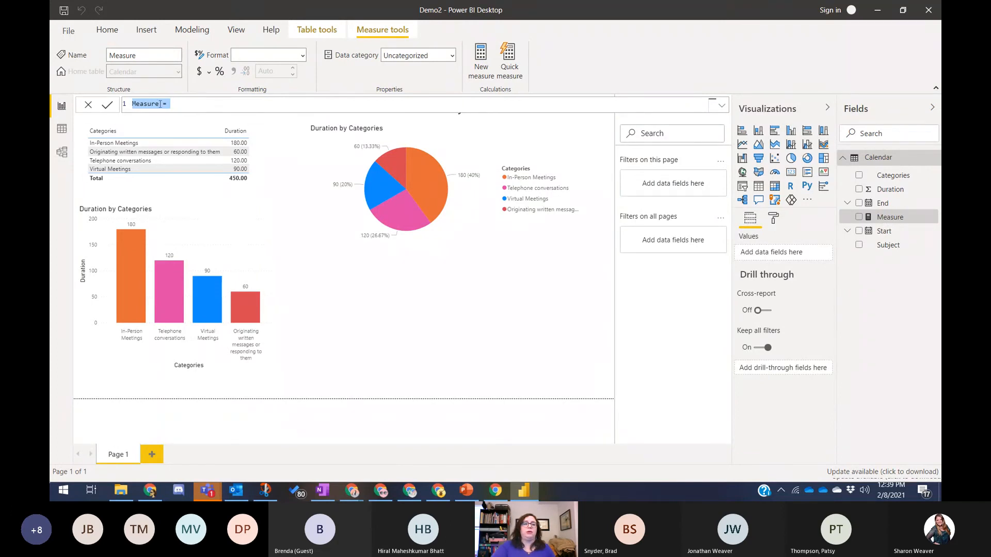
# - Rename the new measure to Value Add Activities in the formula bar
pyautogui.moveTo(160, 104); pyautogui.dragTo(132, 104)
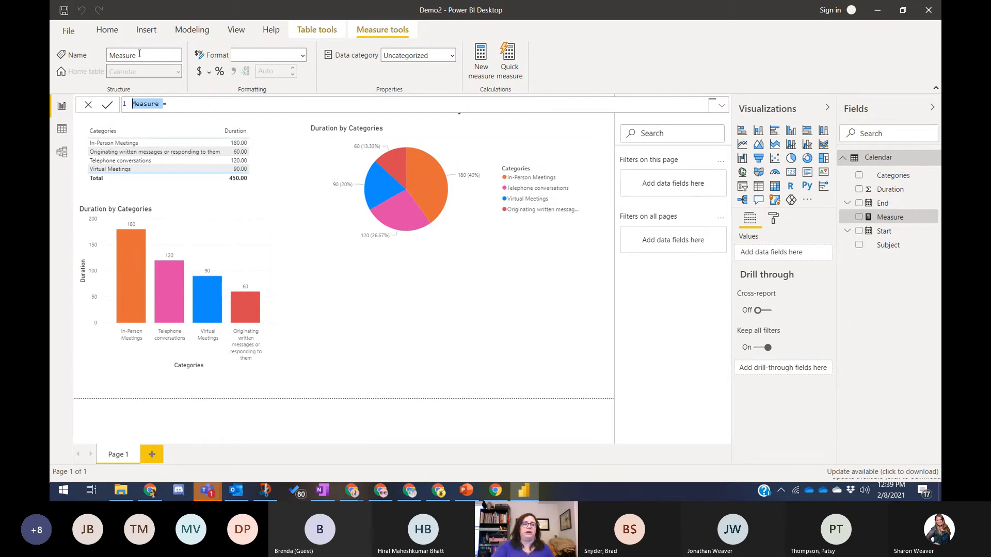
pyautogui.write('Value')
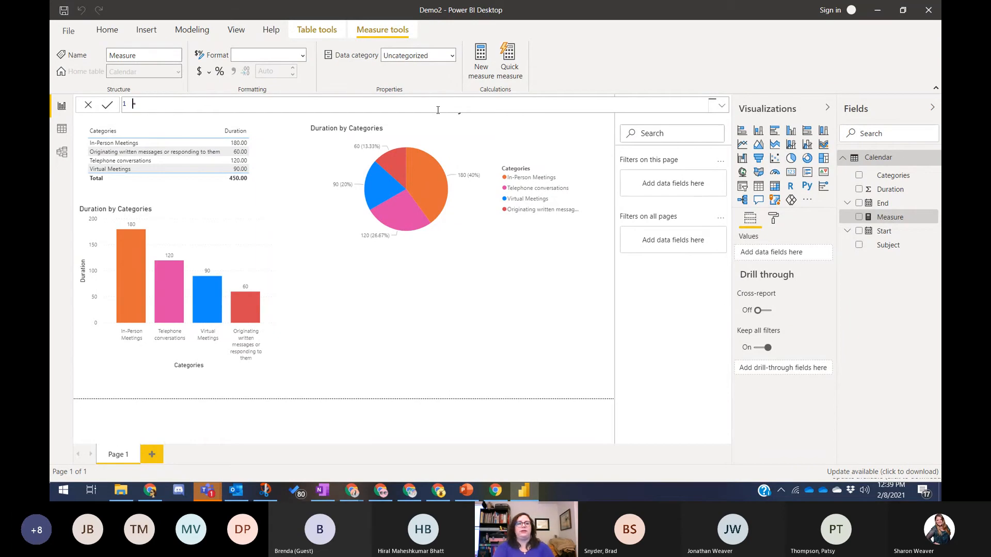
pyautogui.write(' Ad')
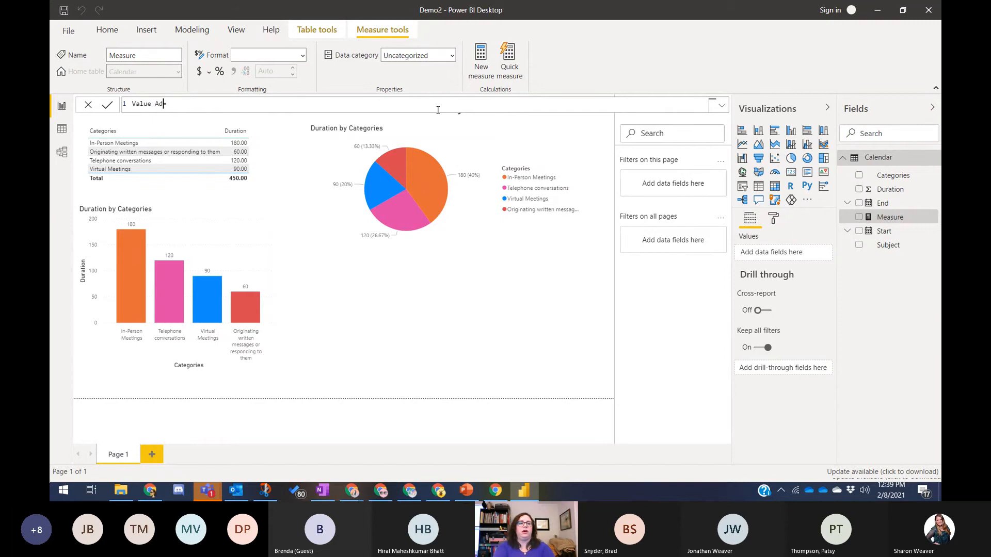
pyautogui.write('d Vctivities')
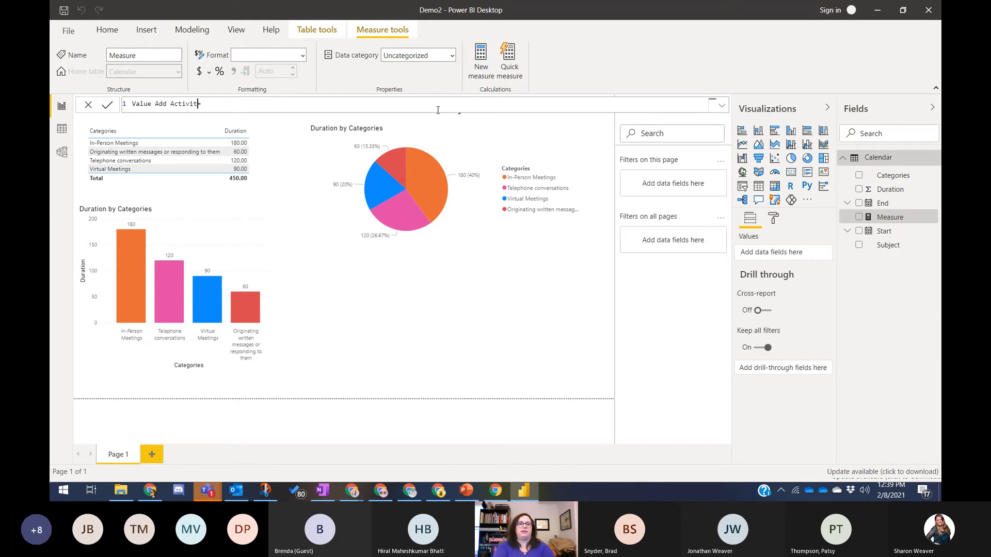
pyautogui.press('End')
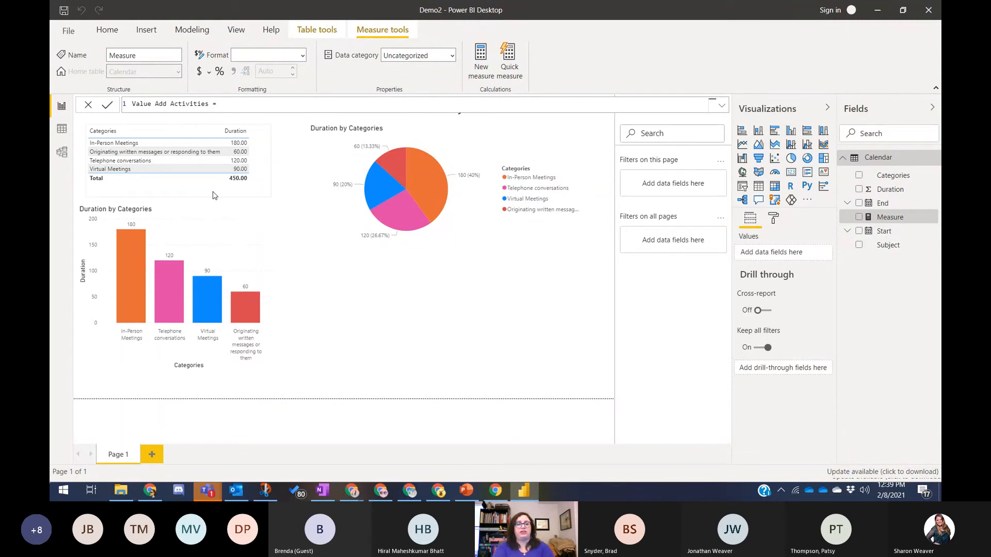
# - Define the measure as SUM('Calendar'[Duration]) and commit it
pyautogui.write('sum')
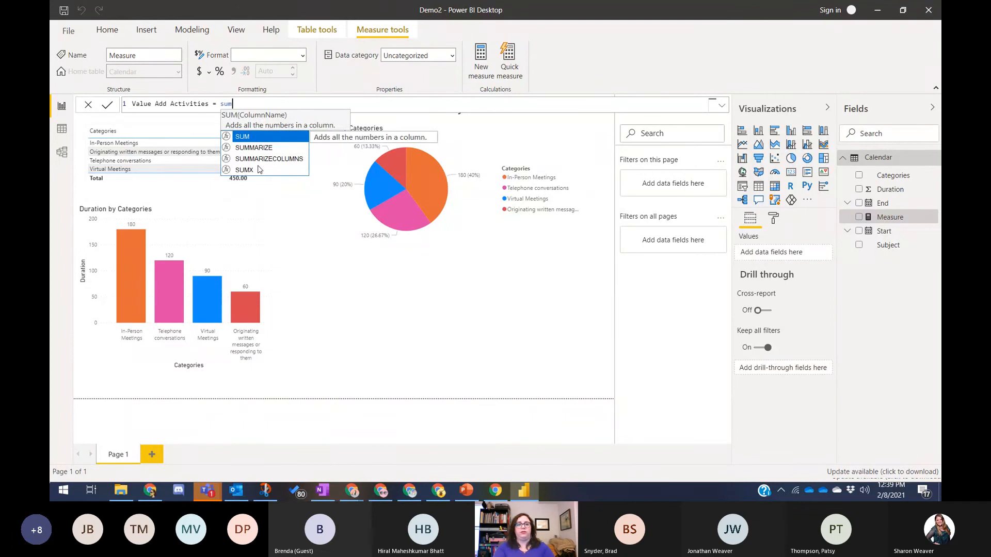
pyautogui.press('Down')
pyautogui.press('Down')
pyautogui.press('Down')
pyautogui.press('Up')
pyautogui.press('Up')
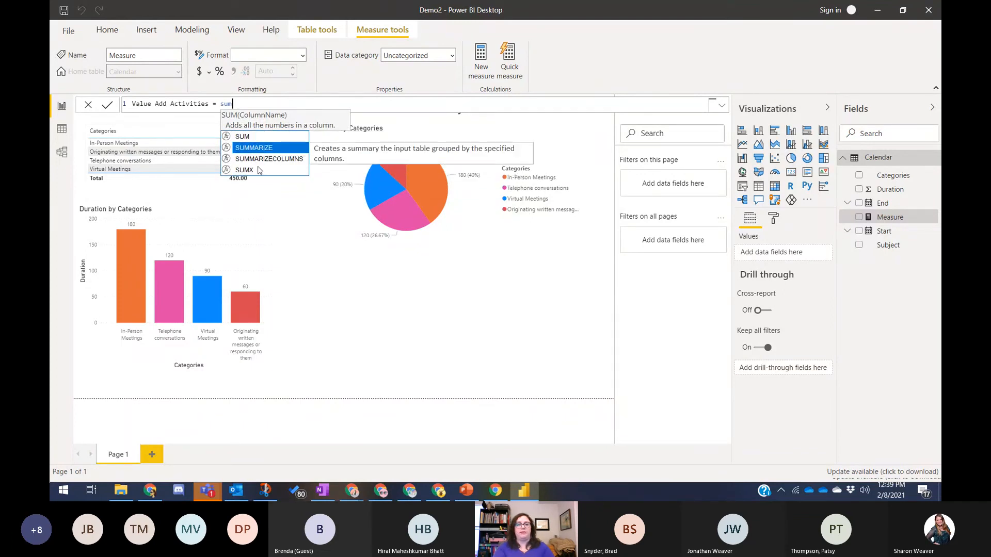
pyautogui.press('Up')
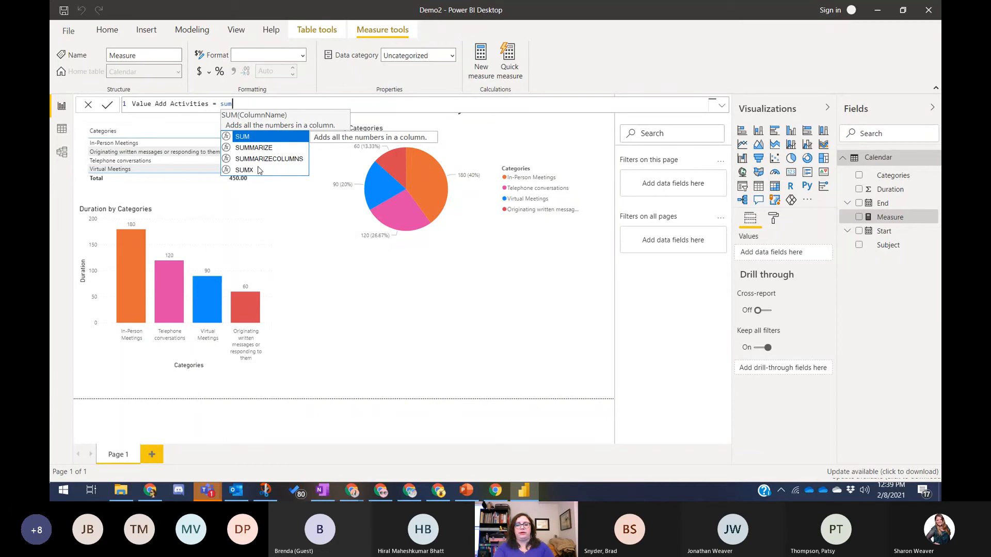
pyautogui.press('Tab')
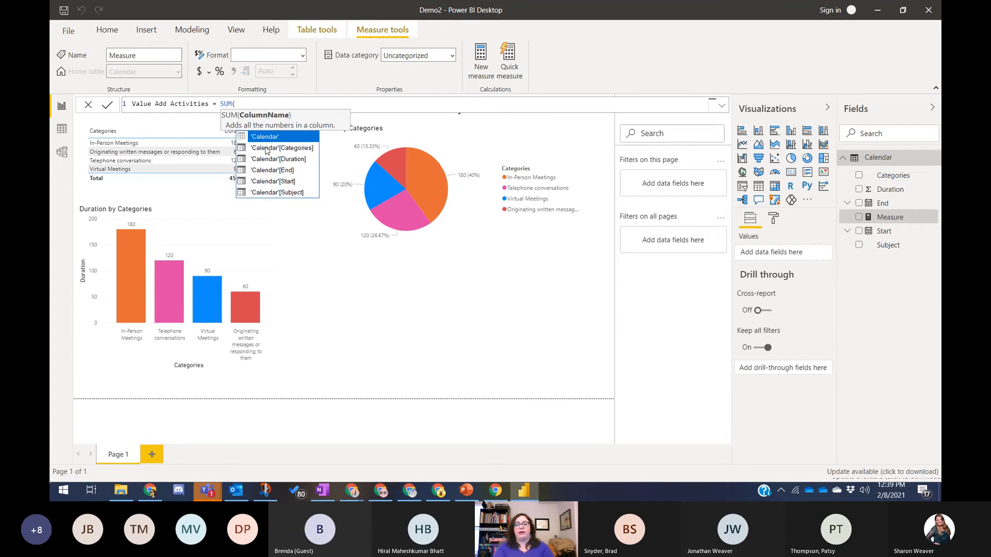
pyautogui.press('Down')
pyautogui.press('Down')
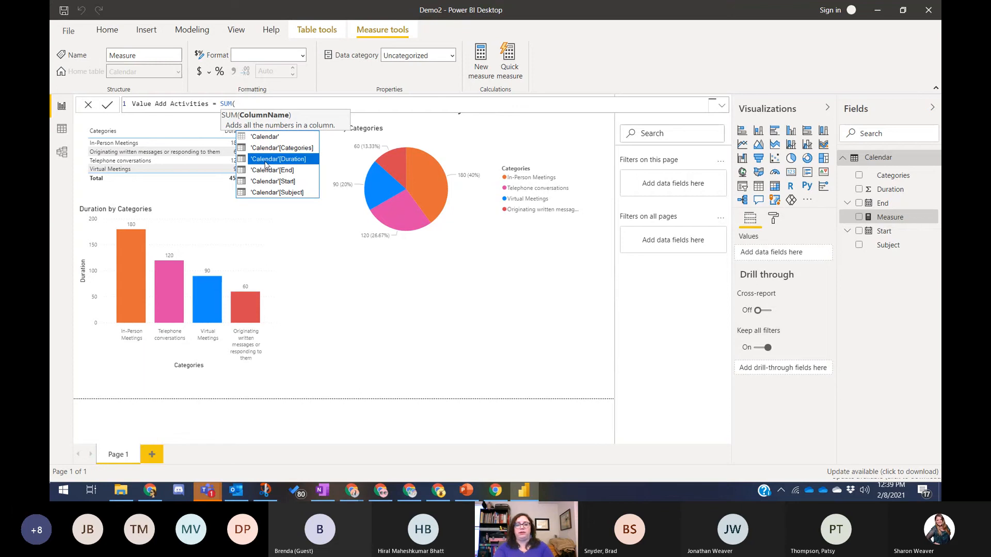
pyautogui.press('Tab')
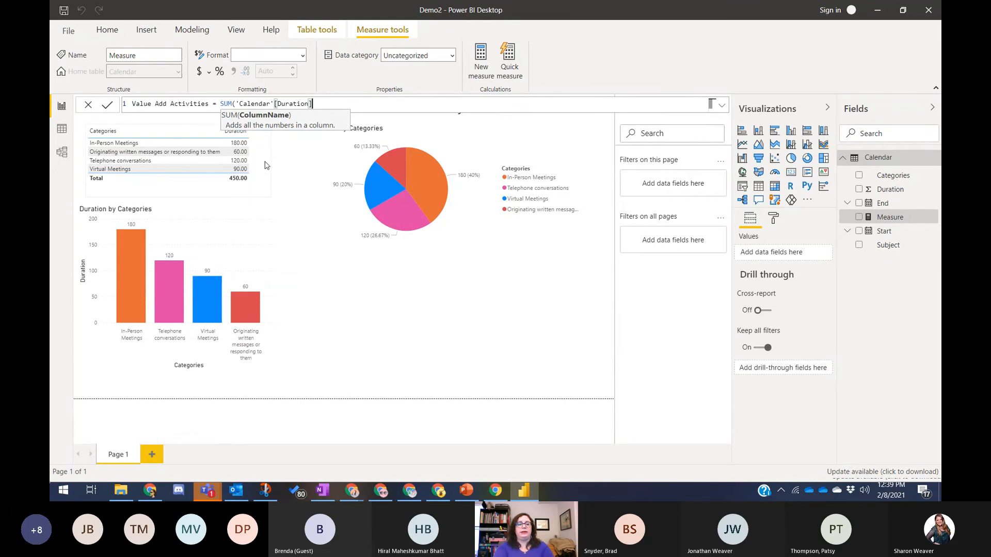
pyautogui.write(')')
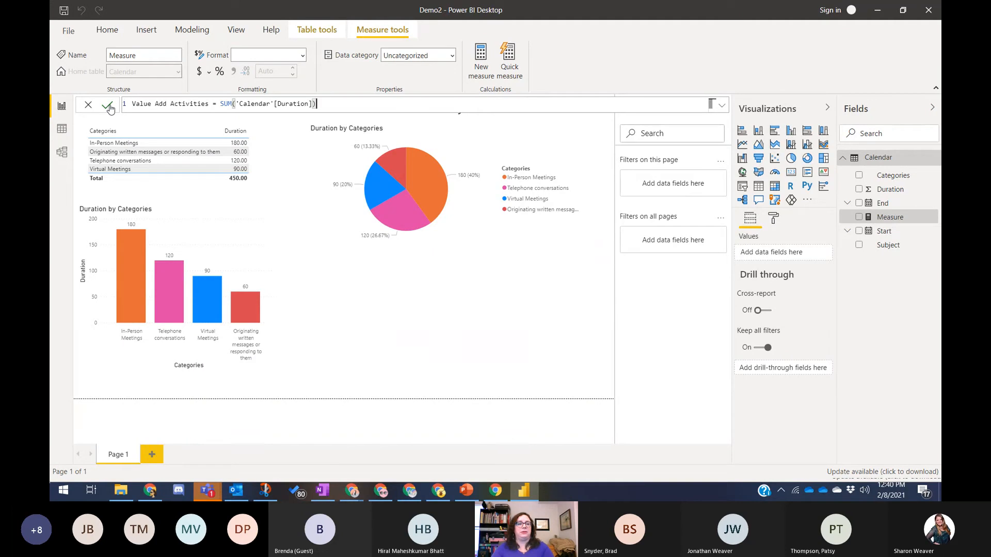
pyautogui.click(107, 106)
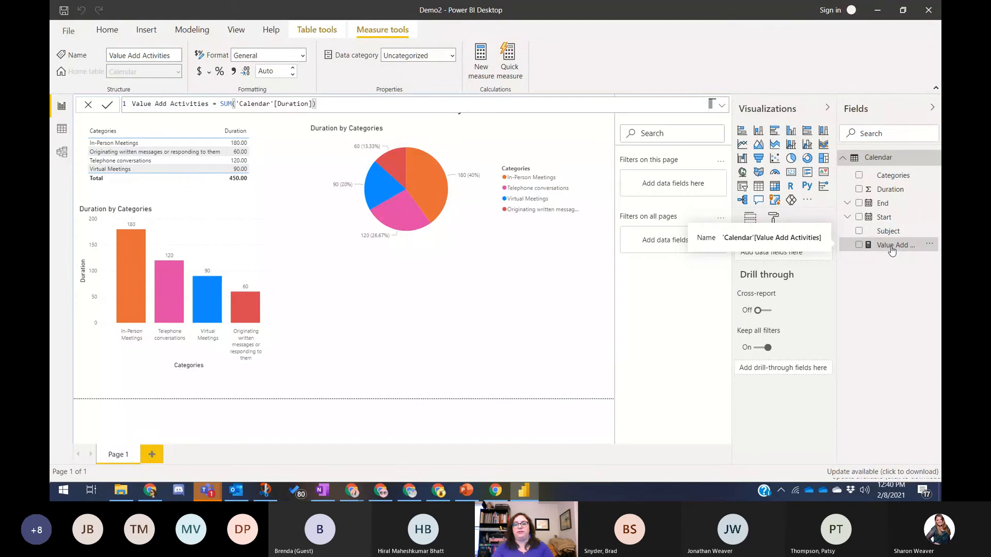
pyautogui.click(895, 312)
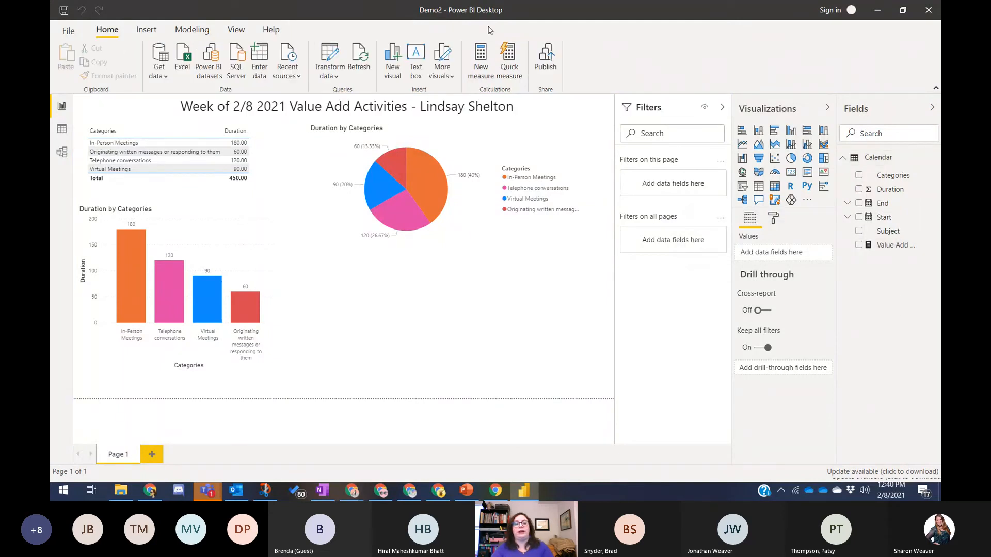
# - Create a Non Value Add Activities measure equal to 2400 - 'Calendar'[Value Add Activities]
pyautogui.click(476, 61)
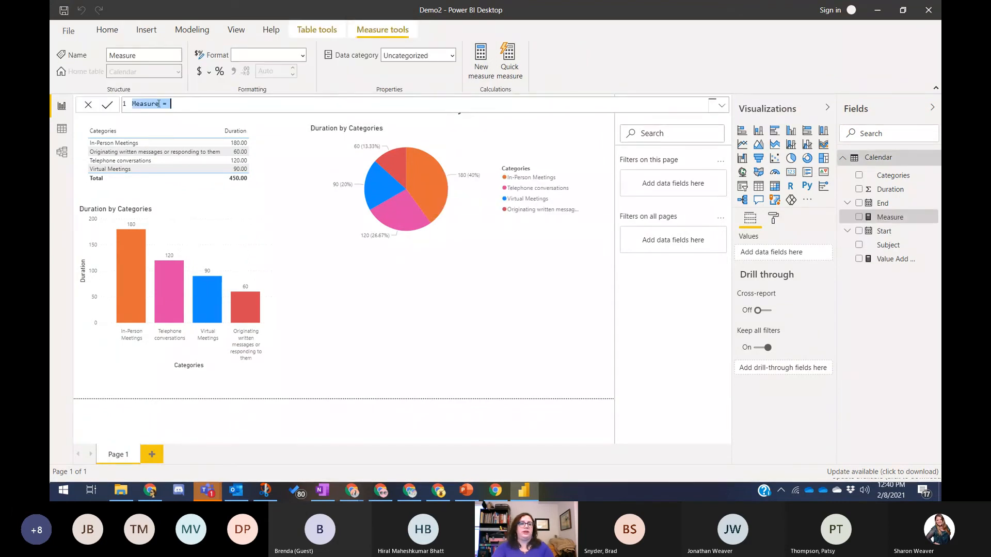
pyautogui.click(158, 104)
pyautogui.press('BackSpace')
pyautogui.press('BackSpace')
pyautogui.press('BackSpace')
pyautogui.press('BackSpace')
pyautogui.press('BackSpace')
pyautogui.press('BackSpace')
pyautogui.press('BackSpace')
pyautogui.write('N')
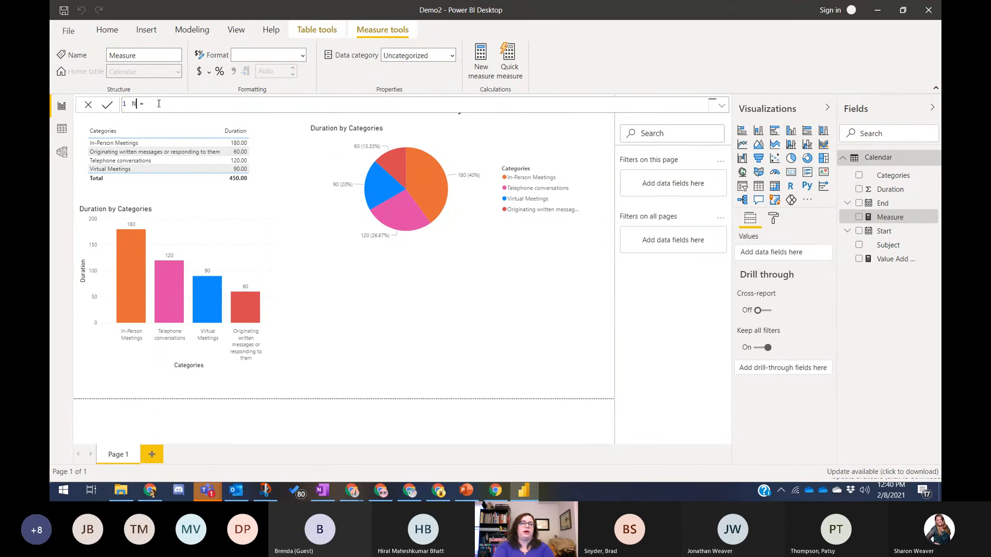
pyautogui.write('on Value Add Ac')
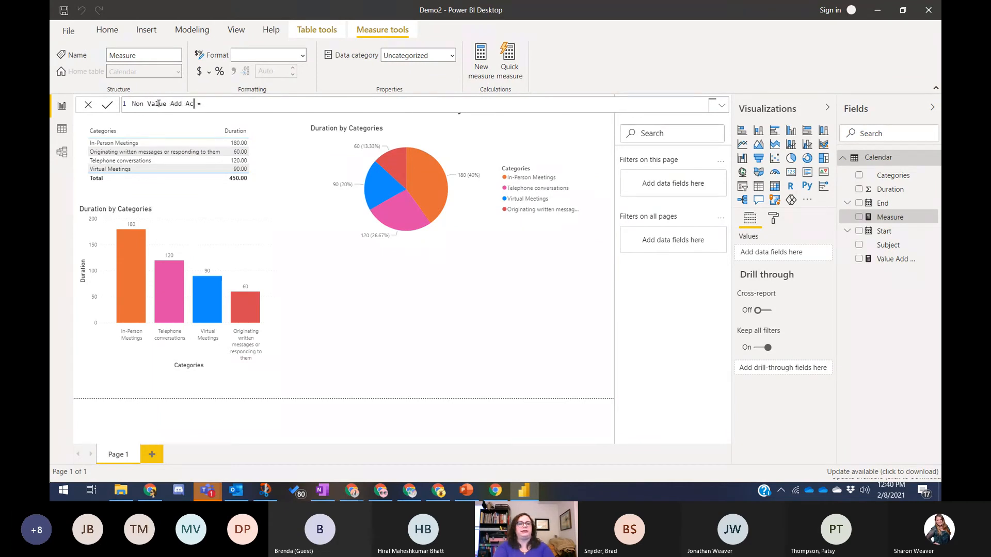
pyautogui.write('tivities')
pyautogui.click(259, 105)
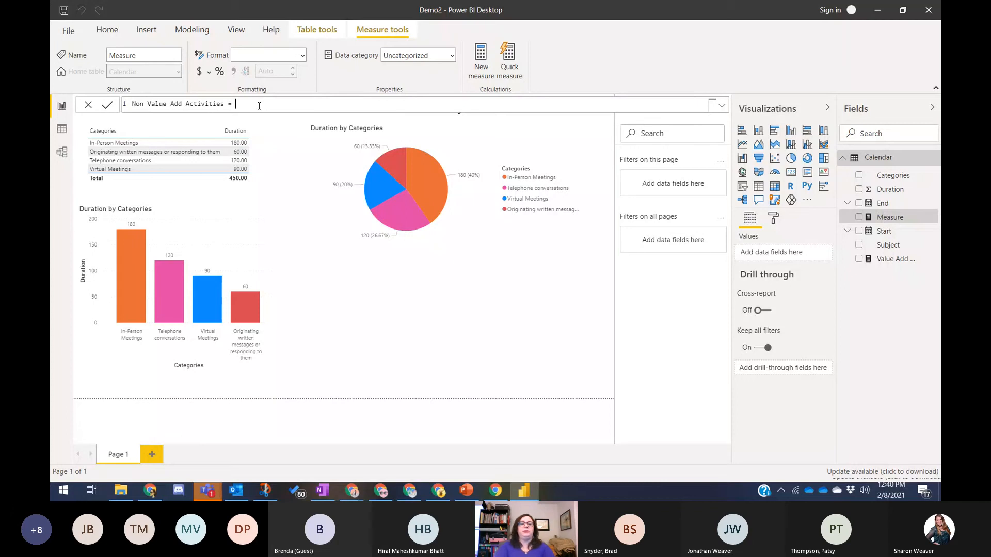
pyautogui.write('2400')
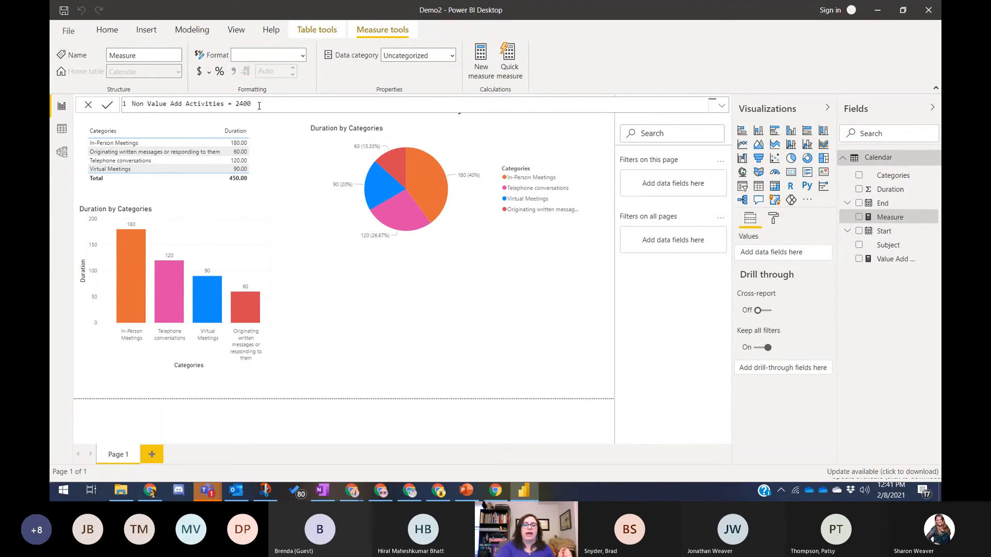
pyautogui.write('-')
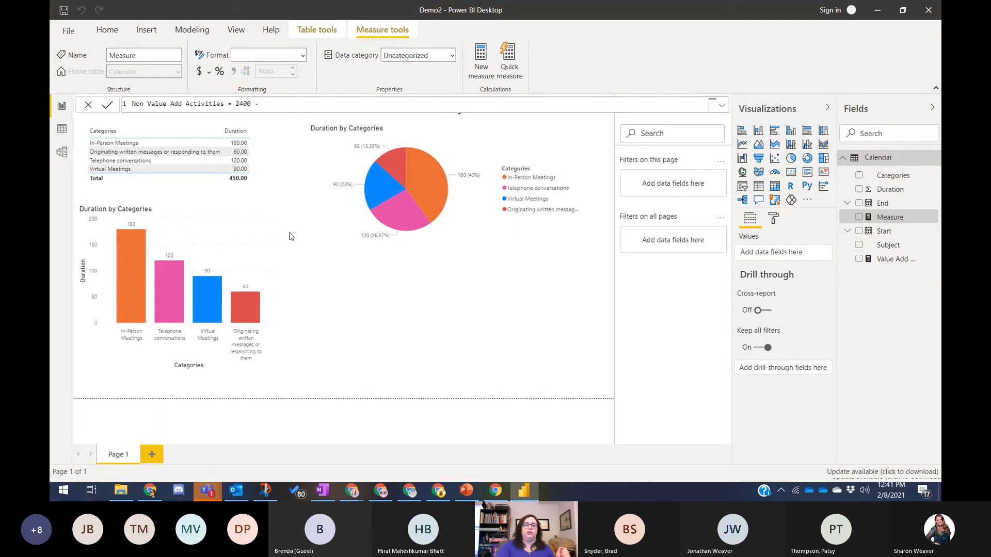
pyautogui.write(' c')
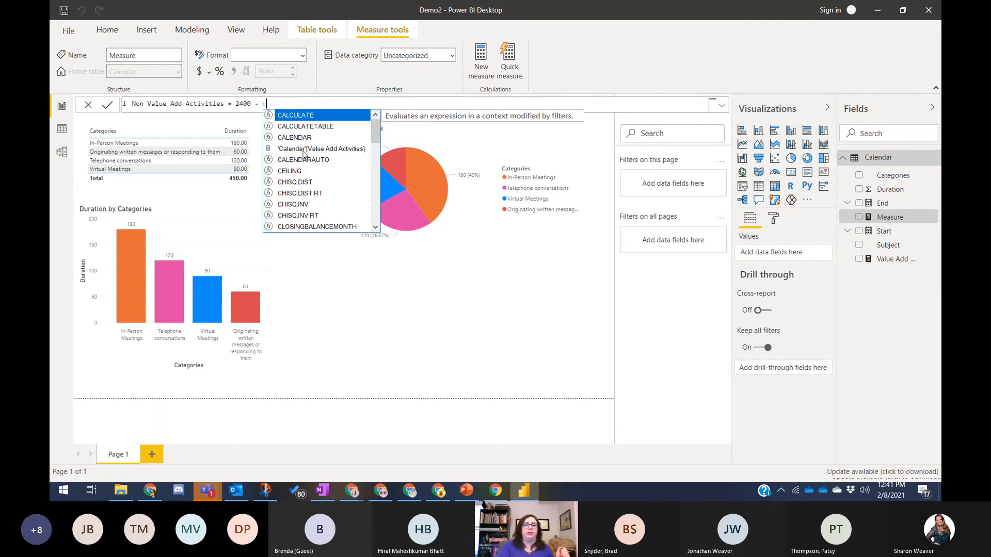
pyautogui.press('Down')
pyautogui.press('Down')
pyautogui.press('Down')
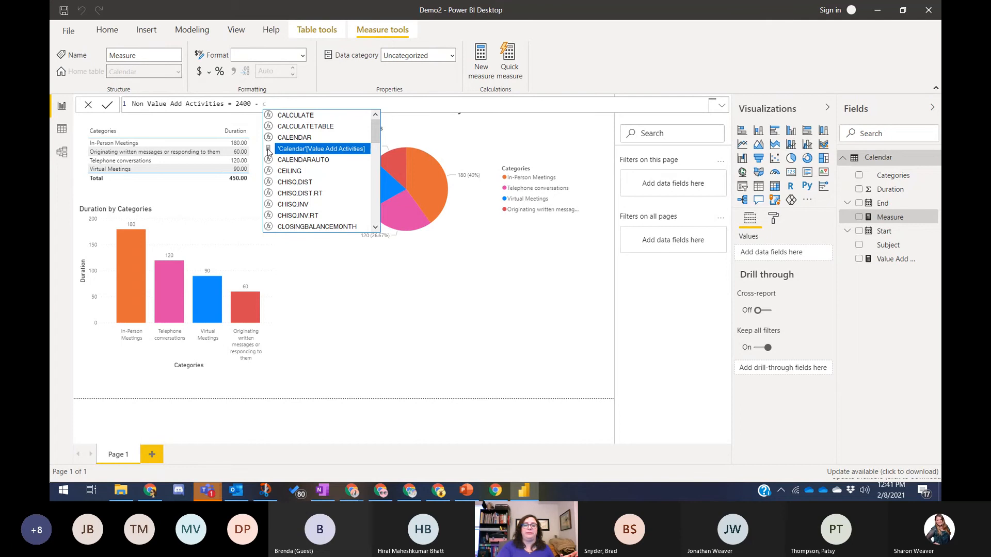
pyautogui.click(268, 150)
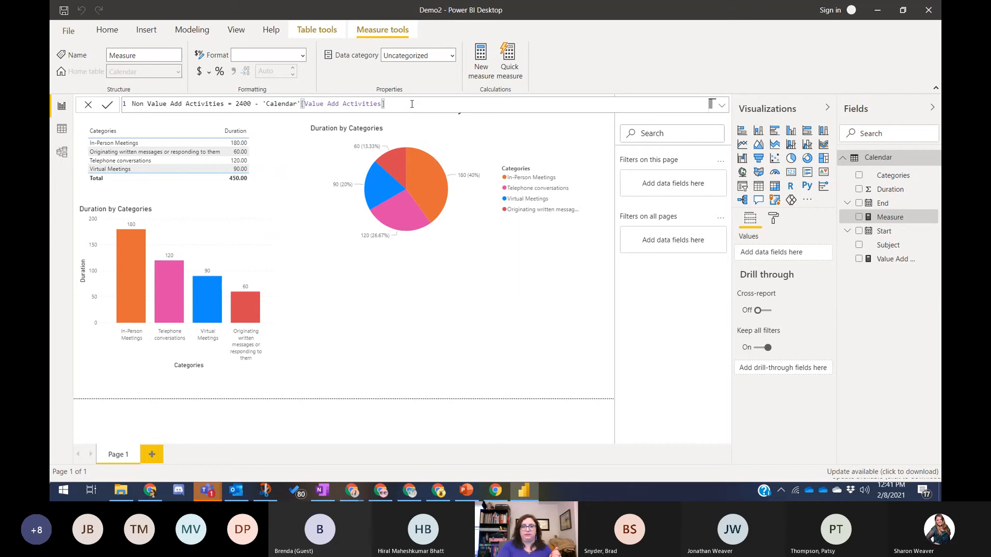
pyautogui.click(108, 105)
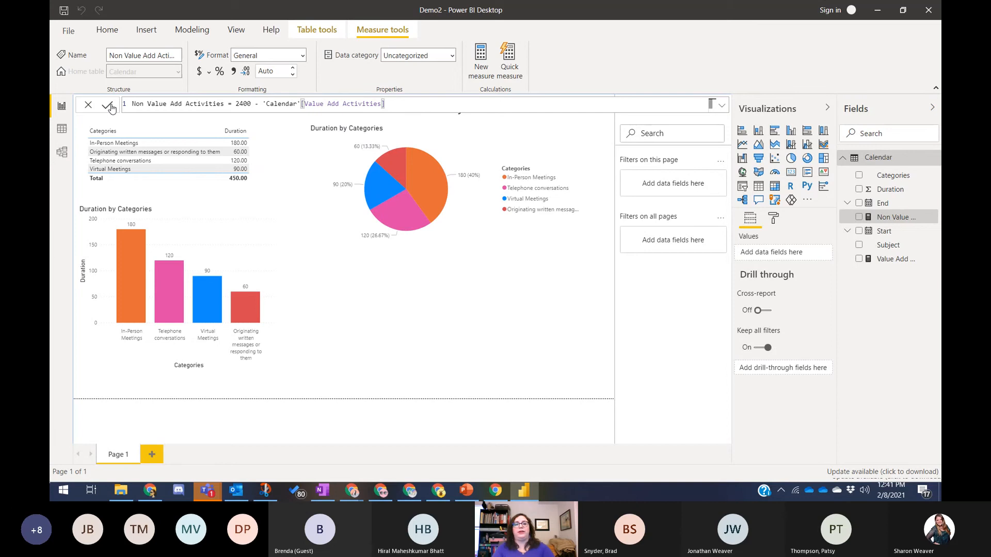
pyautogui.click(792, 160)
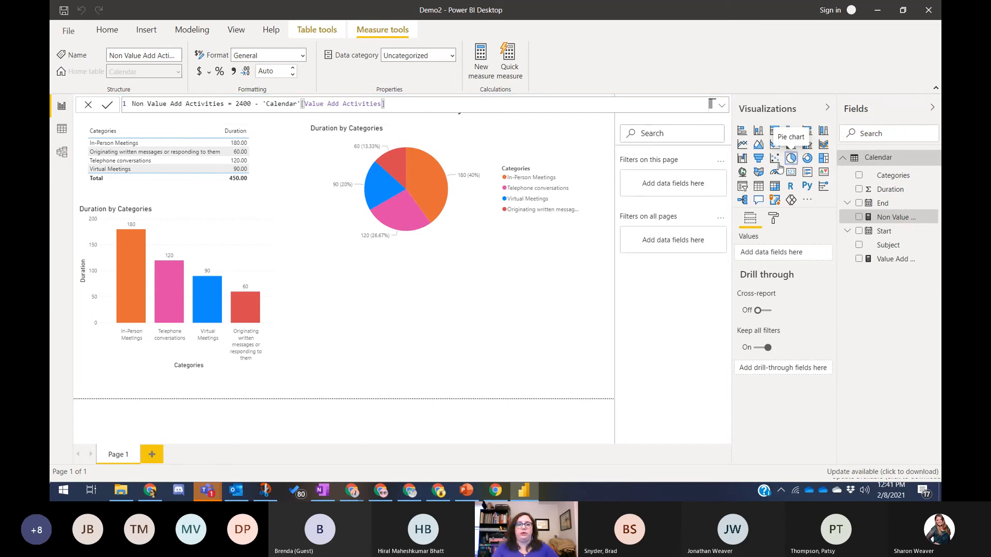